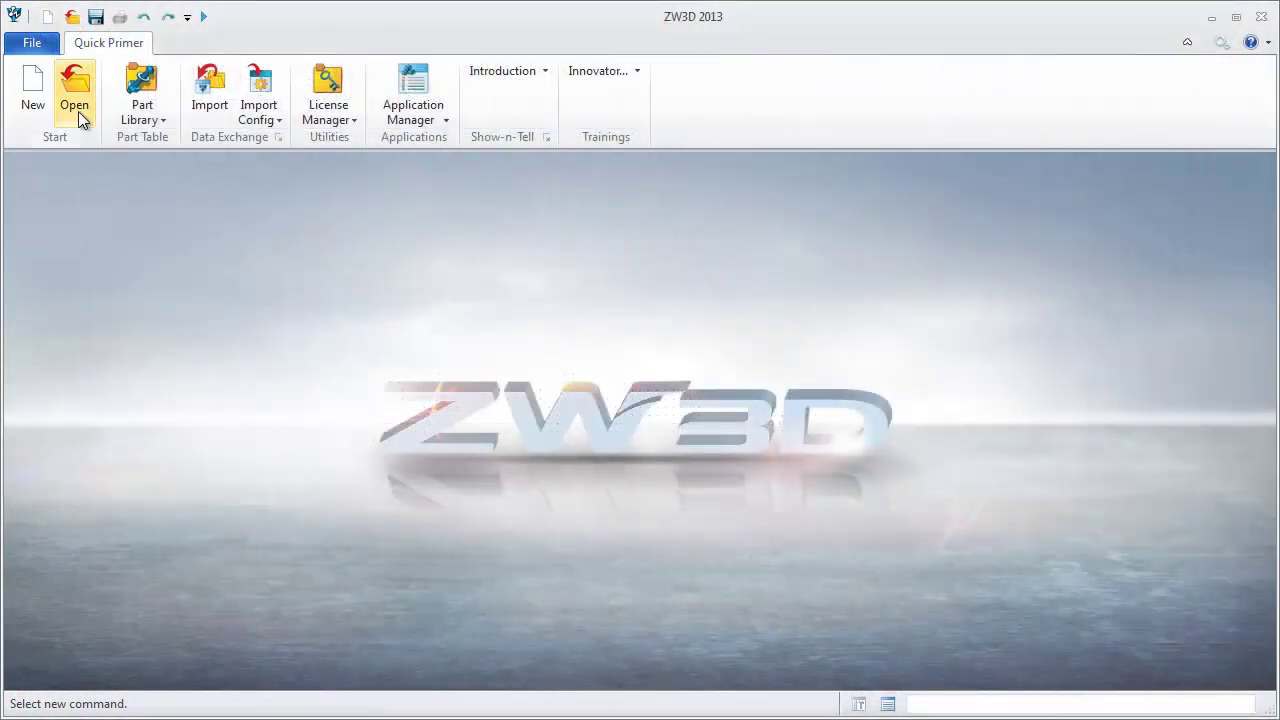
Create a new part named 'Big shaft' and start a sketch on its YZ datum plane.
click(33, 98)
text(Big shaft)
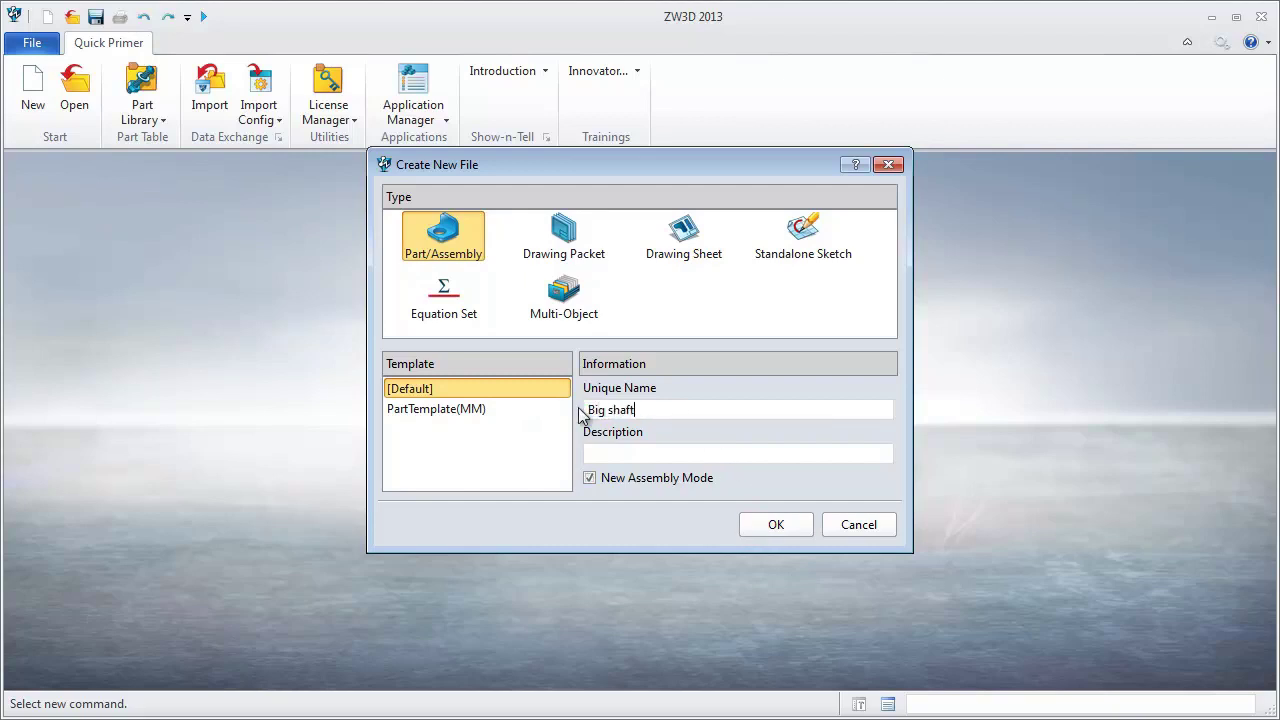
key(Return)
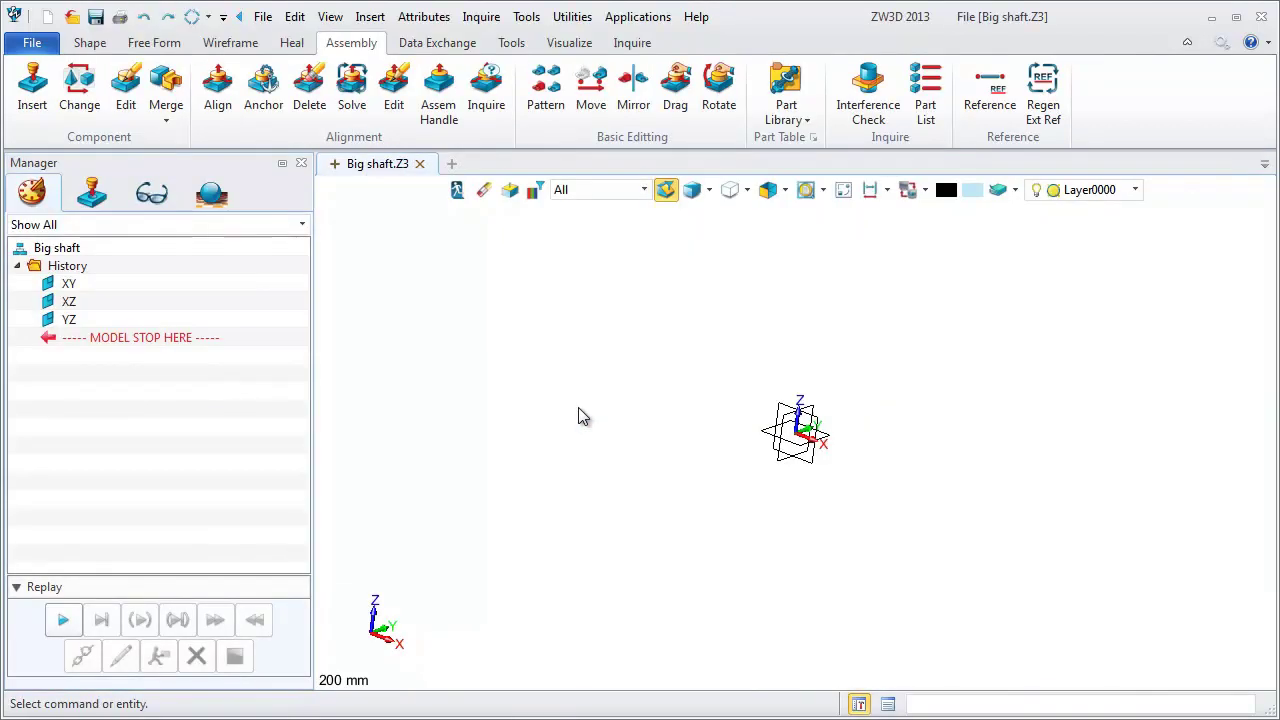
right_click(443, 262)
click(470, 355)
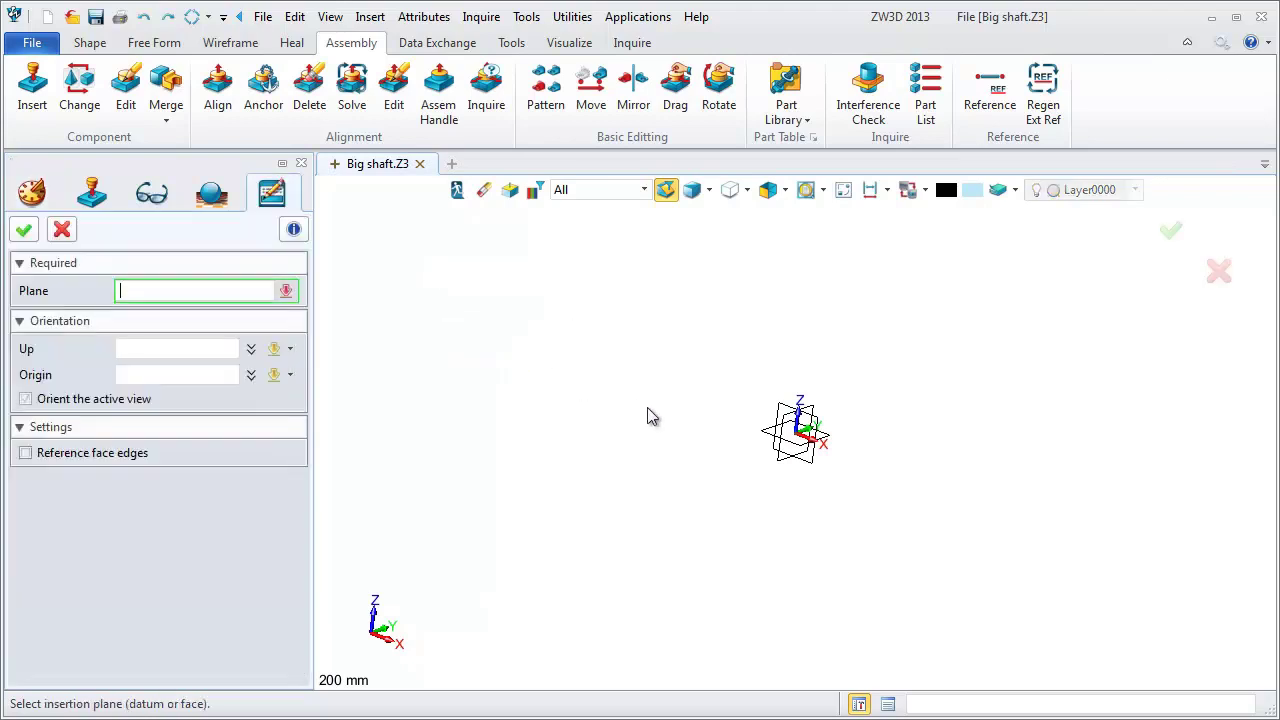
click(773, 428)
middle_click(697, 385)
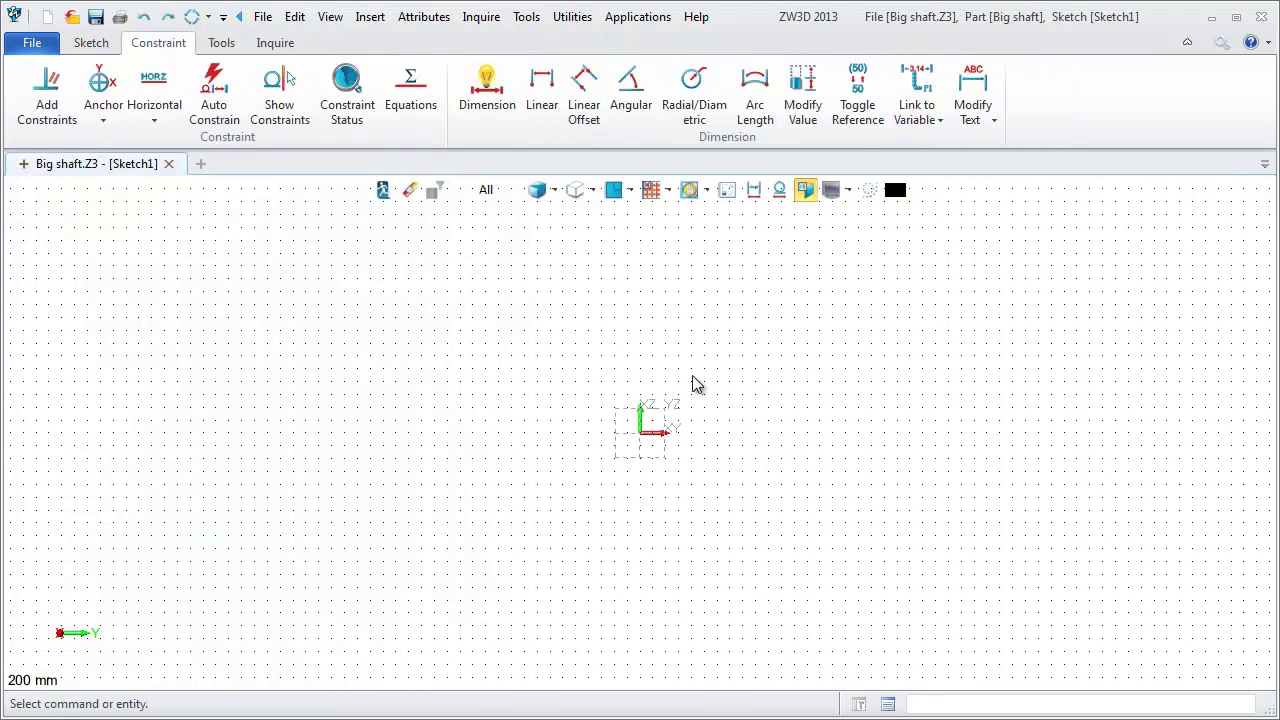
Draw connected lines from the origin, rising in steps to the top segment.
click(91, 42)
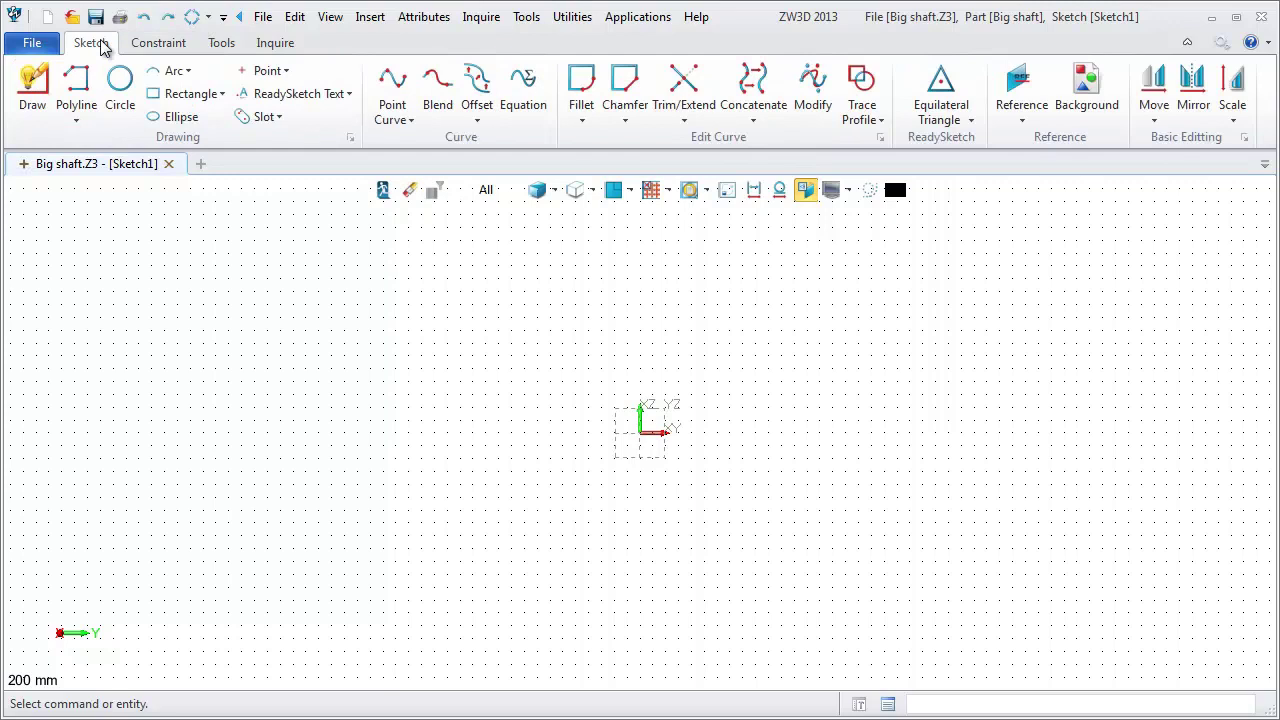
click(78, 119)
click(88, 180)
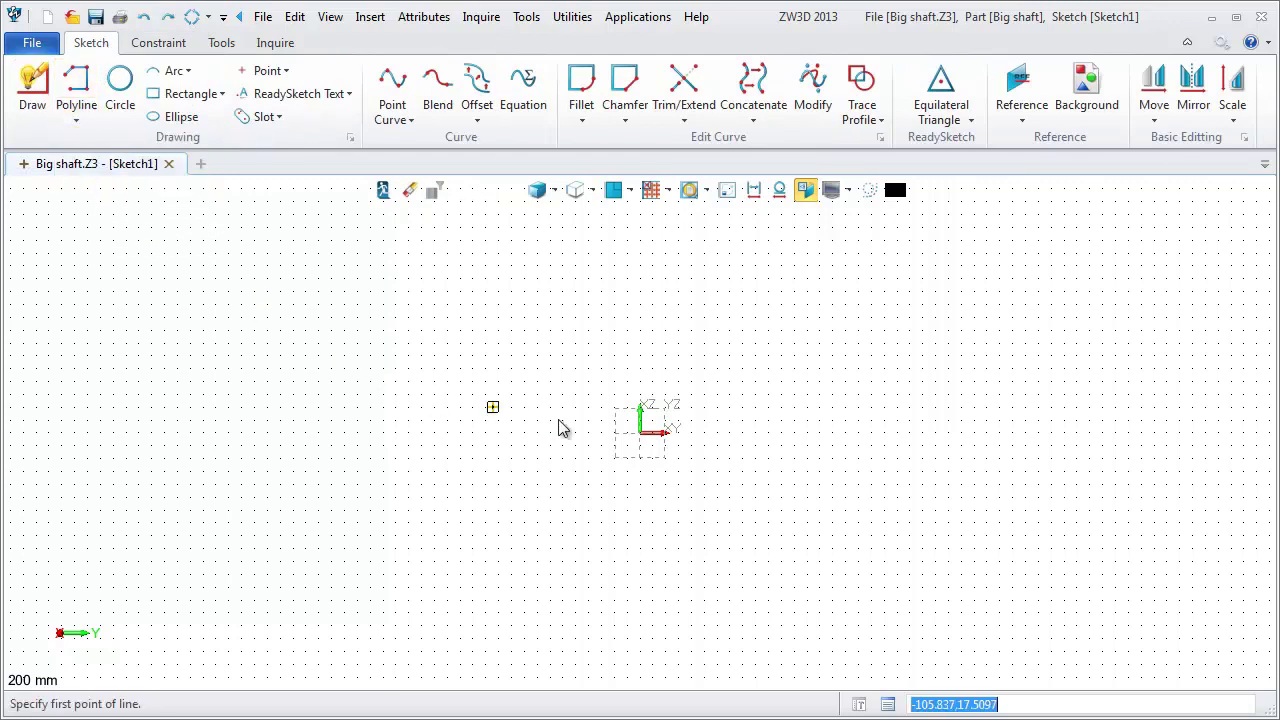
click(640, 438)
click(640, 370)
click(748, 370)
click(748, 332)
click(845, 332)
click(845, 290)
click(953, 290)
Step the profile down twice to a final horizontal line and delete a stray short line.
click(953, 340)
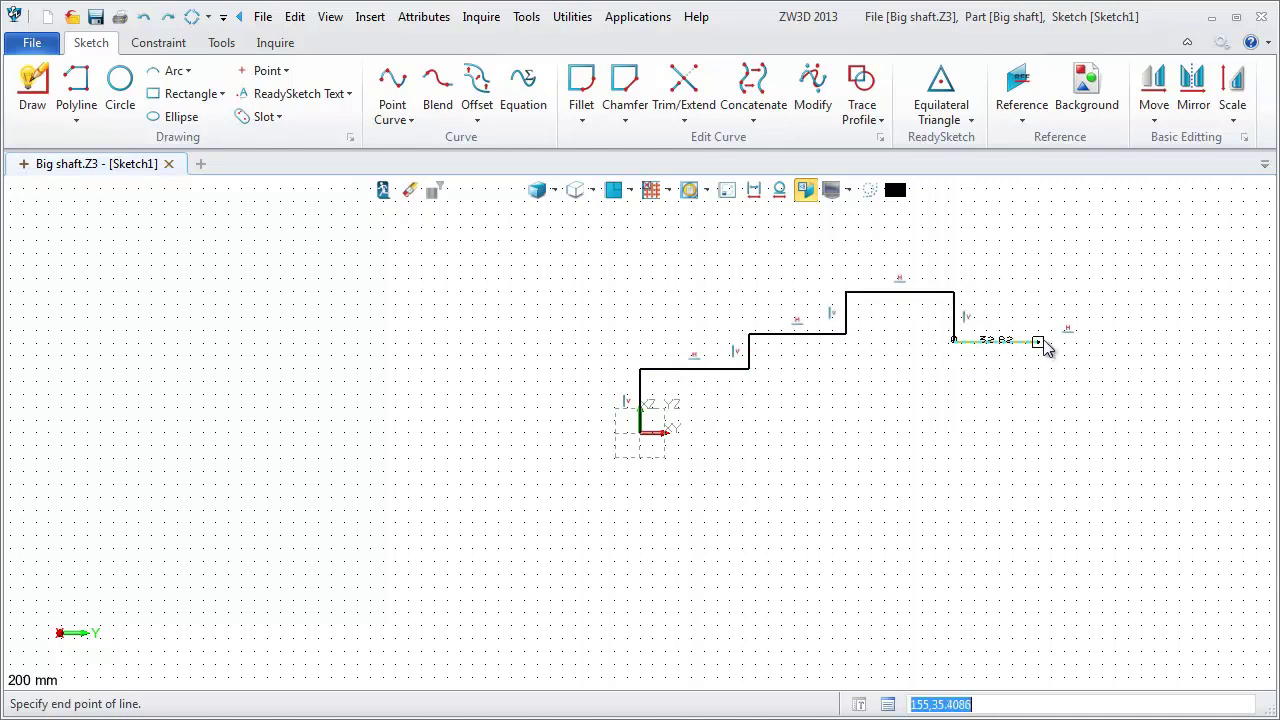
click(1038, 342)
click(1038, 380)
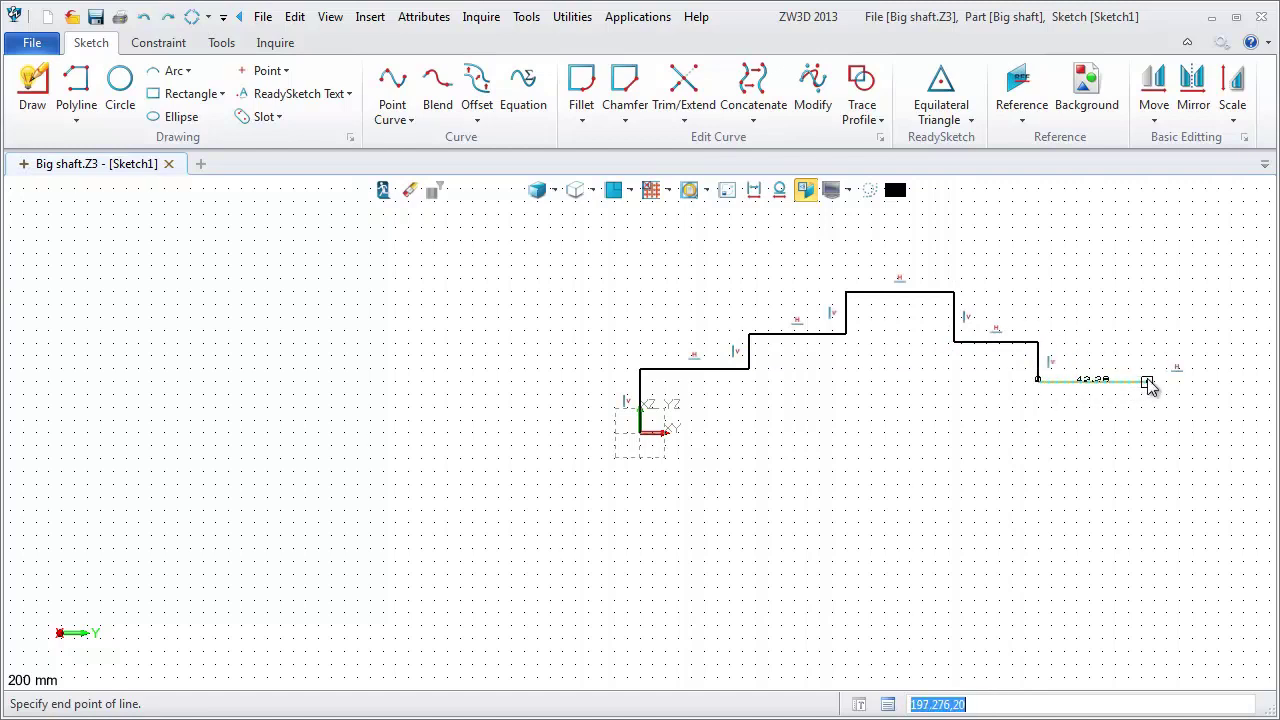
click(1150, 381)
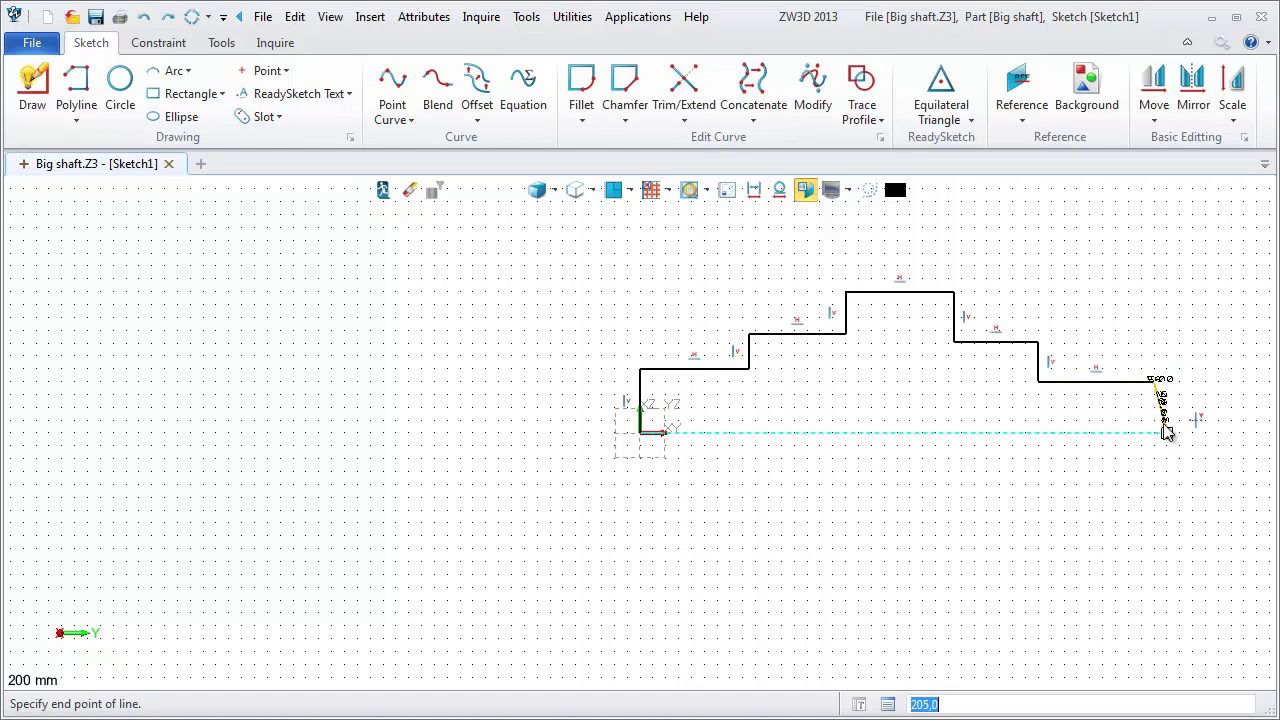
right_click(1153, 381)
click(1186, 409)
click(1166, 344)
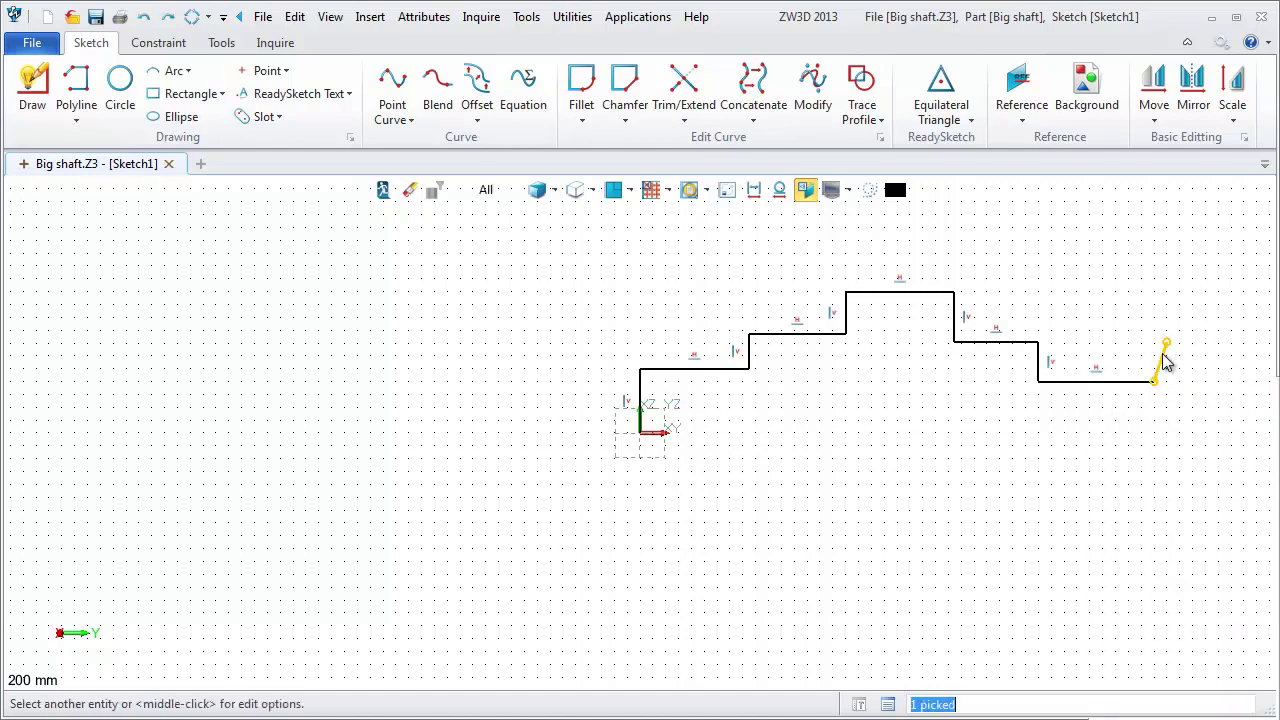
key(Delete)
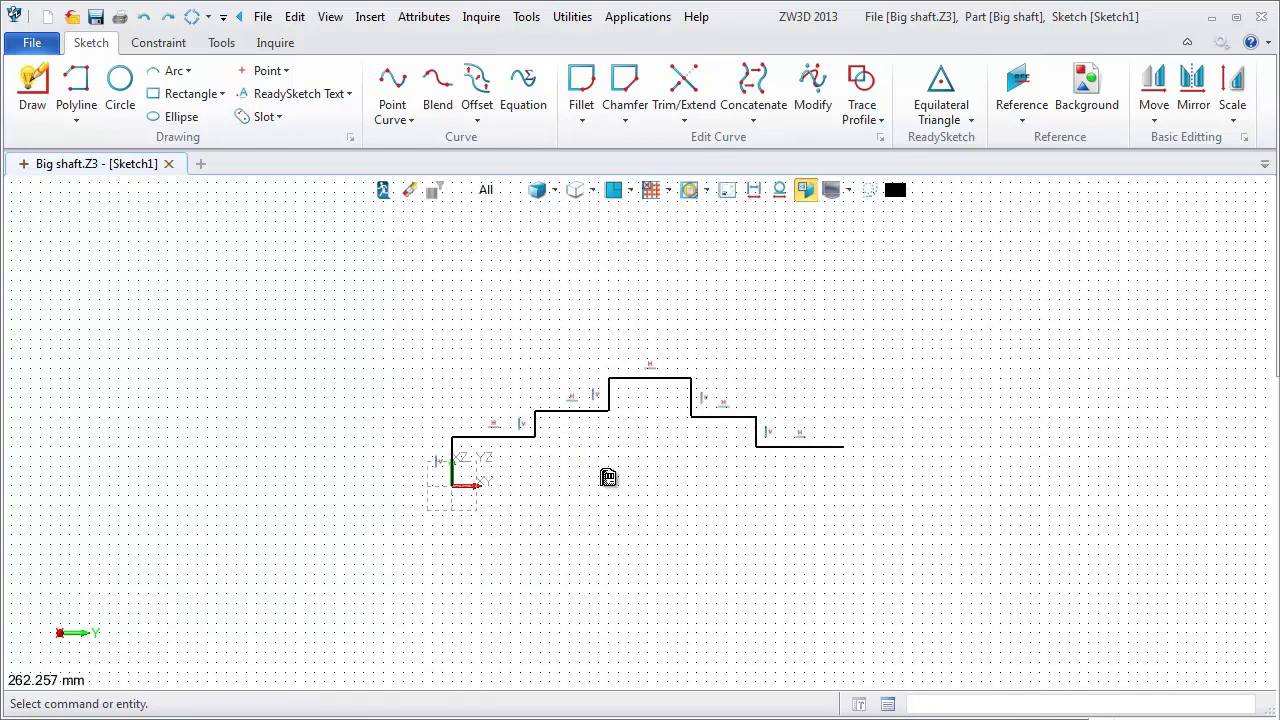
Dimension the bottom-left step's length as 49.
middle_drag(850, 433, 586, 486)
scroll(473, 305, down, 1)
click(168, 43)
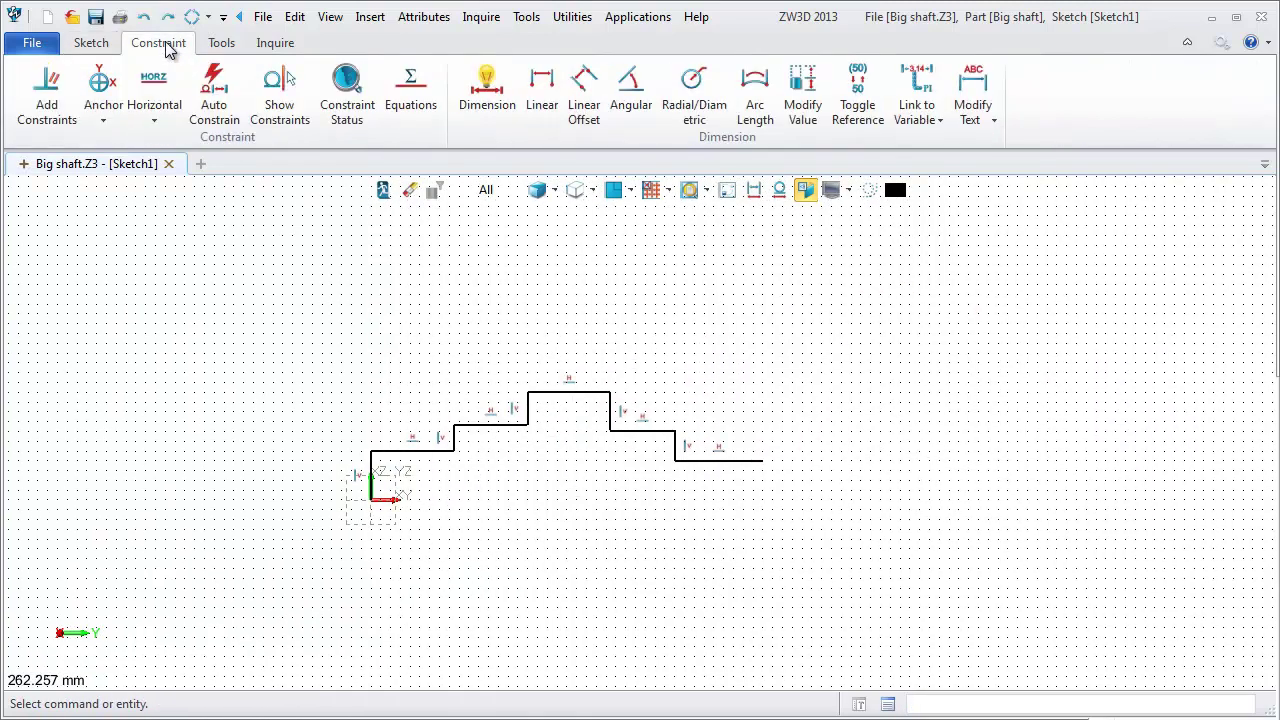
click(545, 90)
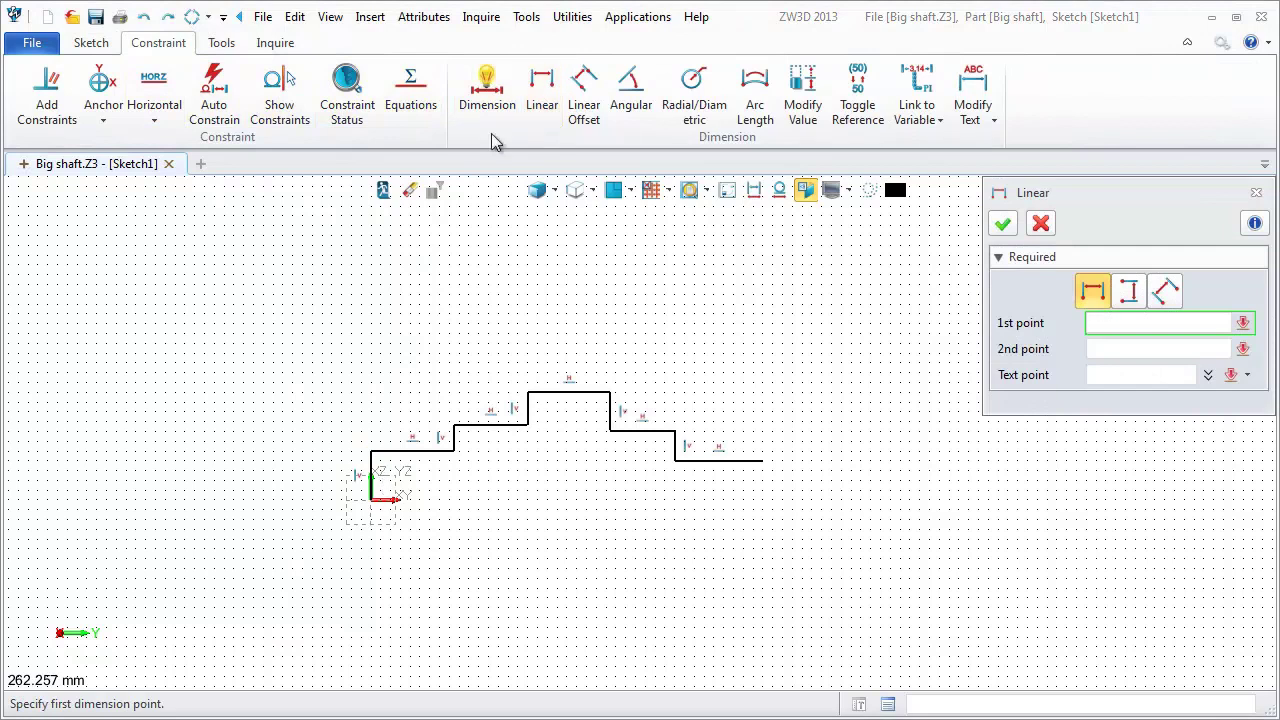
click(487, 90)
click(396, 452)
click(370, 455)
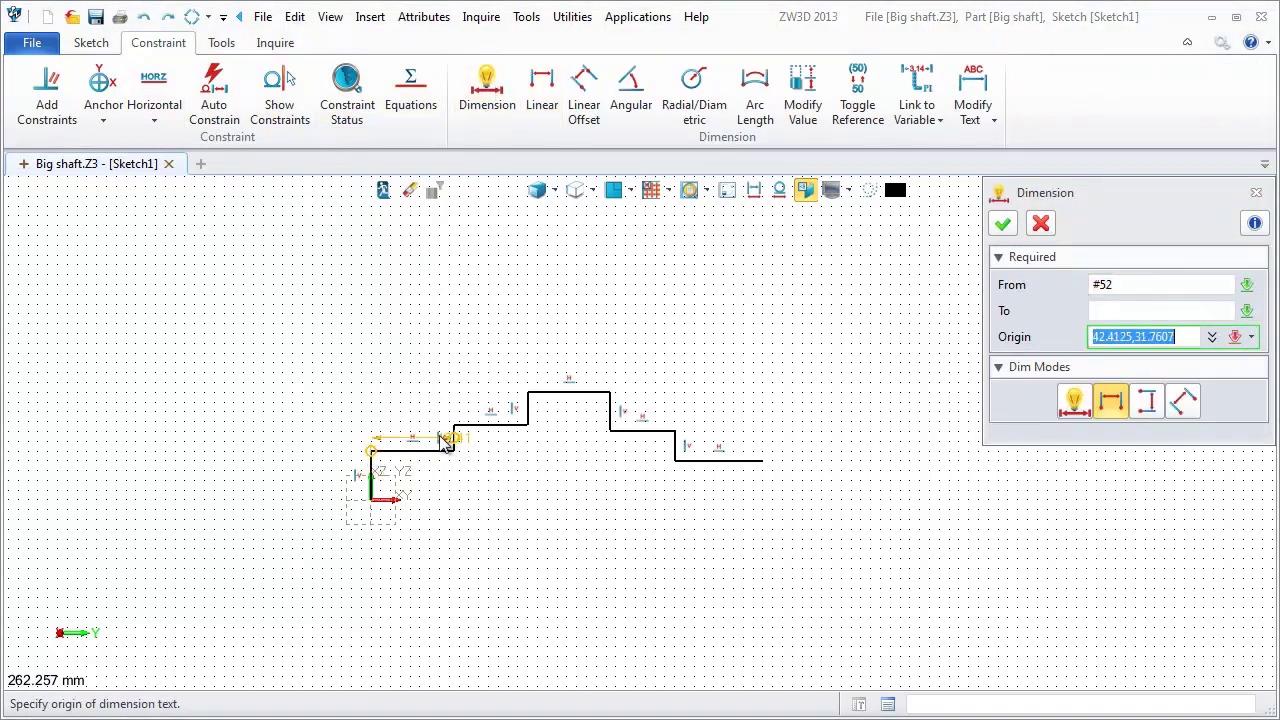
click(424, 391)
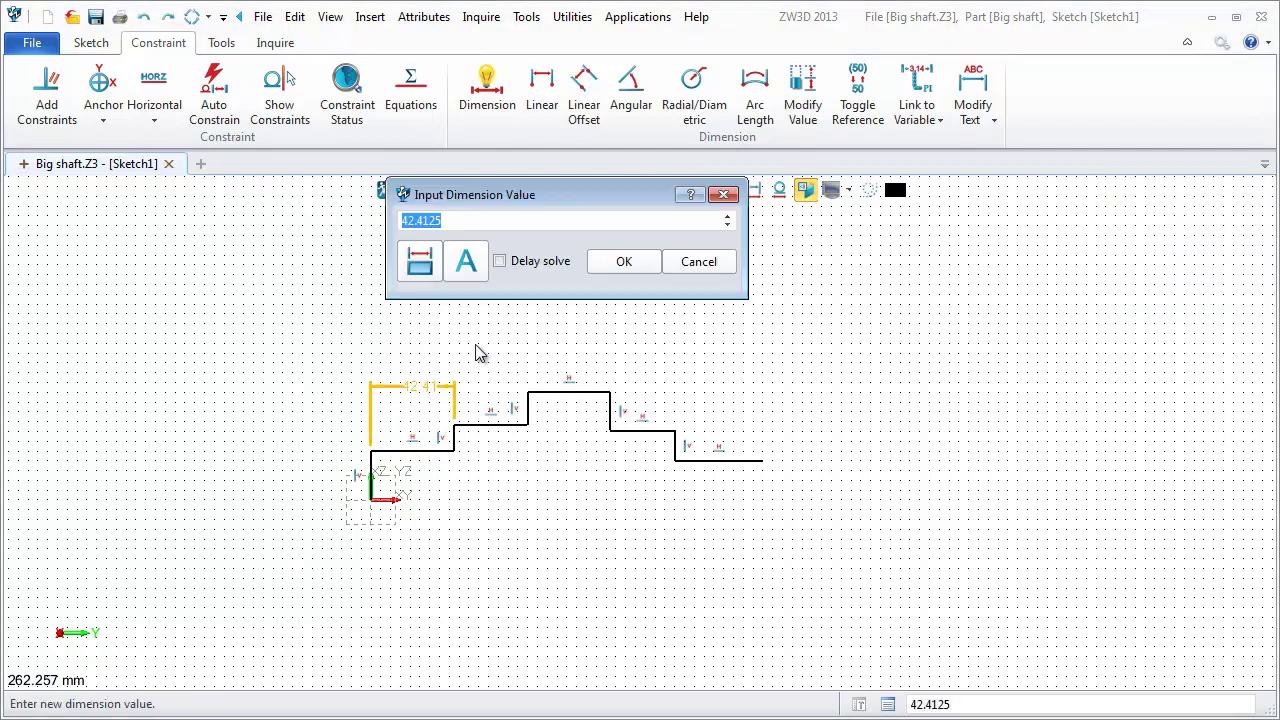
key(Return)
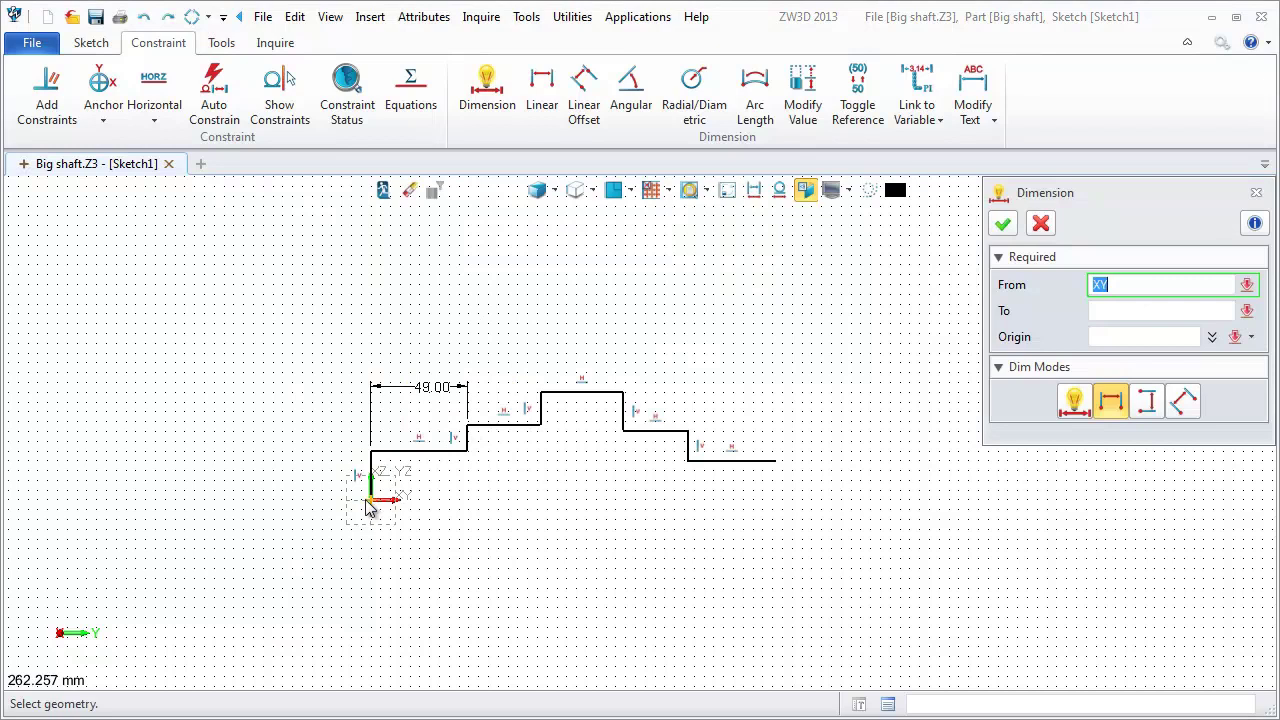
Add the 110 length dimension and the 154 dimension on the highest segment.
click(371, 455)
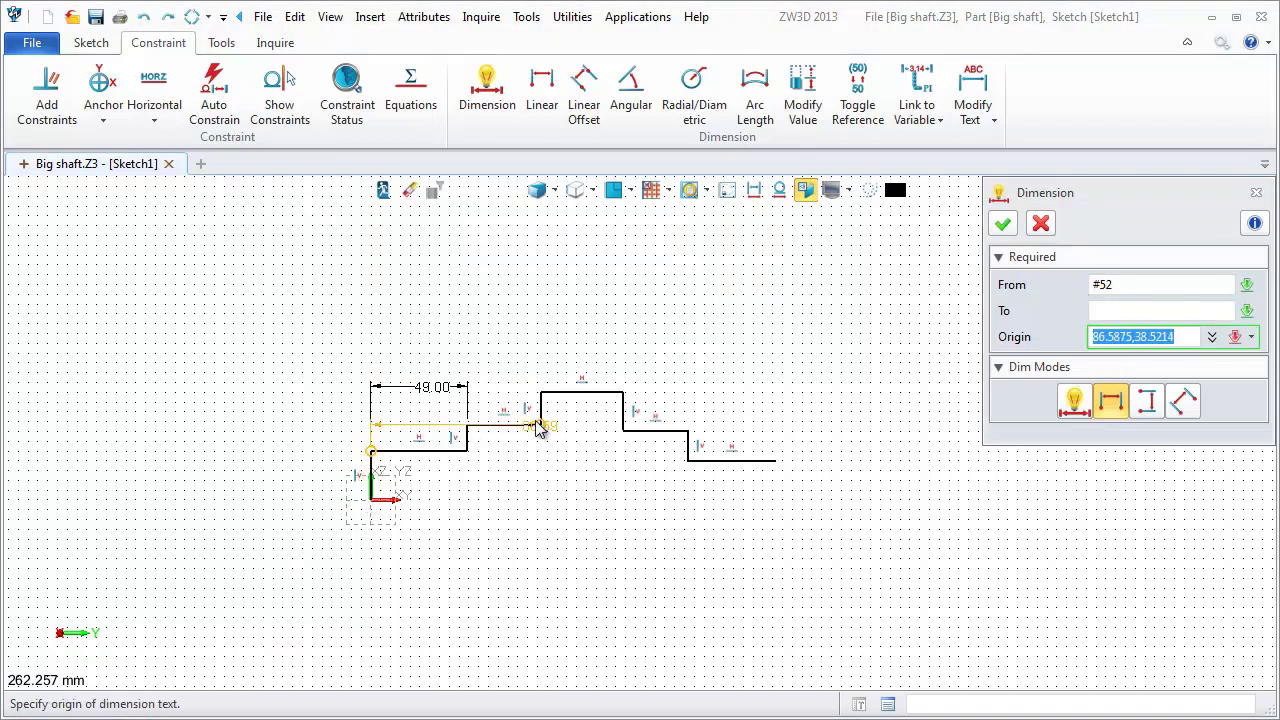
click(467, 345)
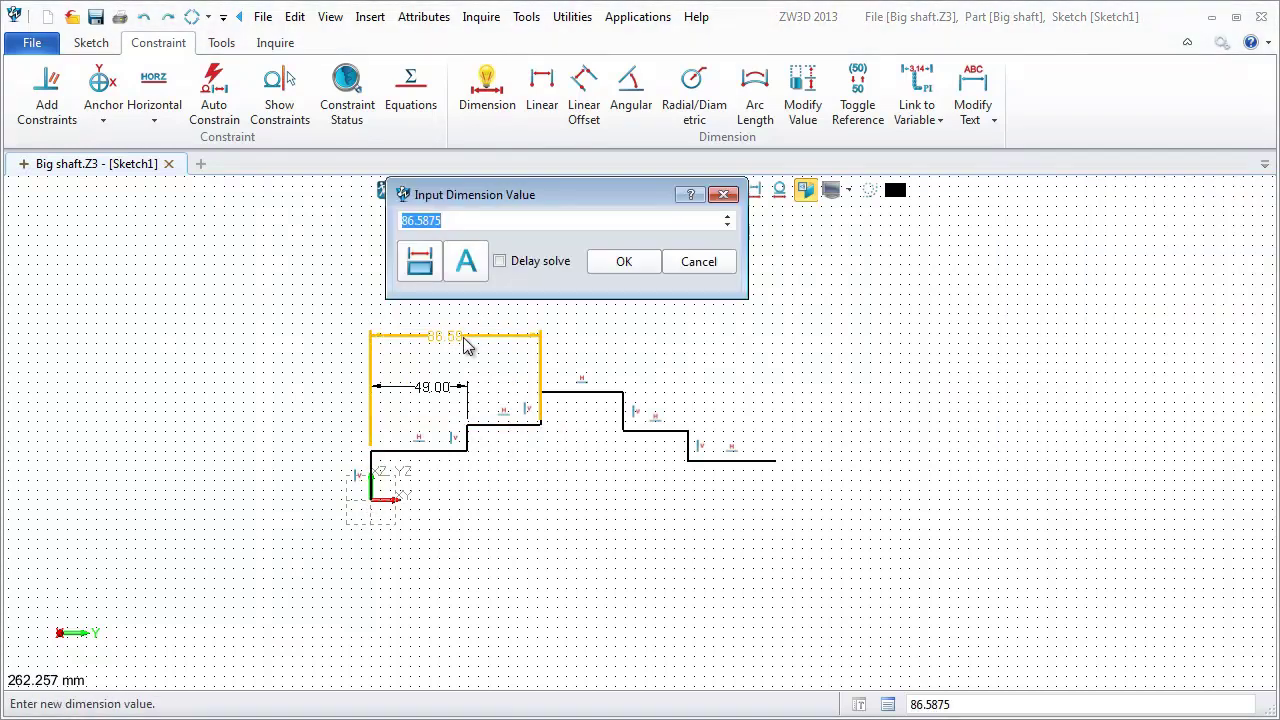
text(0)
key(Return)
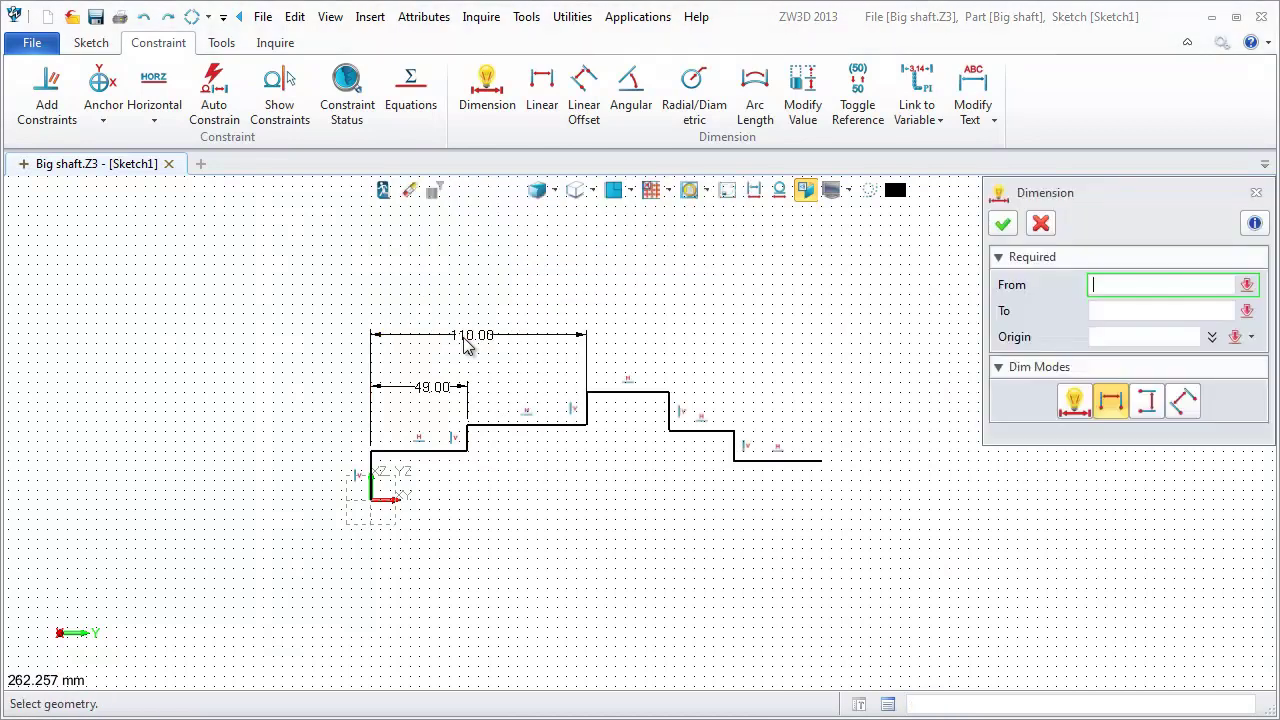
click(373, 458)
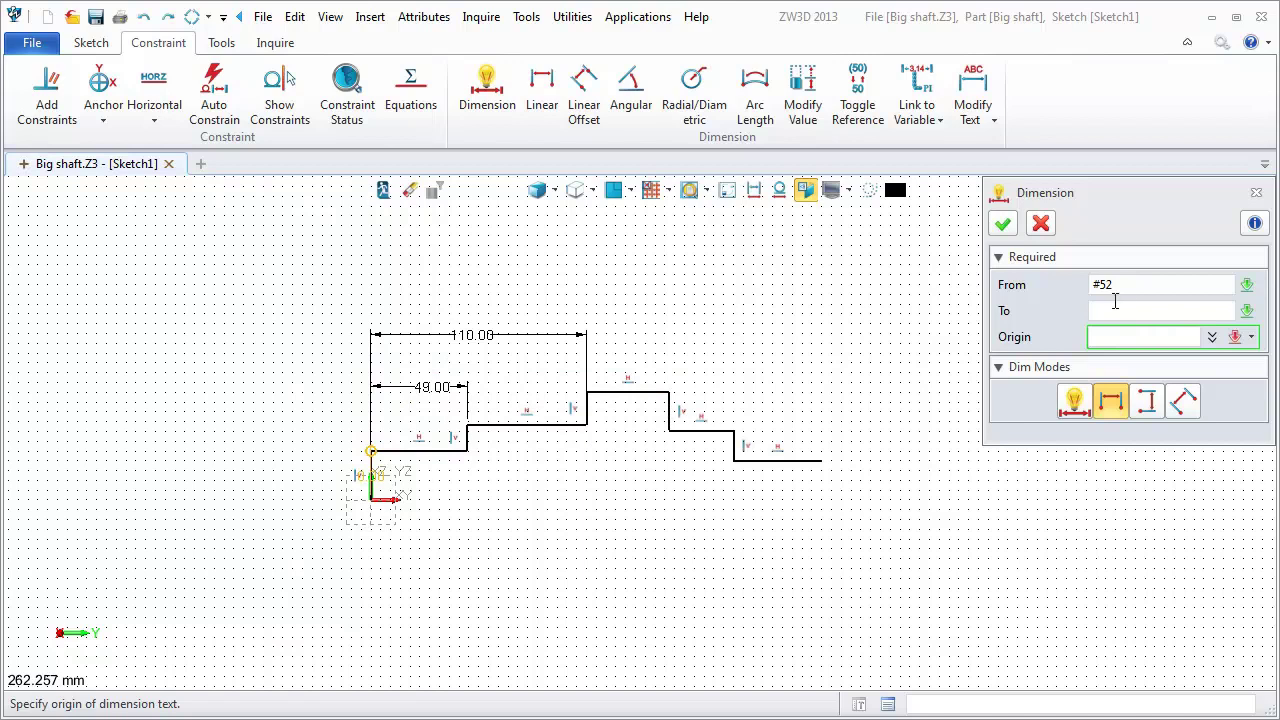
click(1083, 285)
key(Escape)
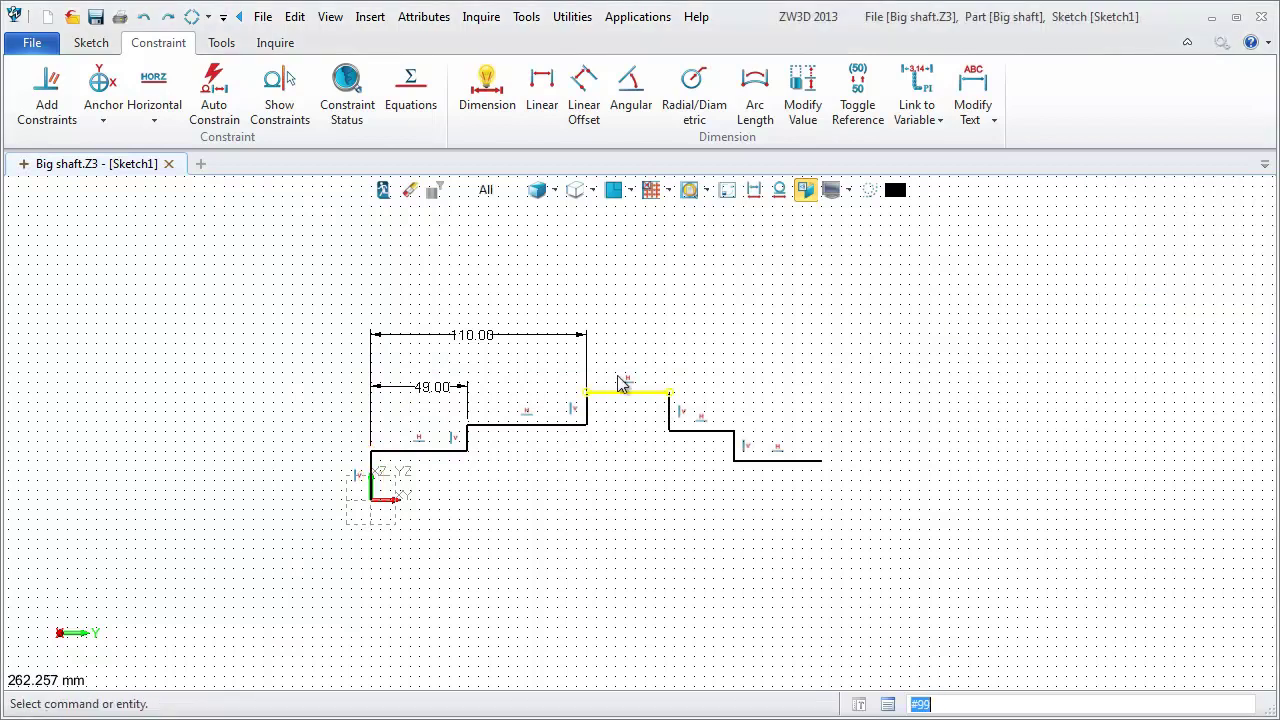
middle_click(604, 383)
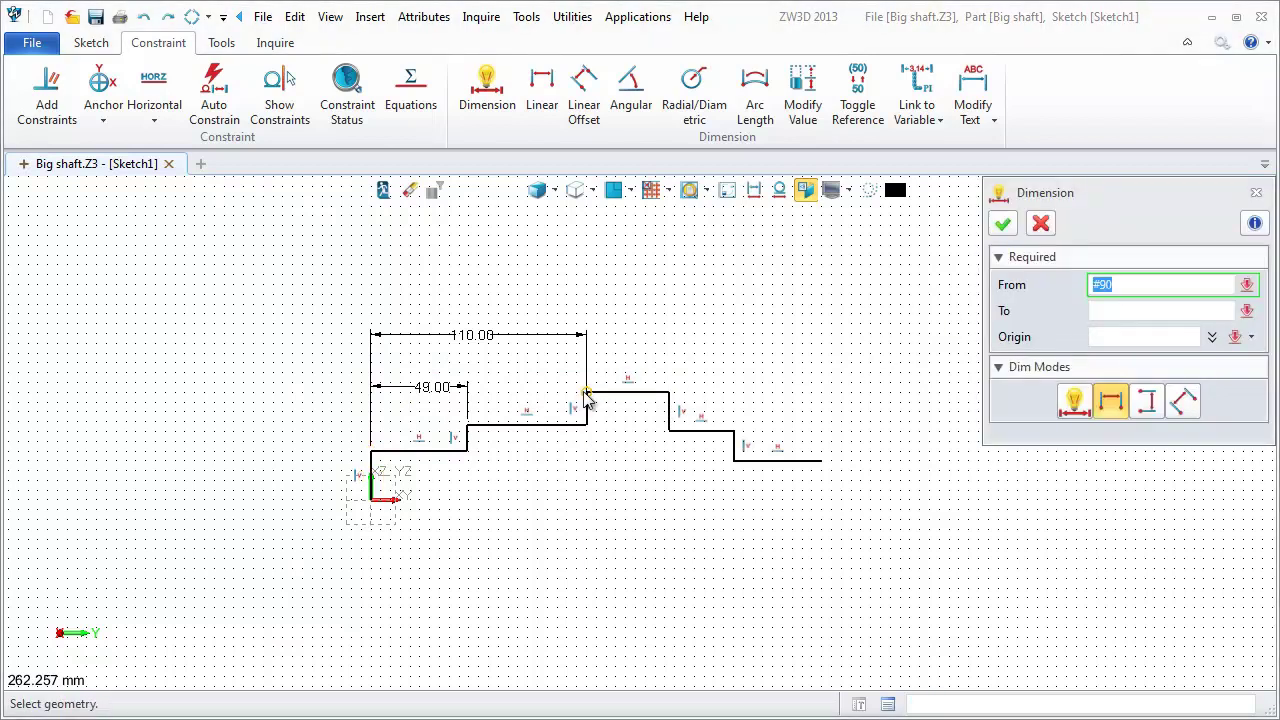
click(588, 395)
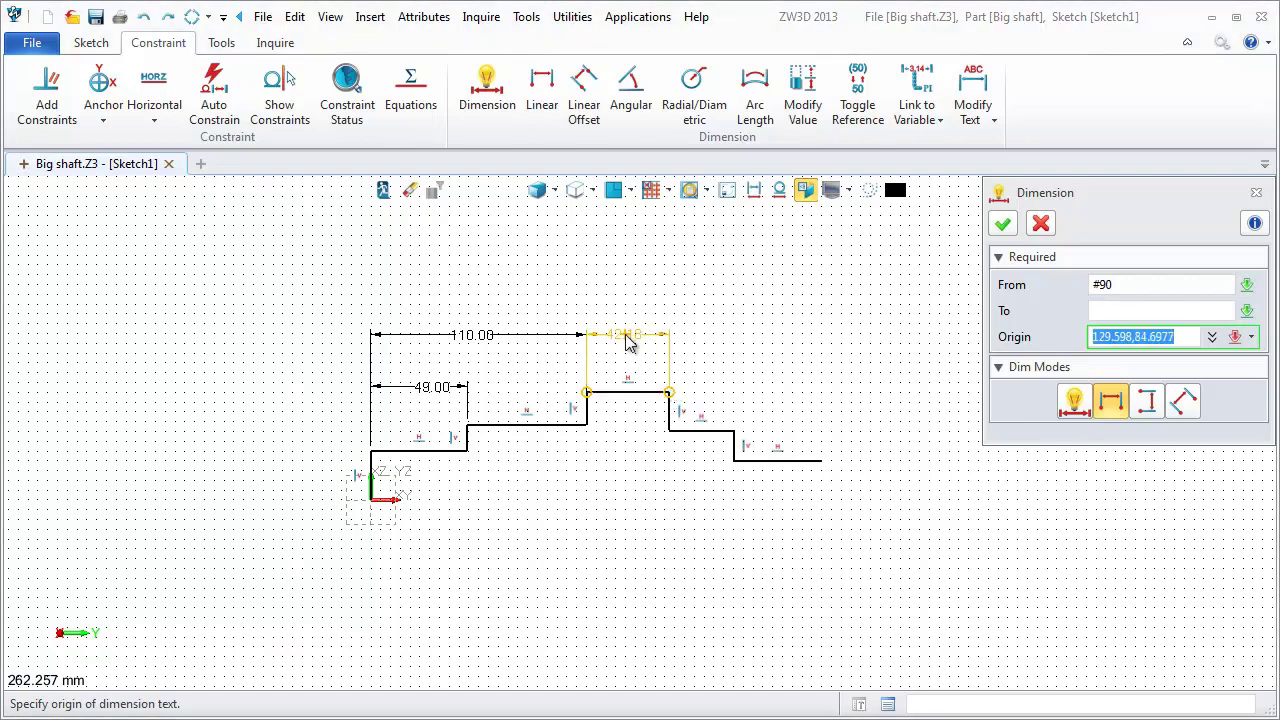
click(628, 341)
text(154)
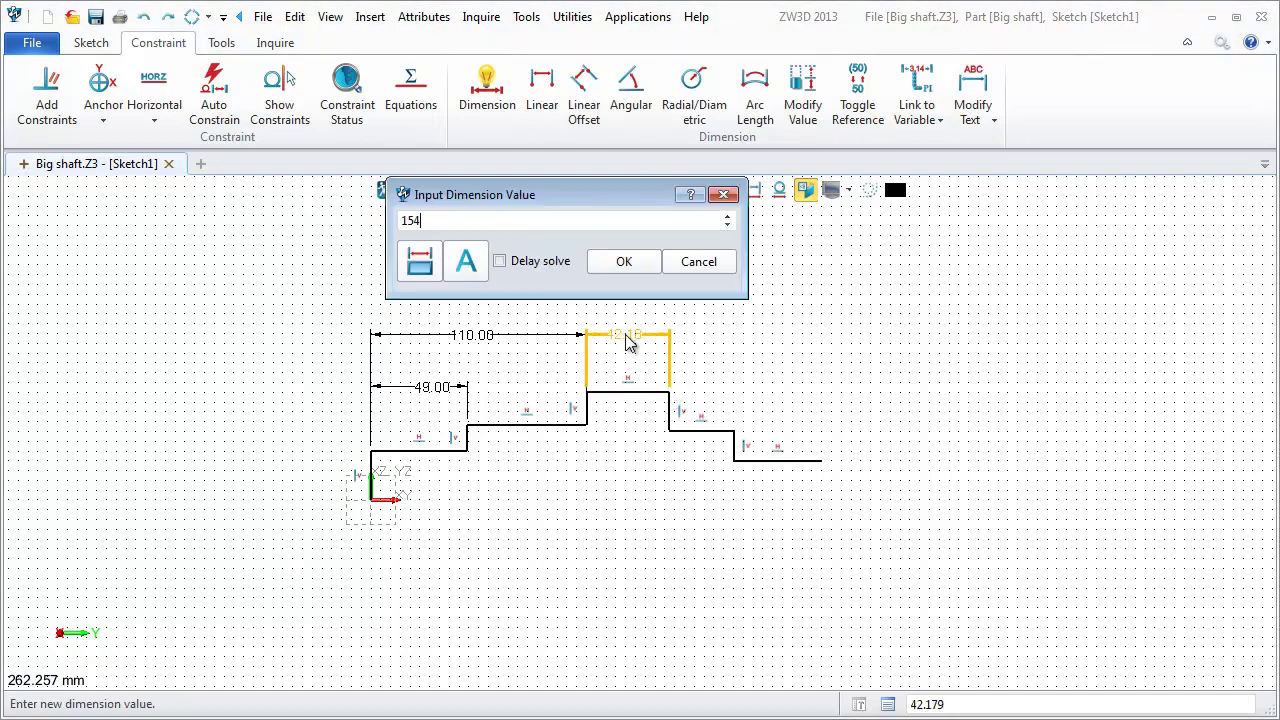
key(Return)
Dimension the 90 step width and the 40 rightmost step width.
right_drag(833, 488, 586, 486)
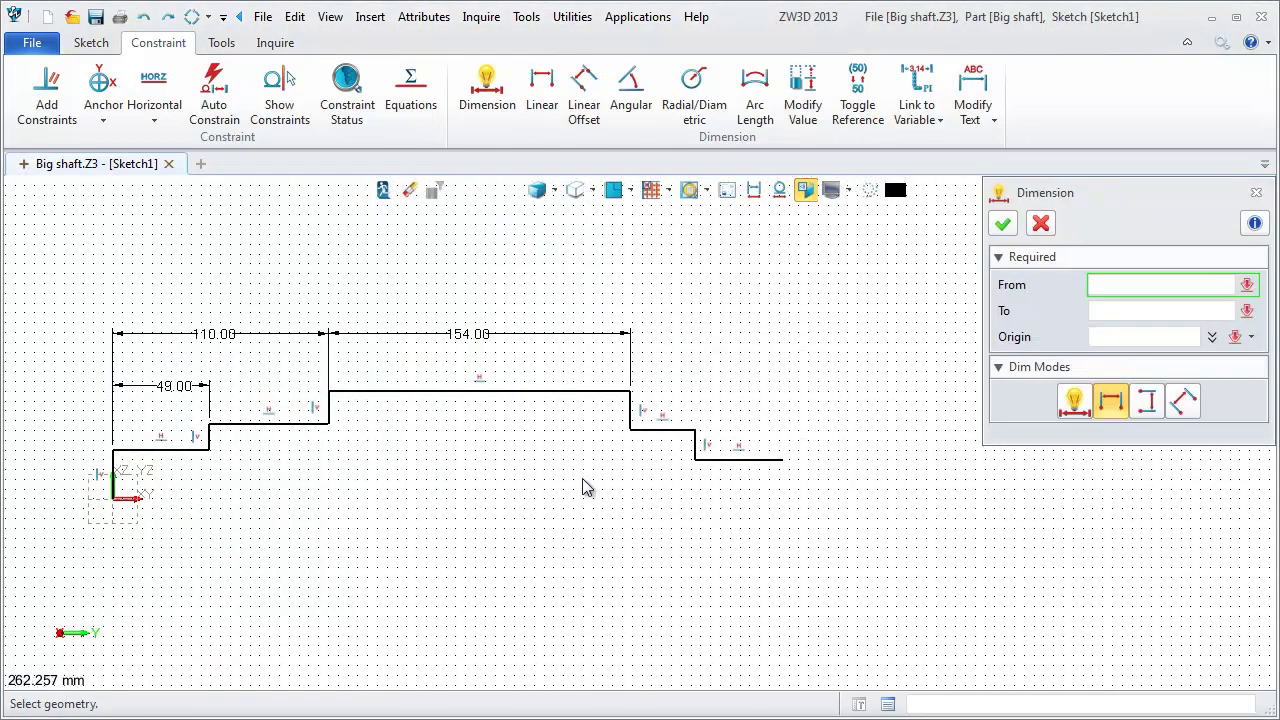
click(632, 393)
click(695, 437)
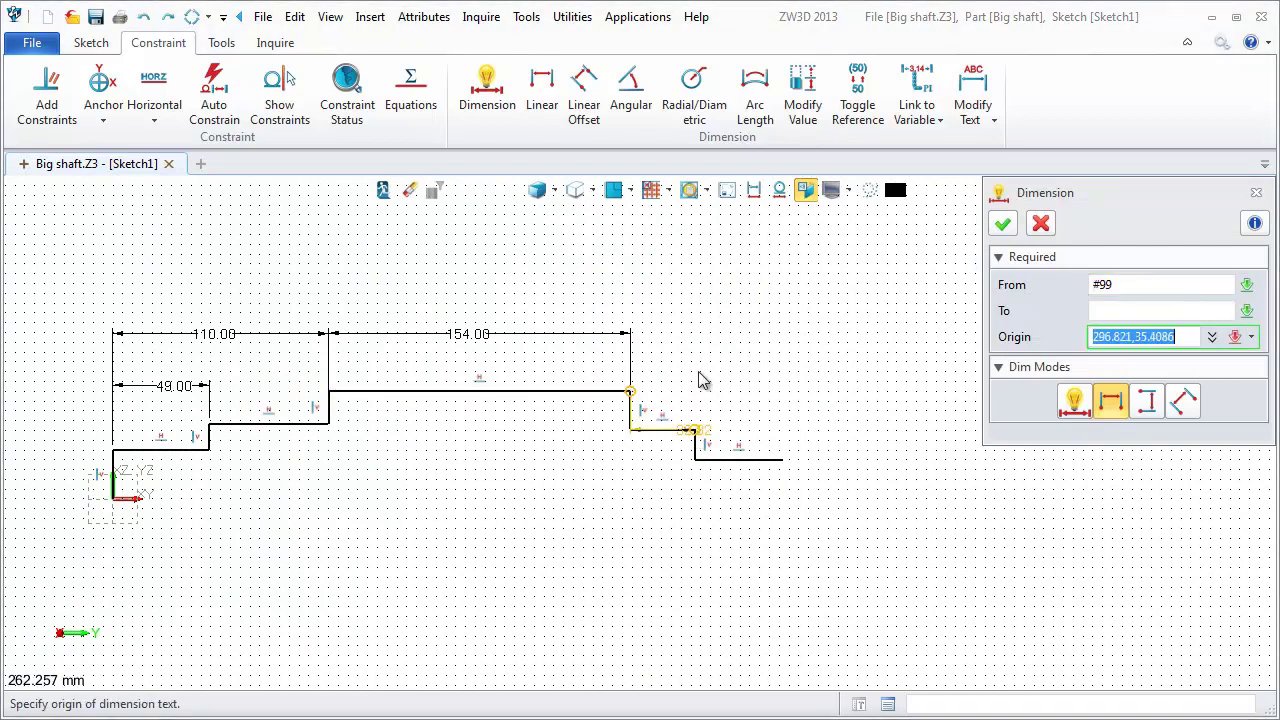
click(668, 341)
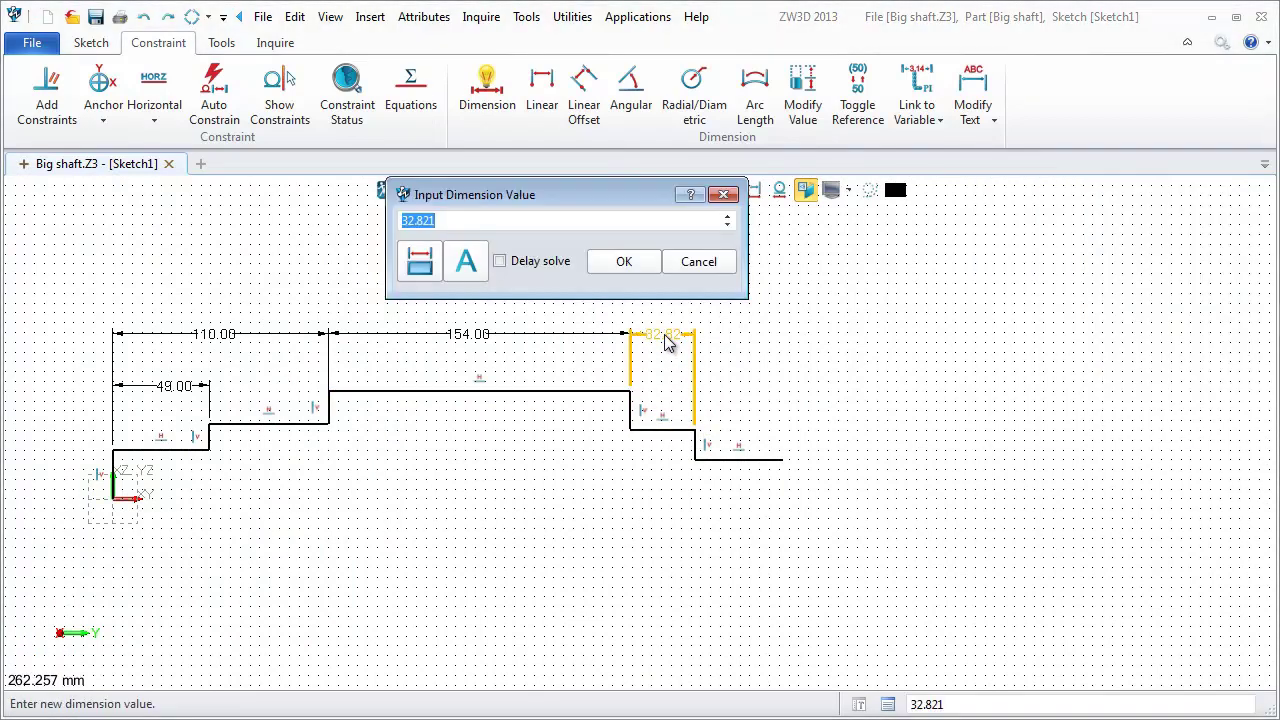
key(Return)
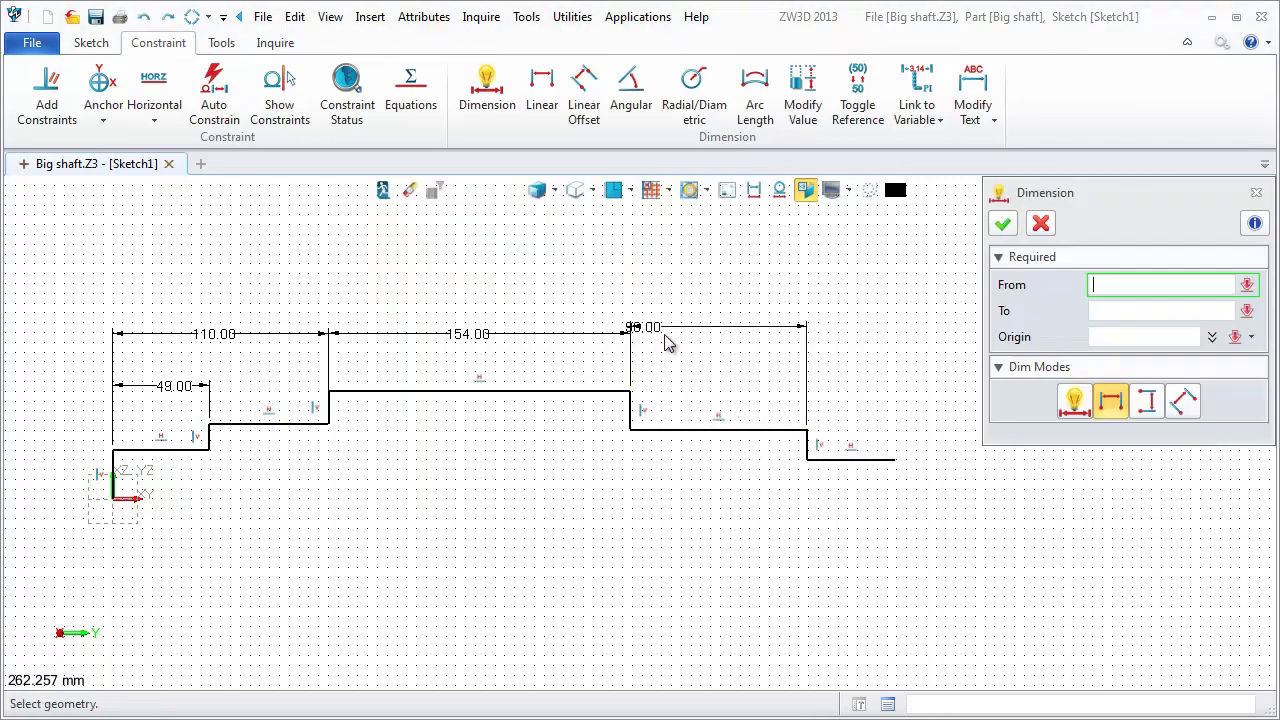
click(835, 461)
click(812, 440)
click(855, 338)
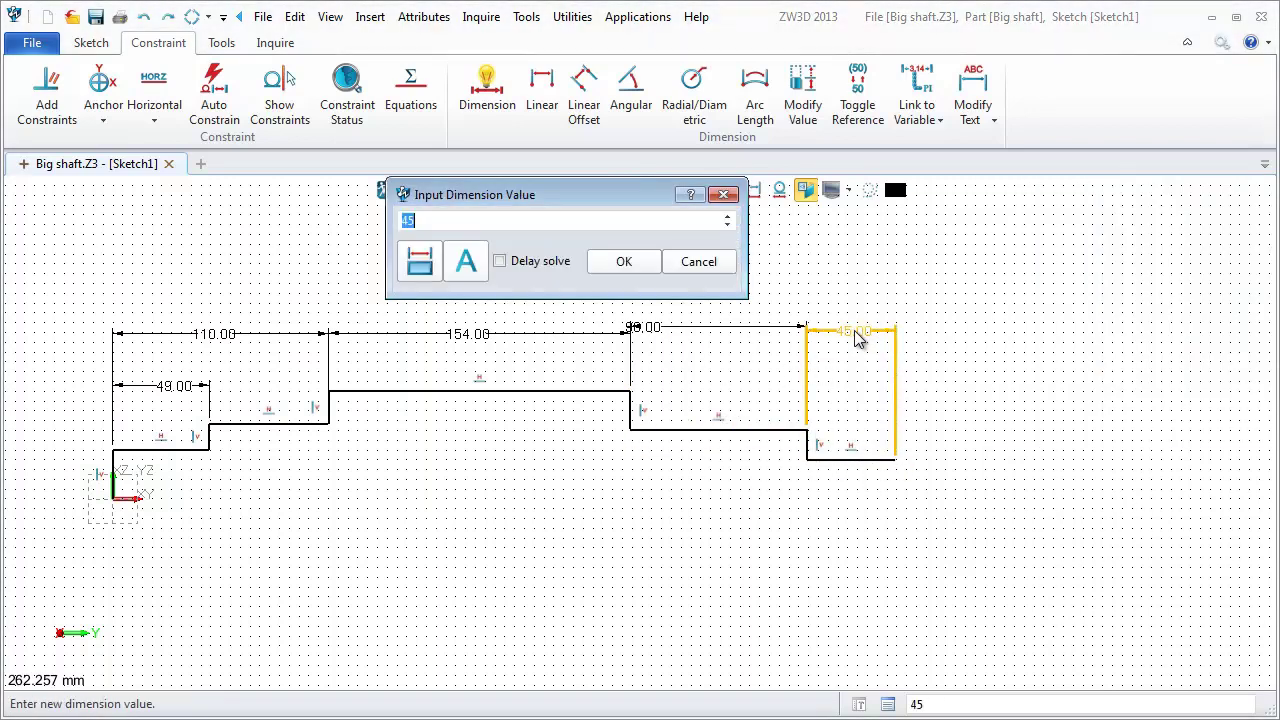
text(40)
key(Return)
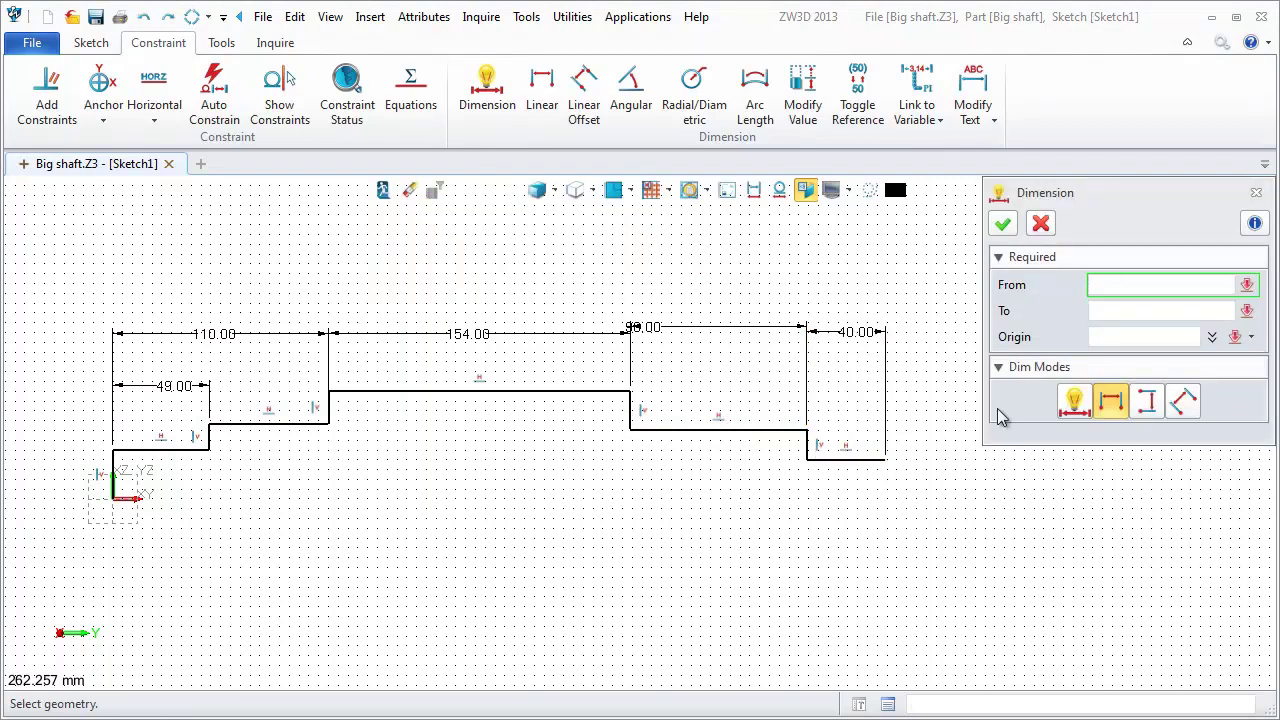
click(1016, 227)
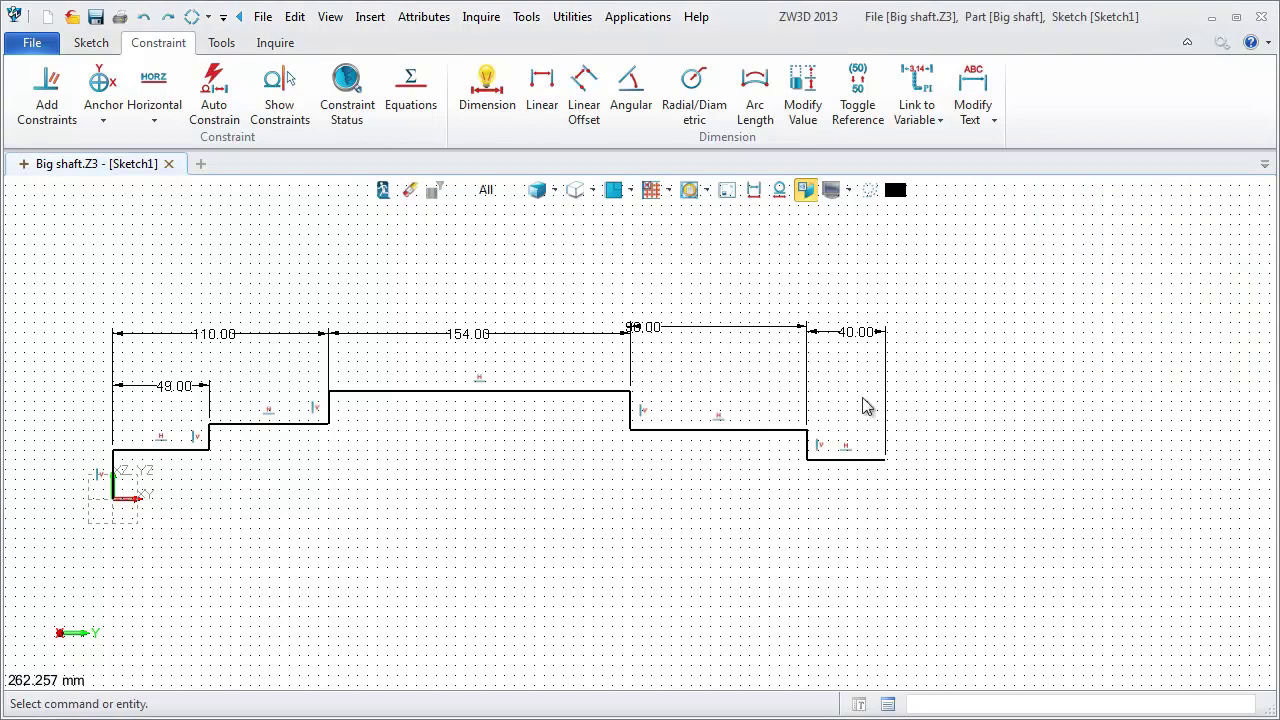
Add vertical step heights of 32.50 and 33 measured from the axis.
middle_click(737, 460)
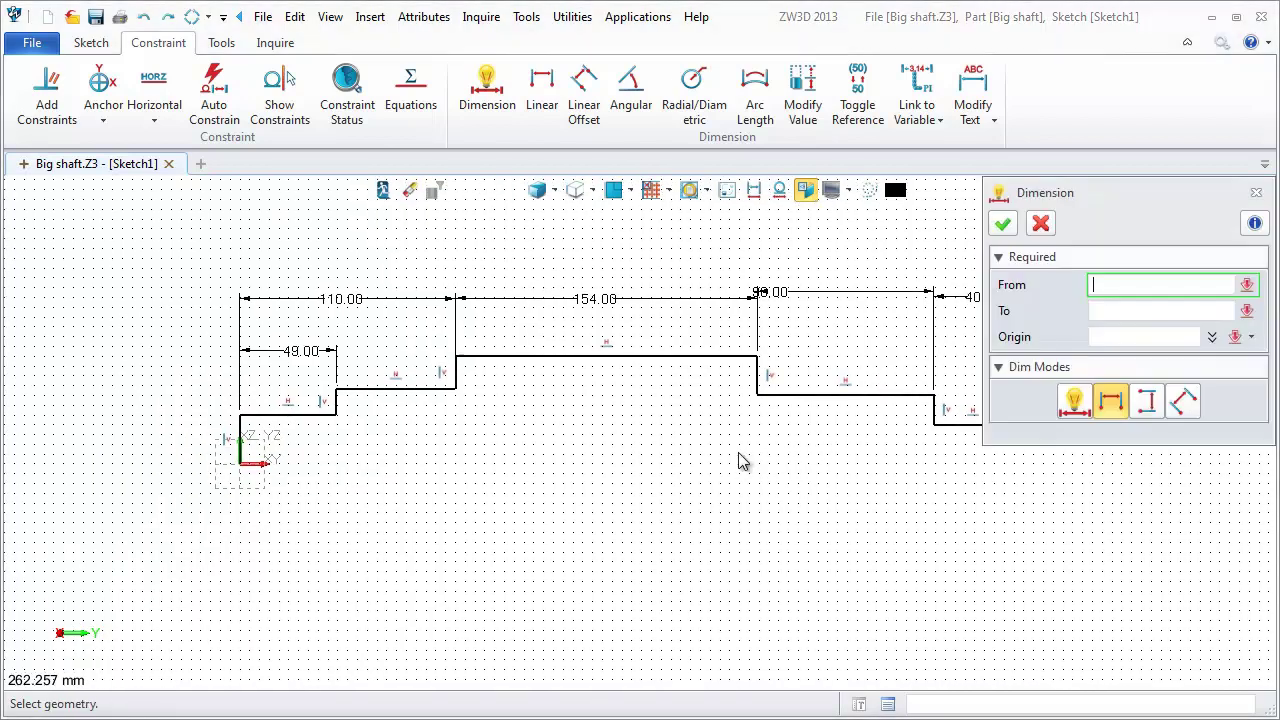
click(1152, 414)
click(246, 464)
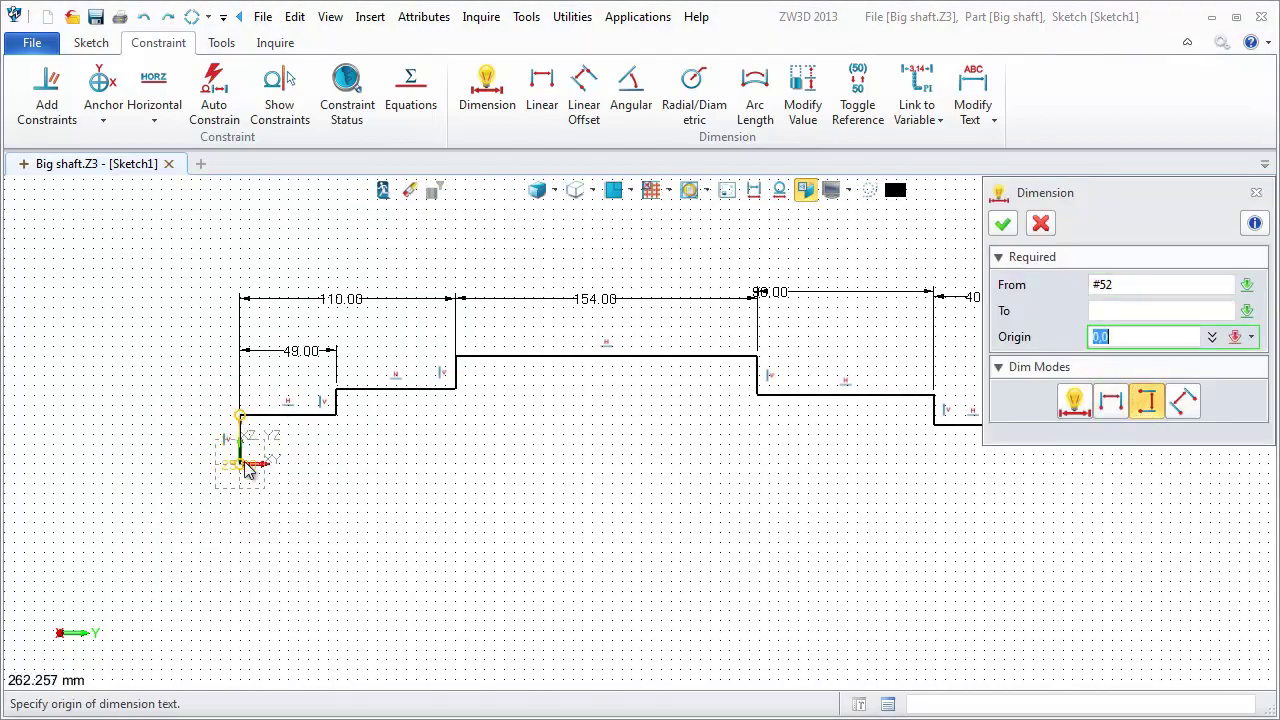
click(176, 450)
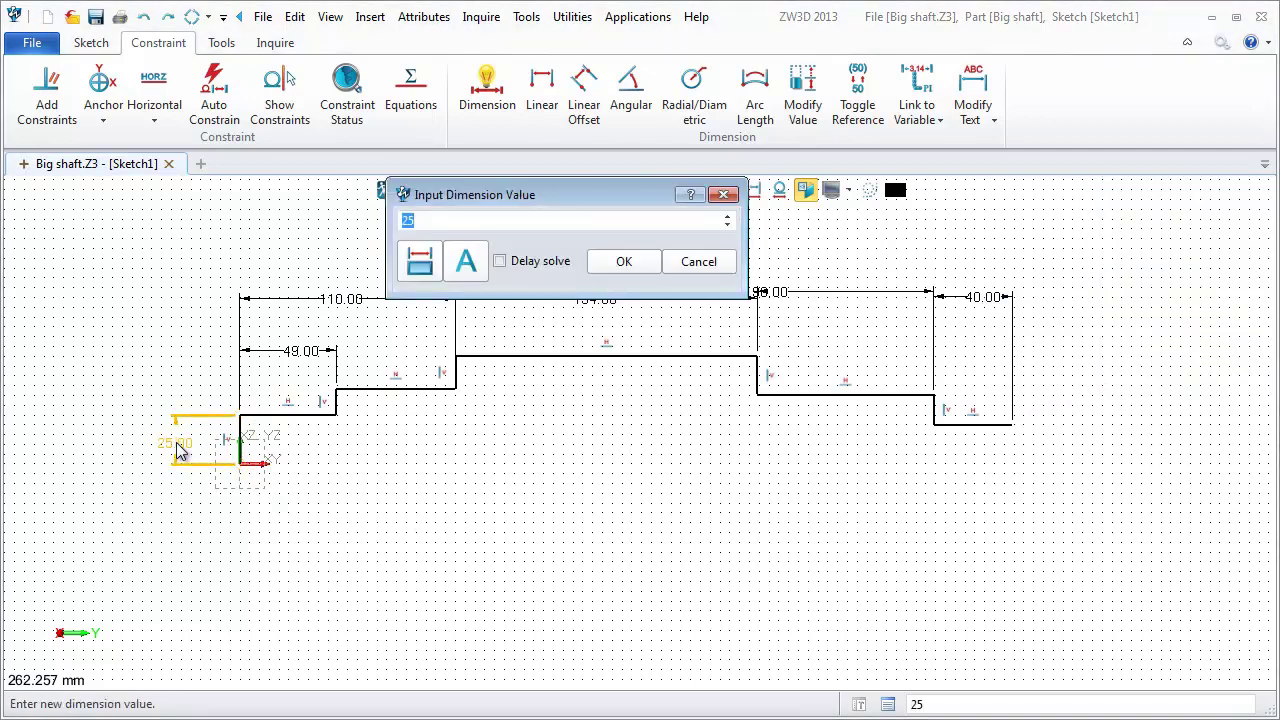
key(Return)
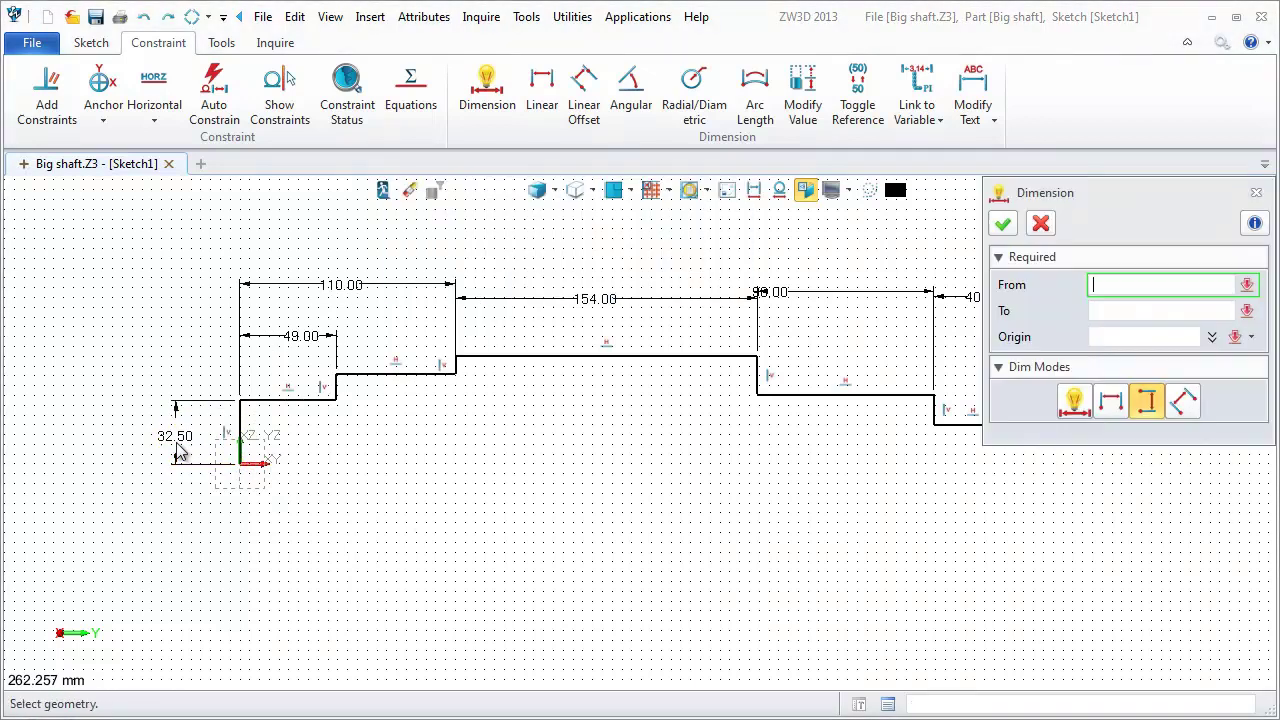
click(336, 390)
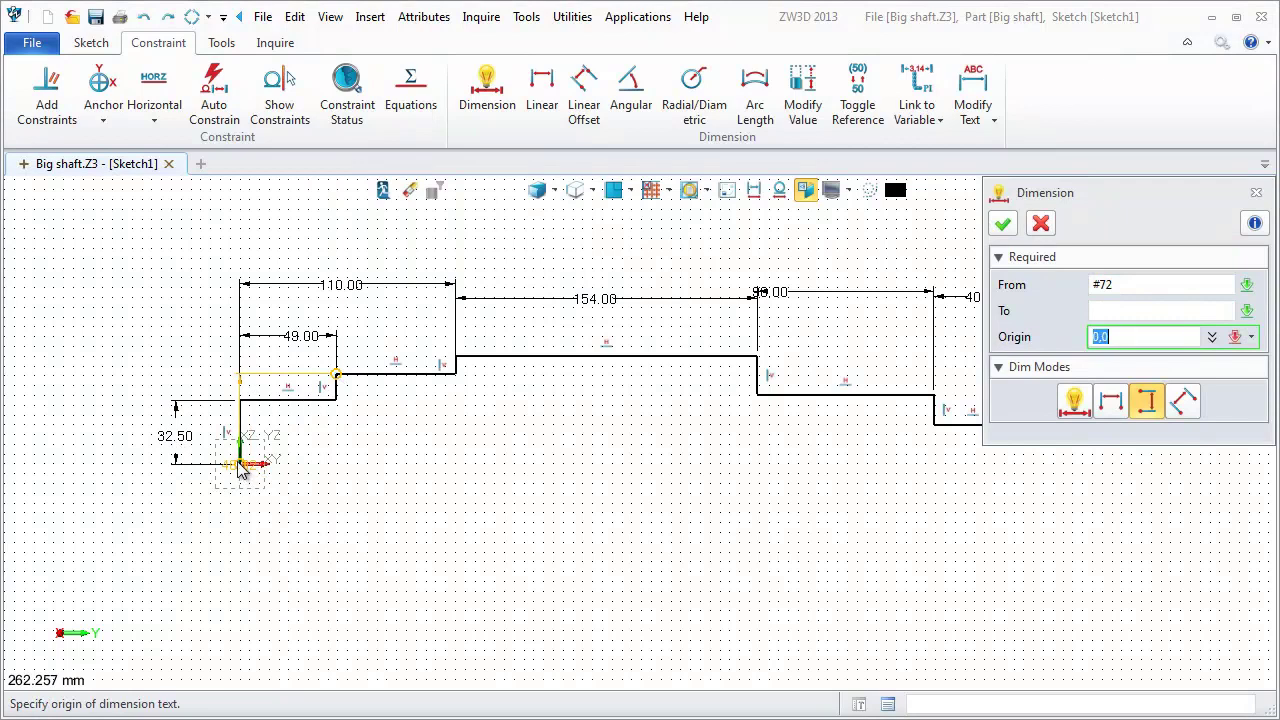
click(372, 432)
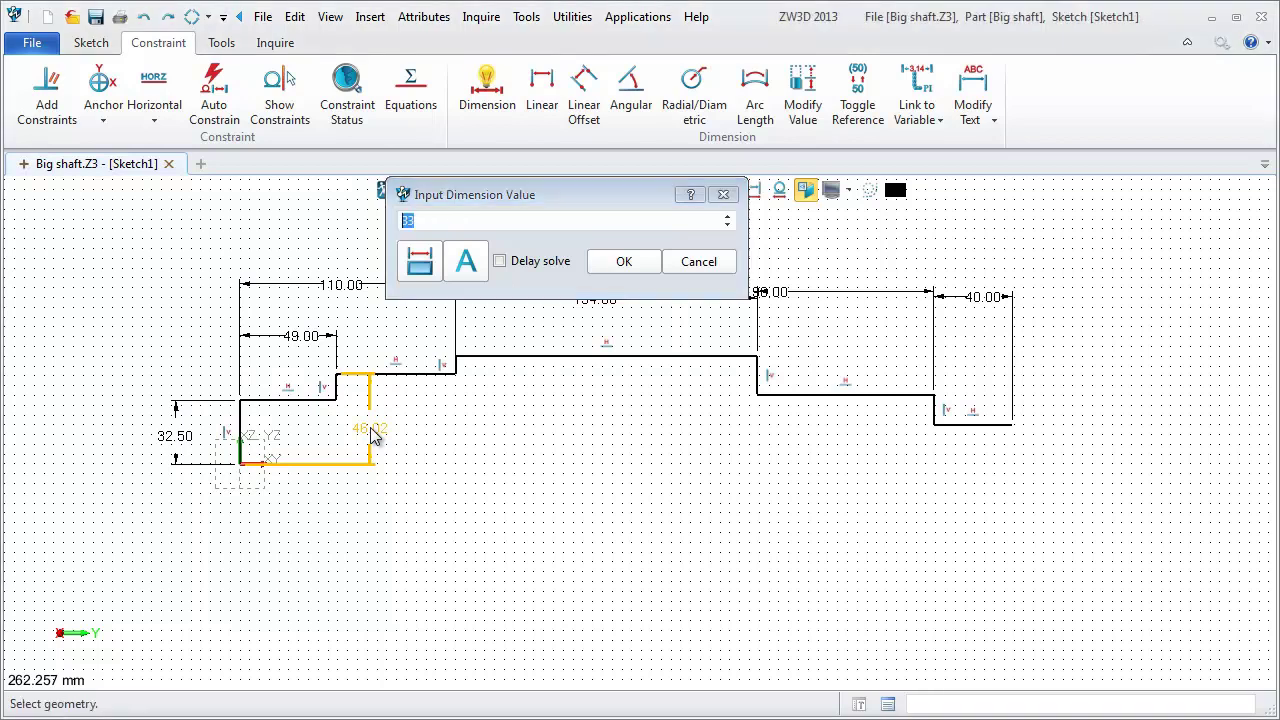
text(33)
key(Return)
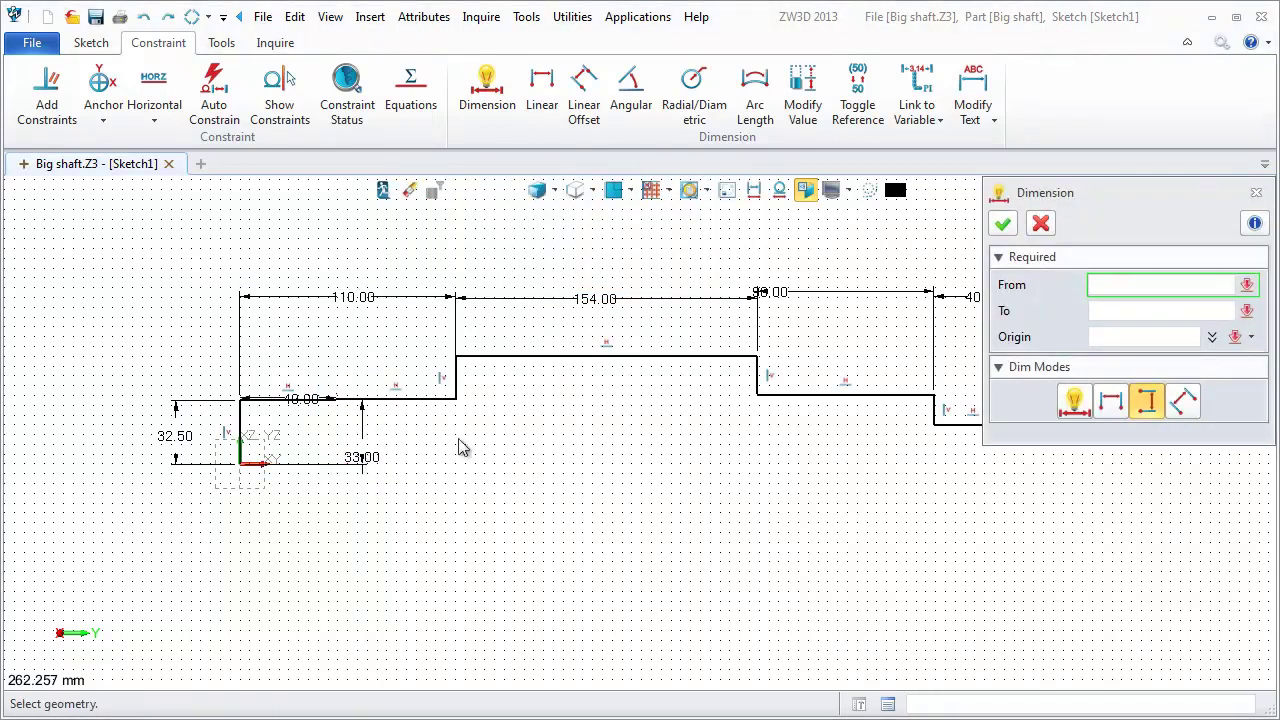
Add the 35 and 32.50 step-height dimensions.
scroll(306, 434, up, 3)
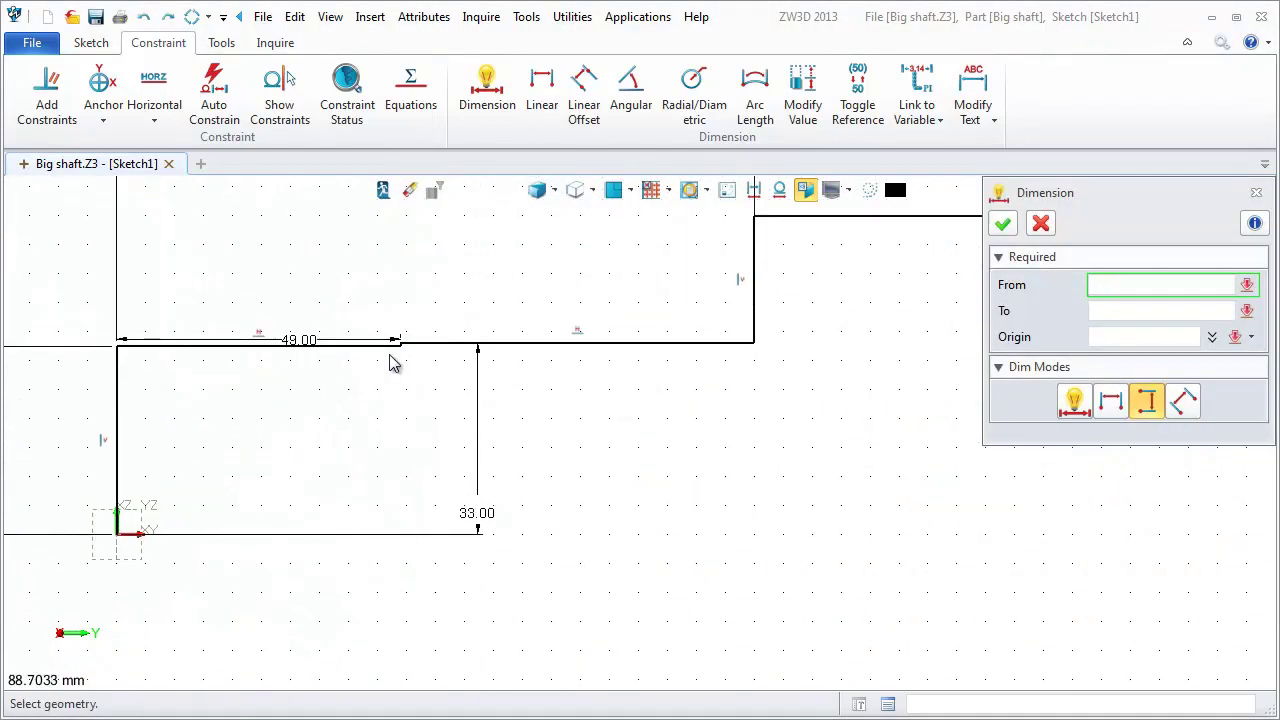
scroll(395, 375, down, 1)
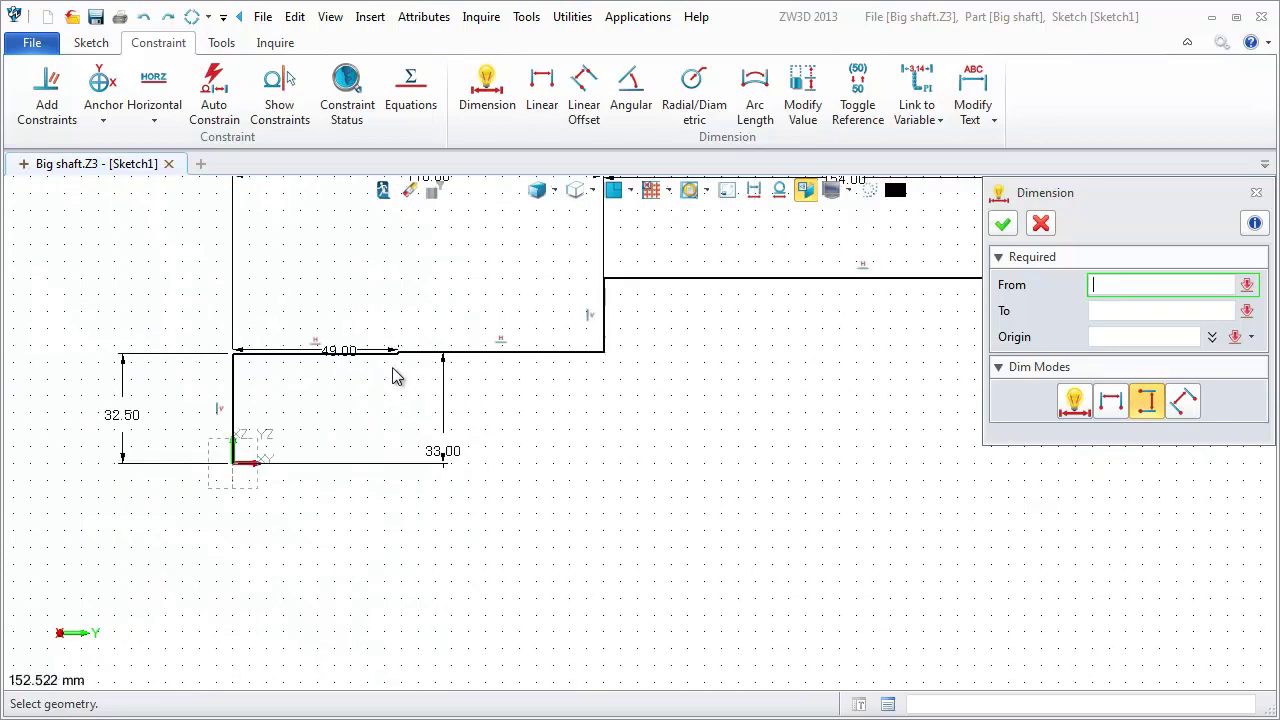
click(610, 290)
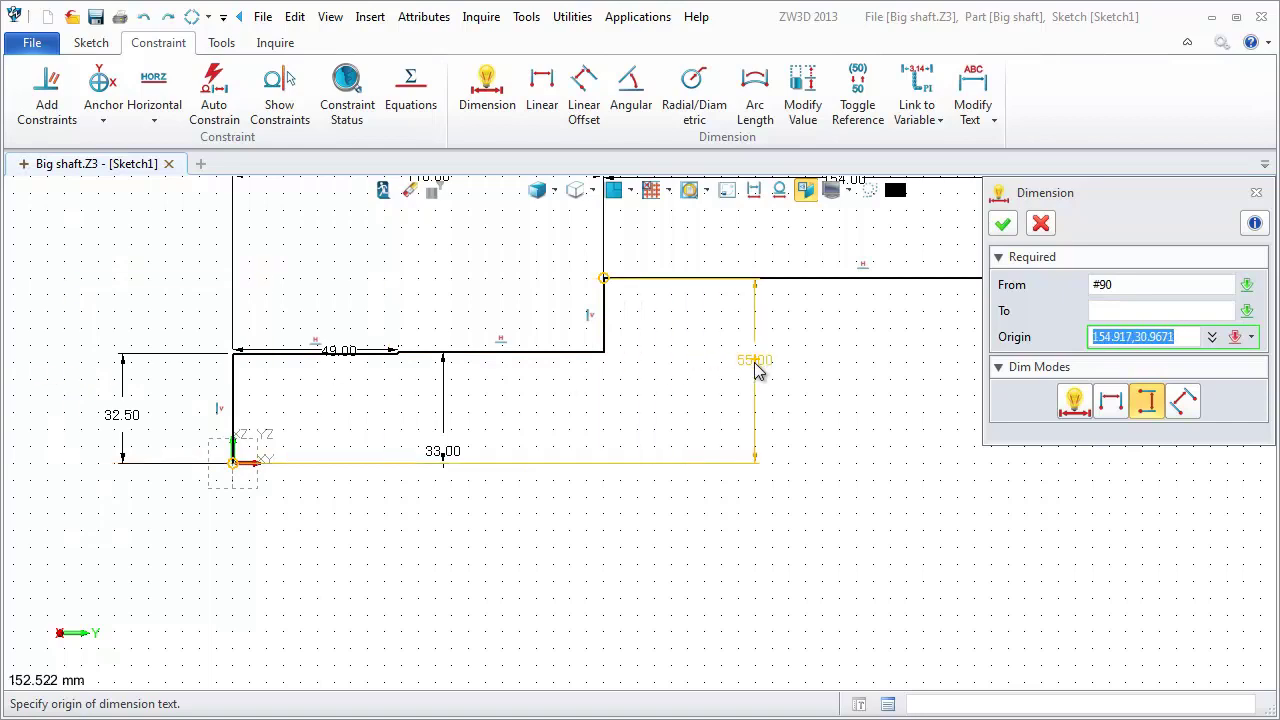
click(757, 370)
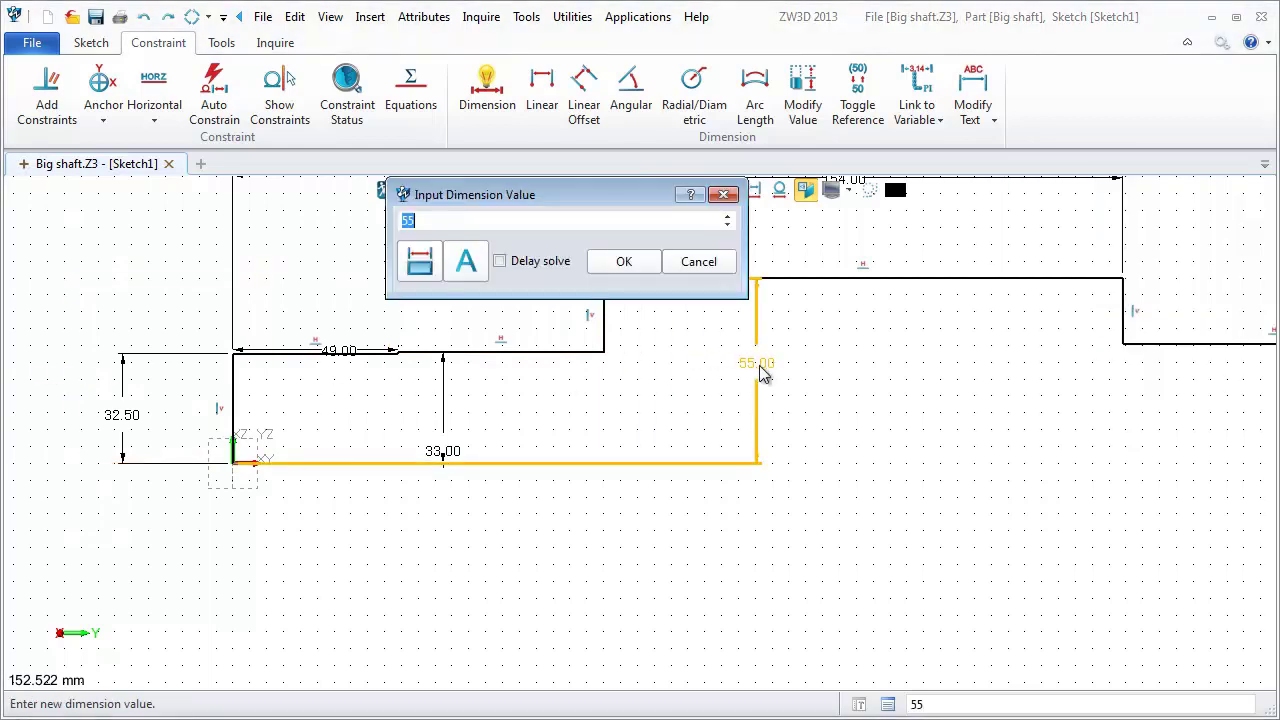
text(35)
key(Return)
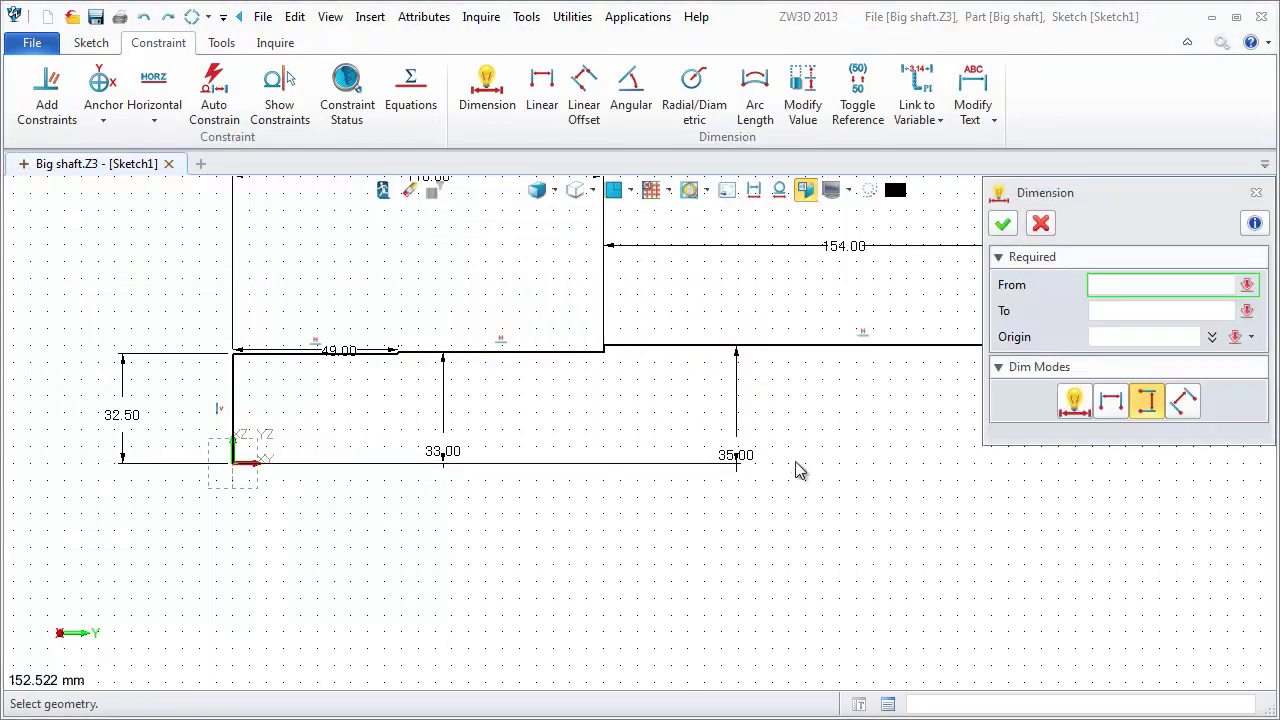
scroll(617, 485, down, 1)
click(786, 440)
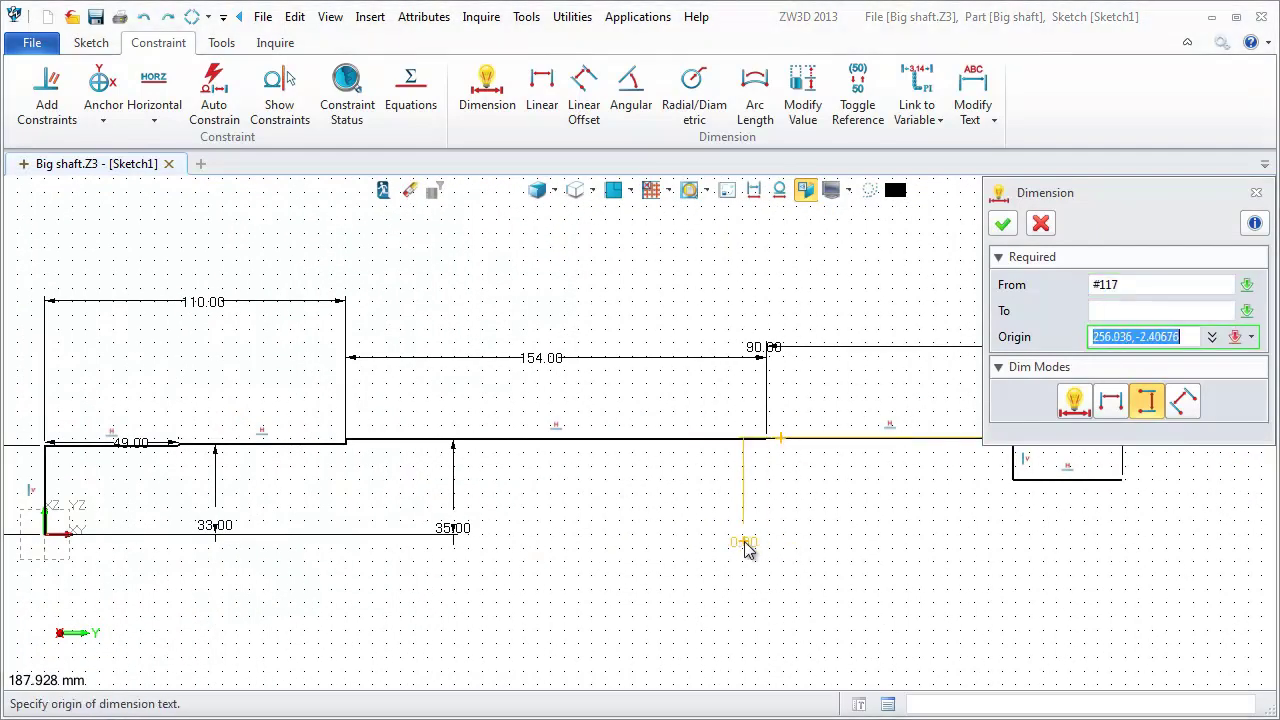
middle_drag(159, 568, 307, 517)
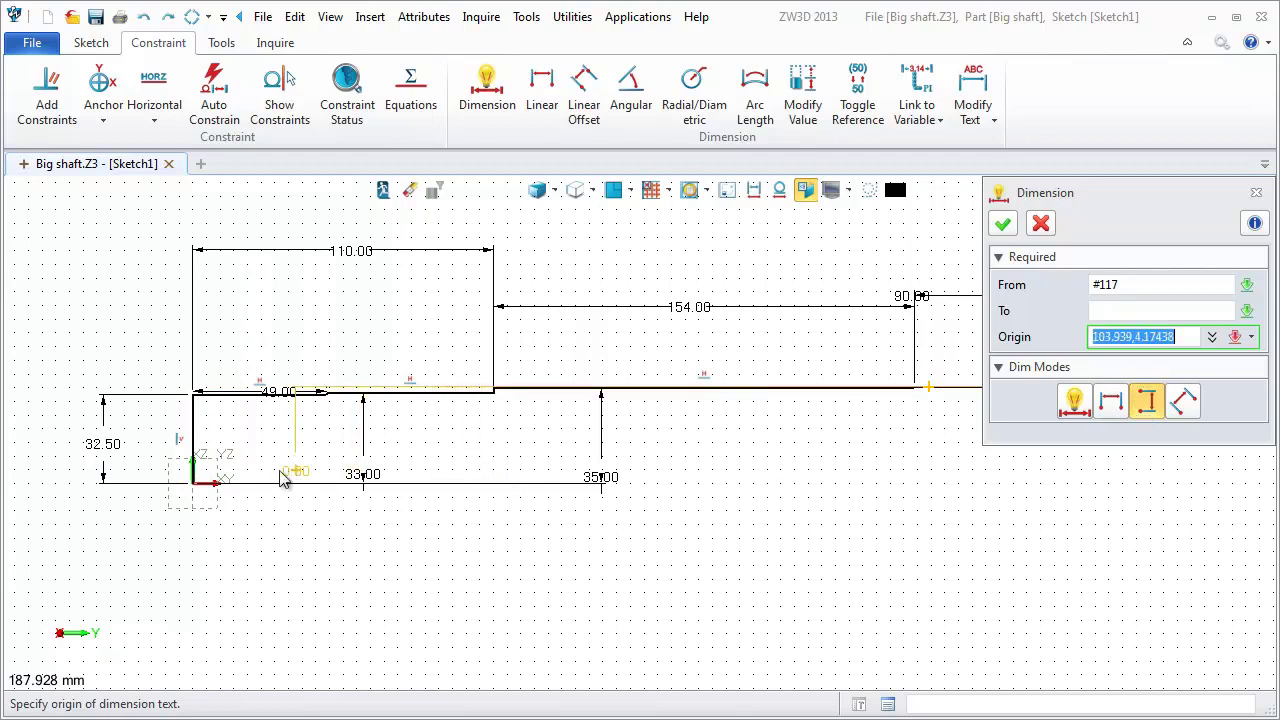
middle_drag(920, 449, 829, 509)
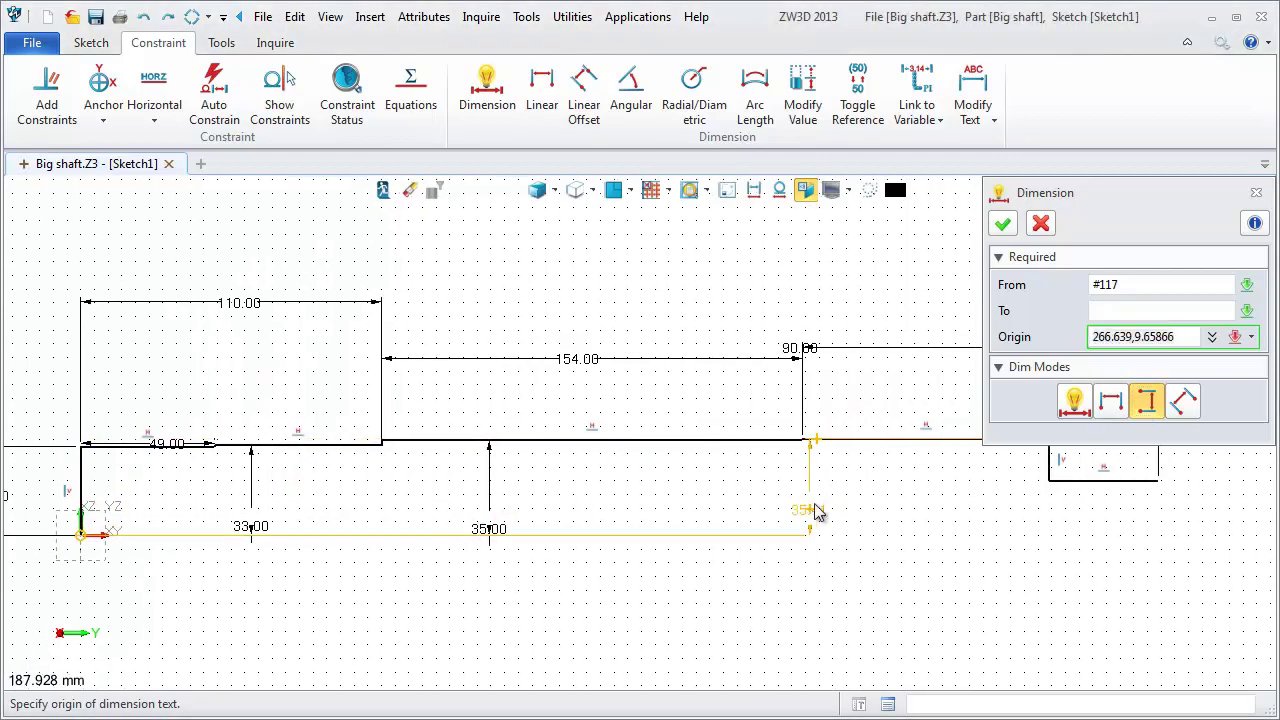
click(857, 500)
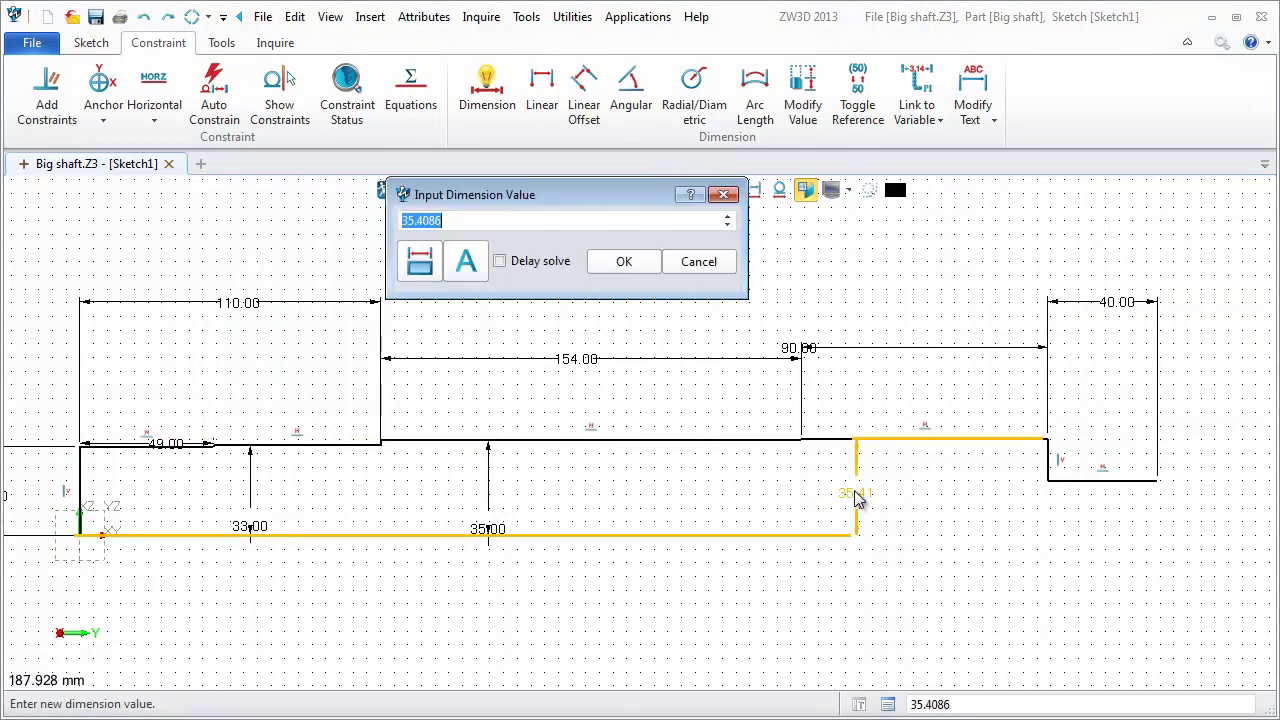
key(Return)
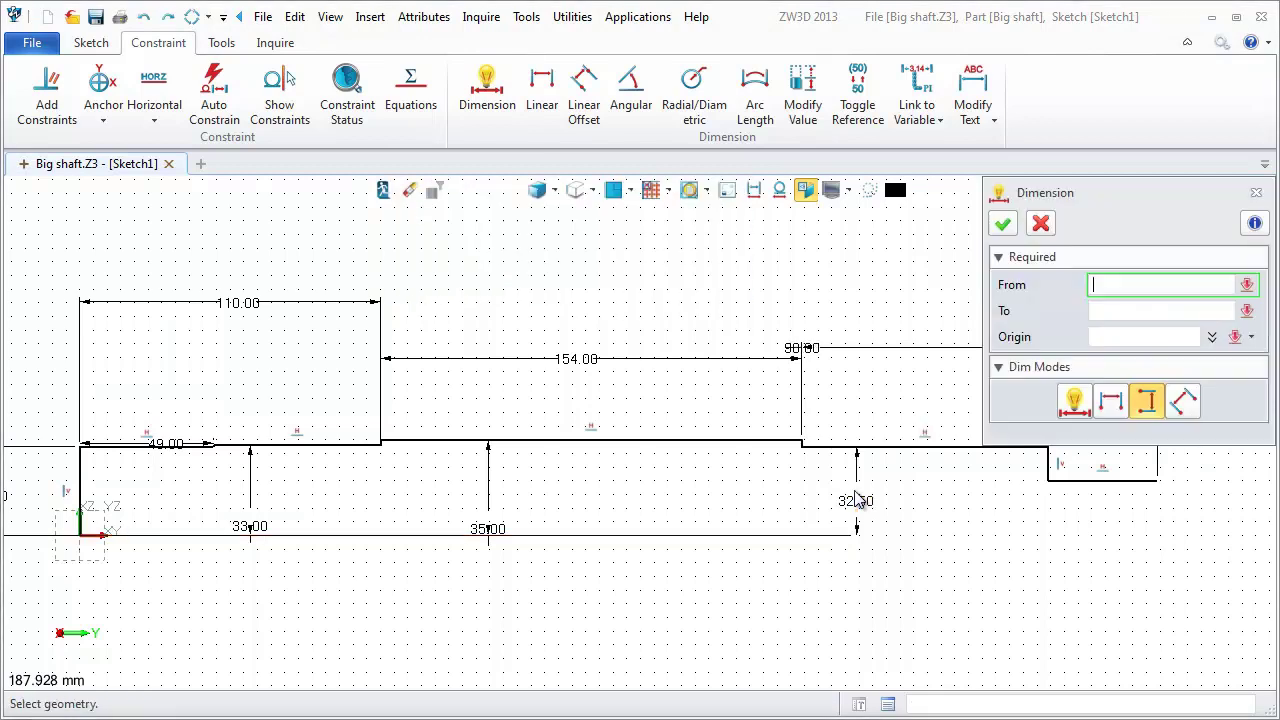
Add the final 27.50 step height and fit the sketch in view.
click(1050, 484)
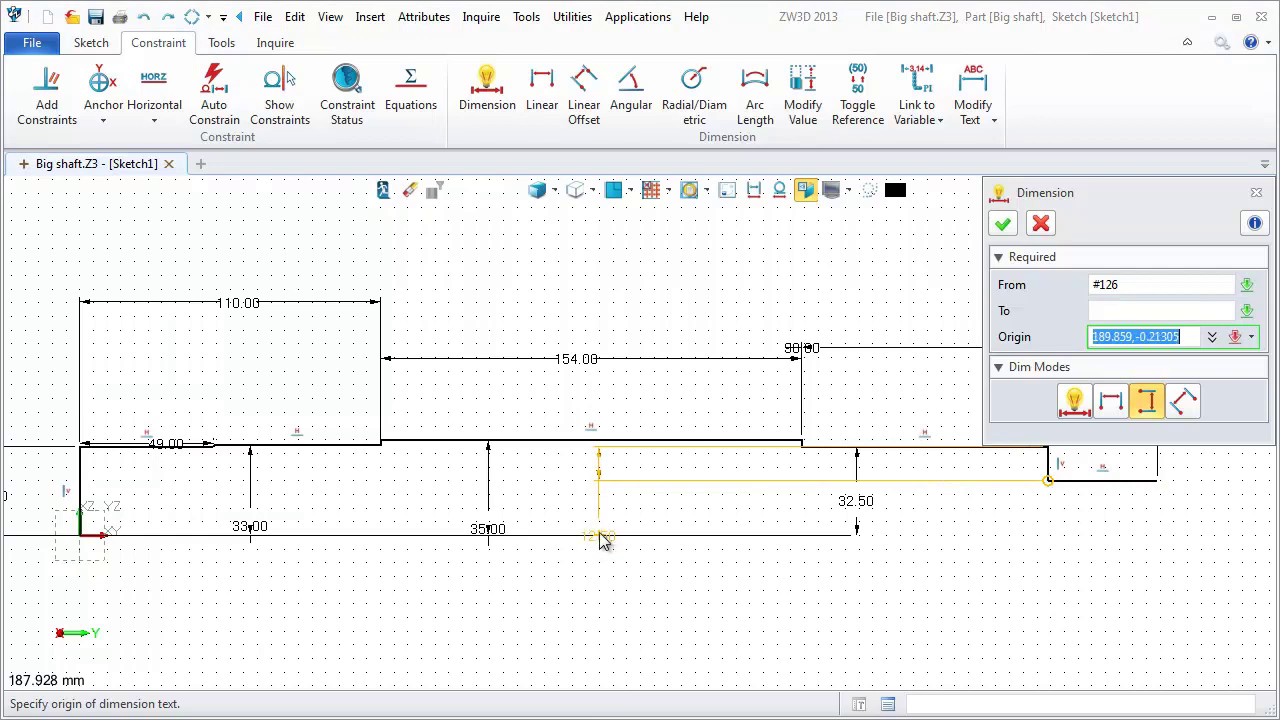
middle_drag(625, 521, 849, 485)
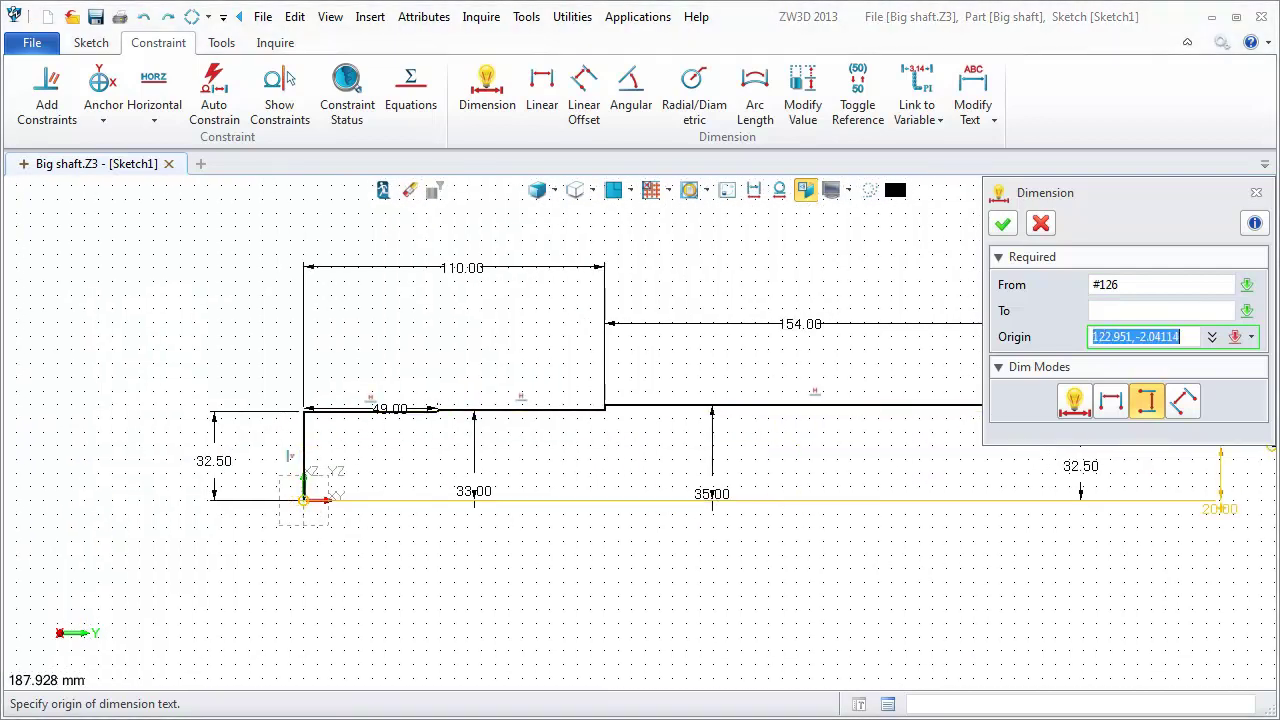
middle_drag(1203, 510, 828, 591)
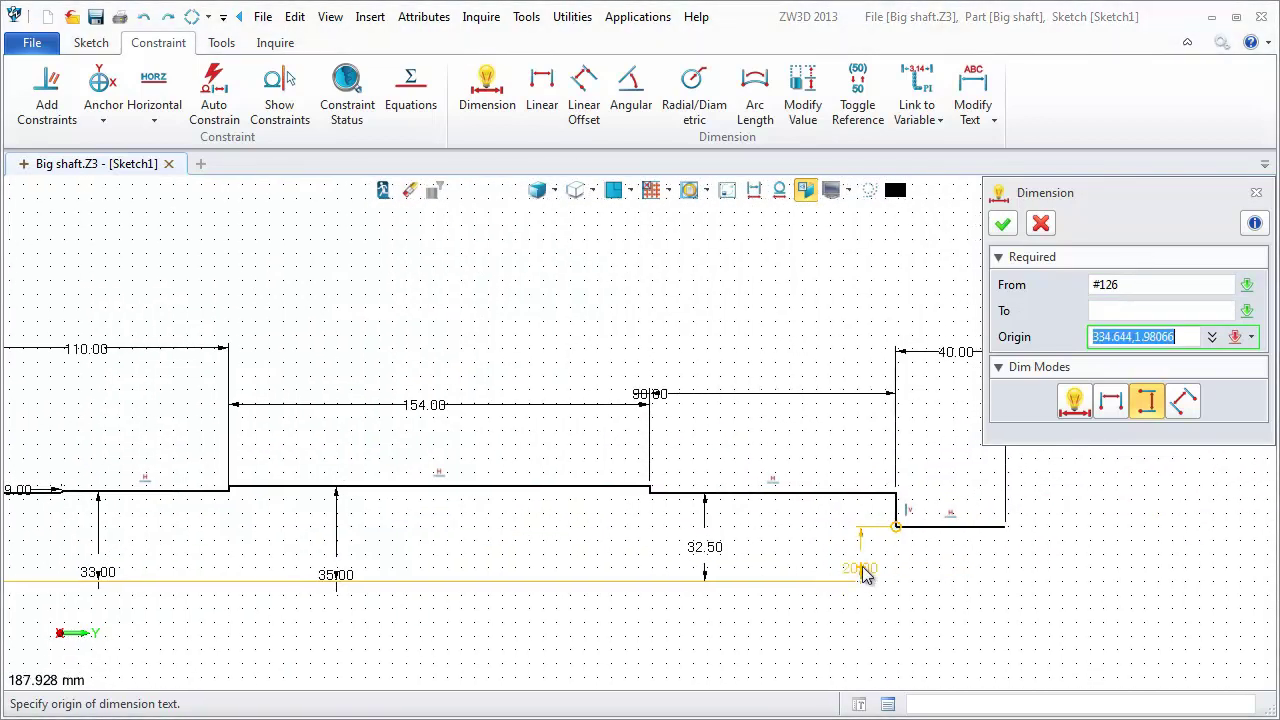
click(948, 568)
text(27.5)
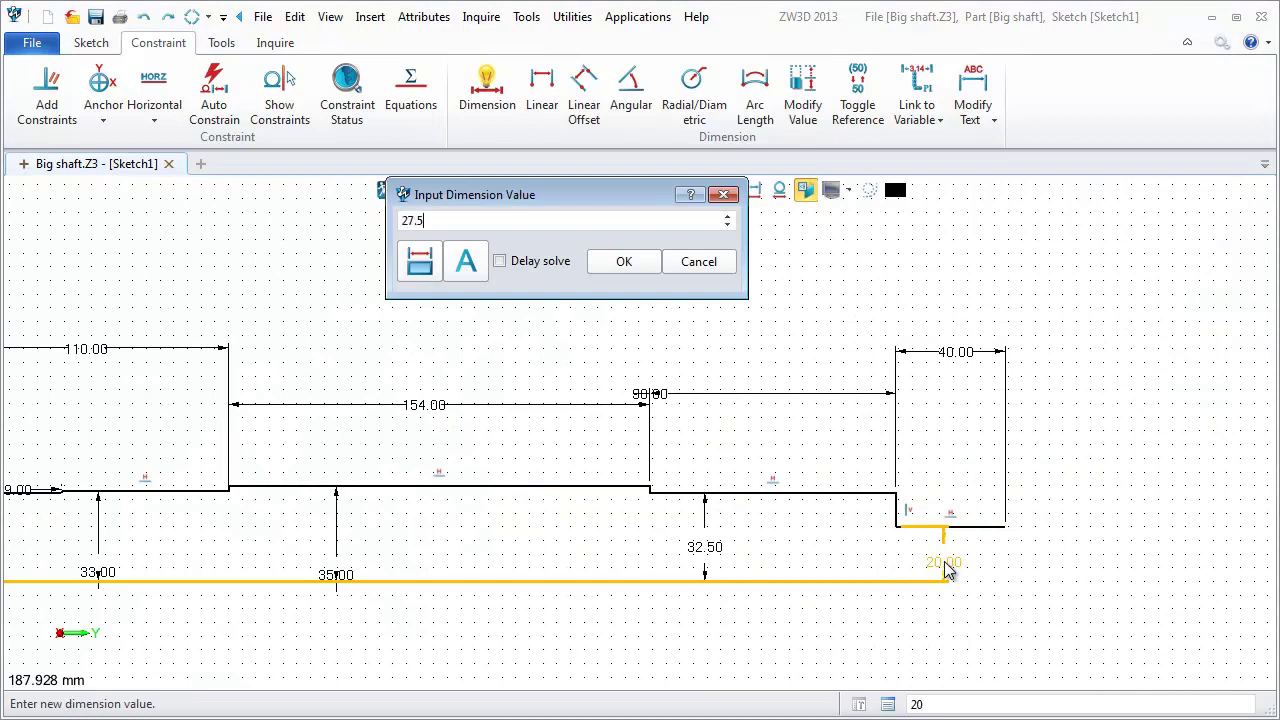
key(Return)
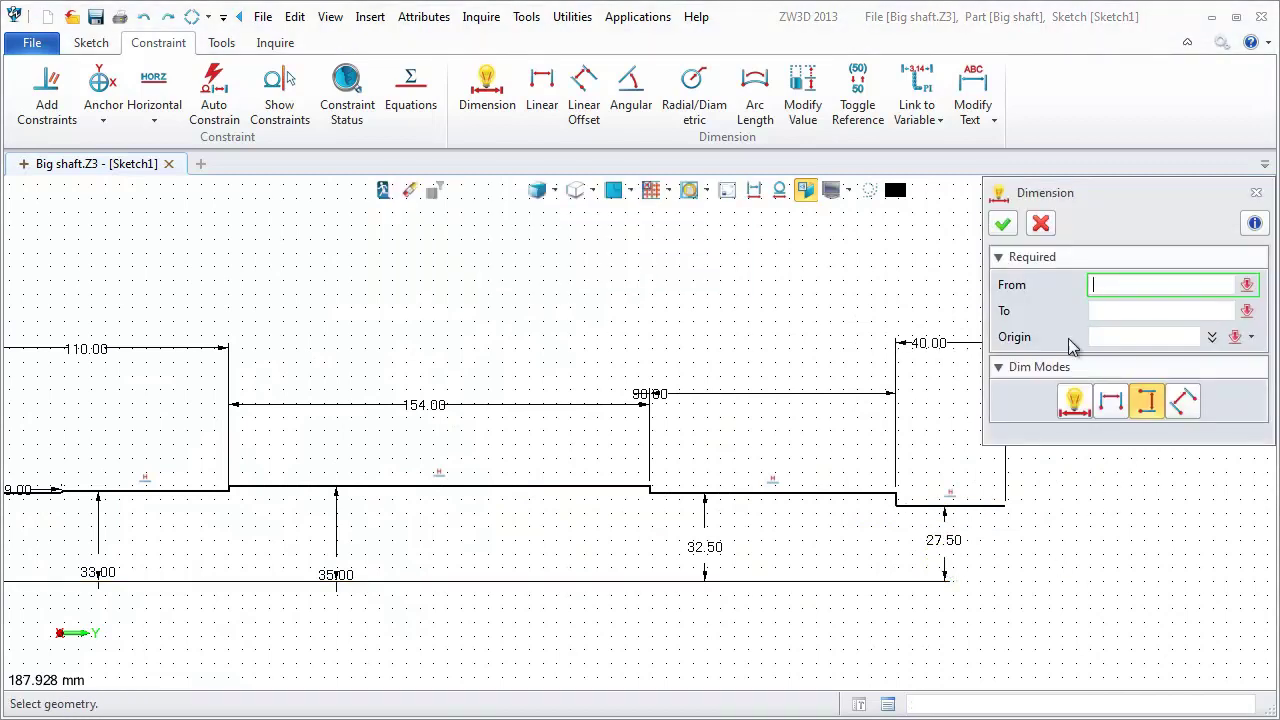
click(1003, 223)
key(ctrl+a)
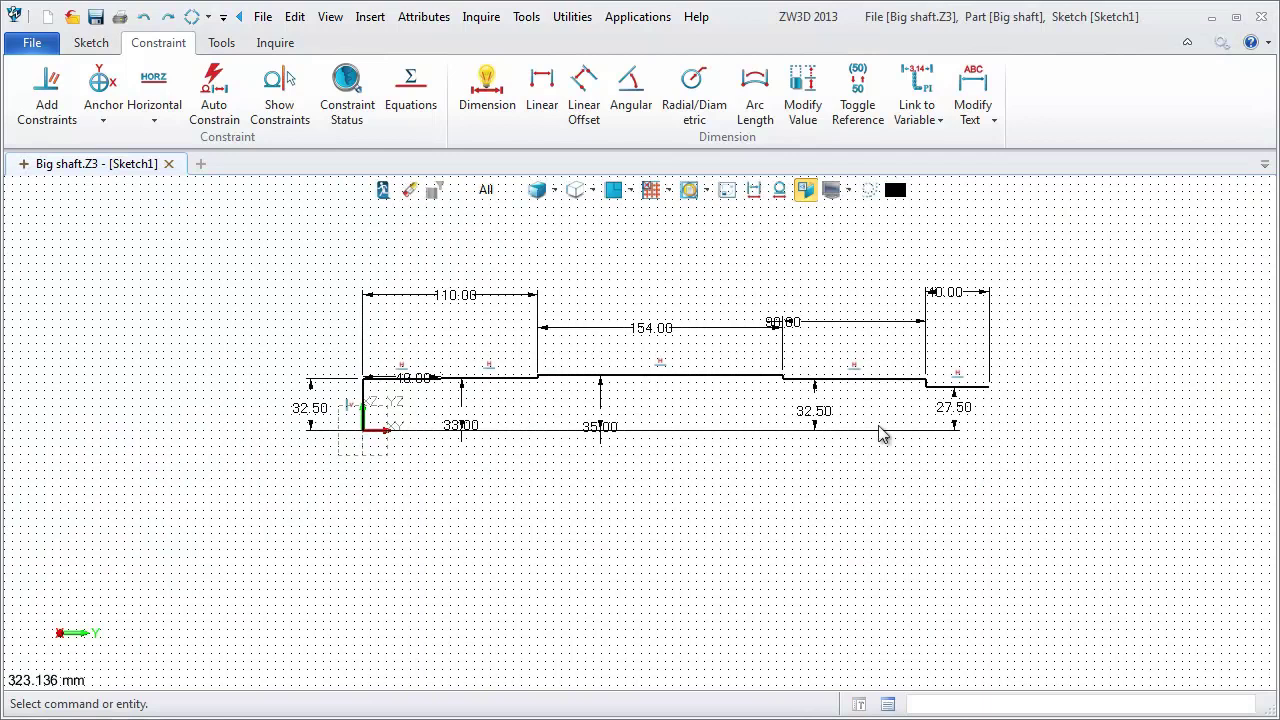
scroll(549, 429, up, 1)
scroll(549, 429, up, 1)
Draw the vertical closing line at the shaft's right end.
click(92, 43)
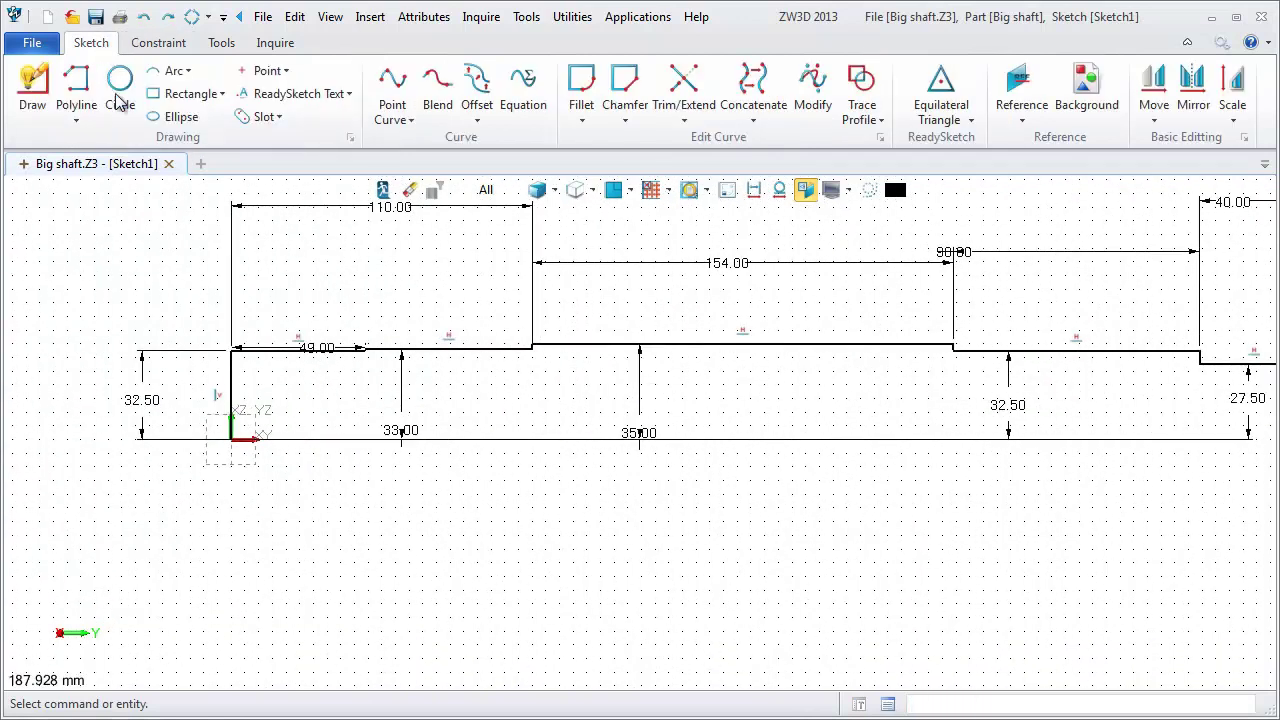
click(76, 85)
click(231, 438)
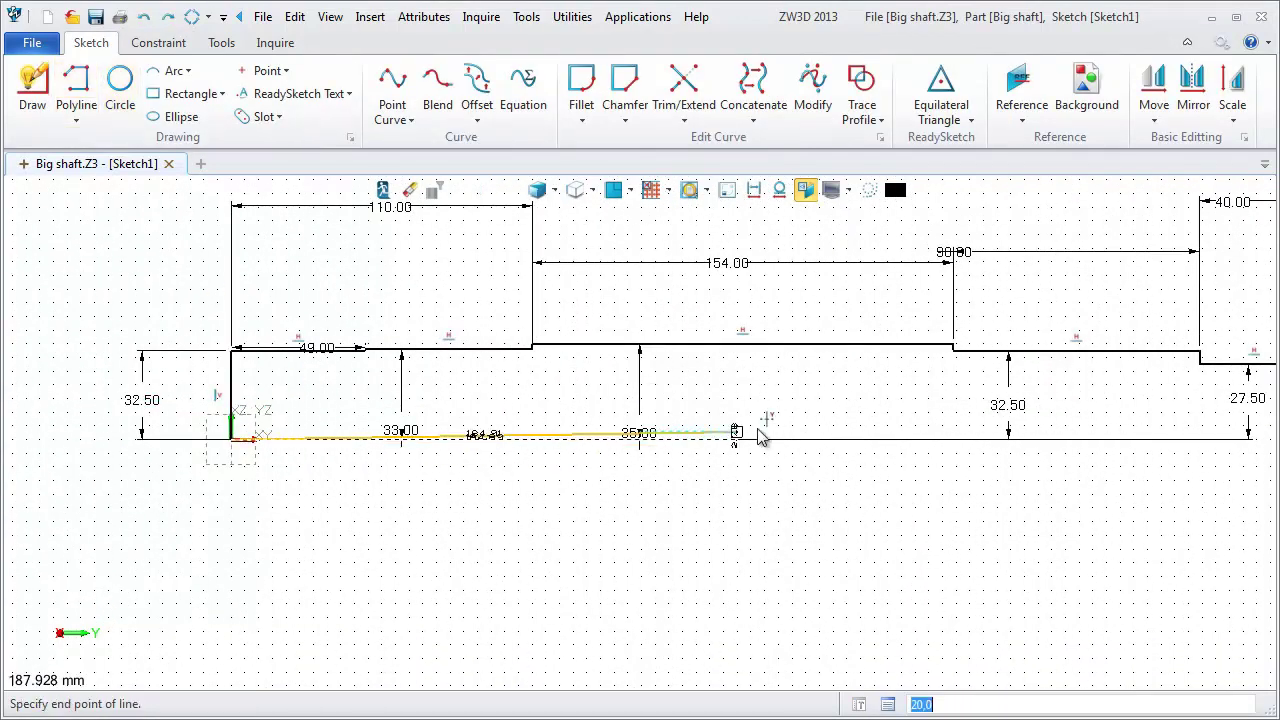
middle_drag(757, 437, 324, 423)
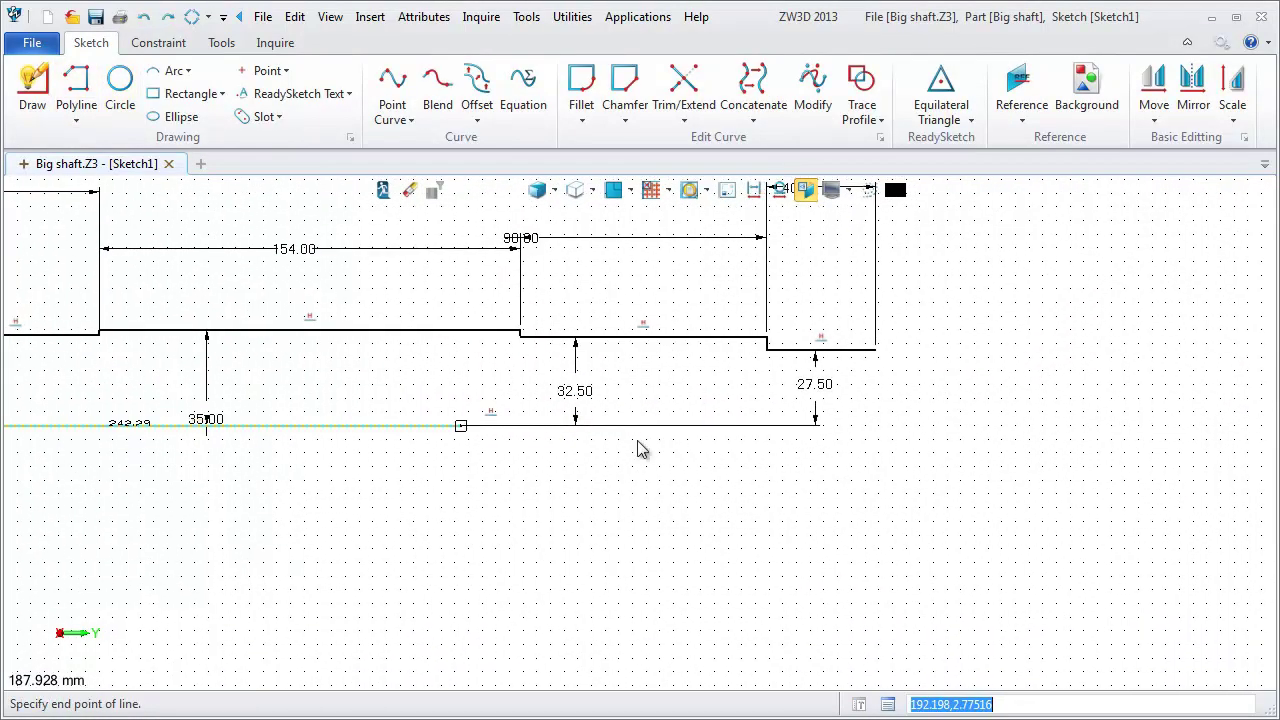
click(876, 427)
click(876, 350)
middle_click(910, 340)
key(ctrl+f)
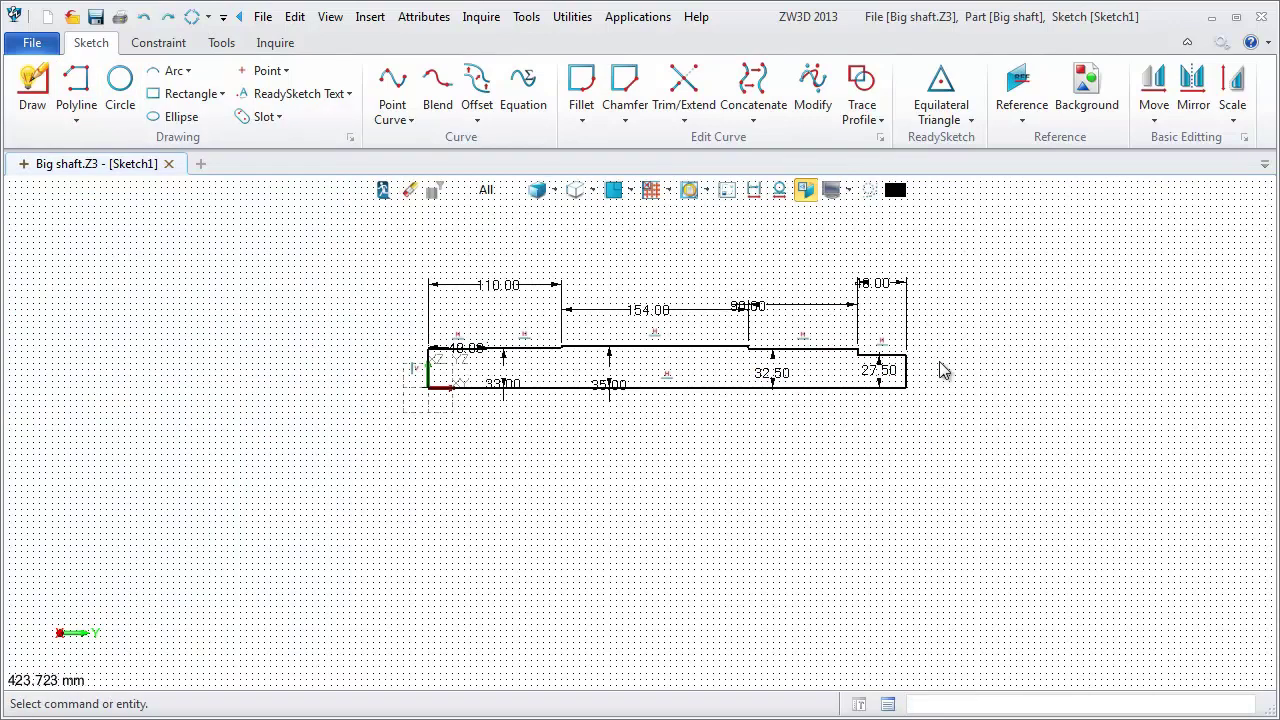
scroll(651, 394, up, 3)
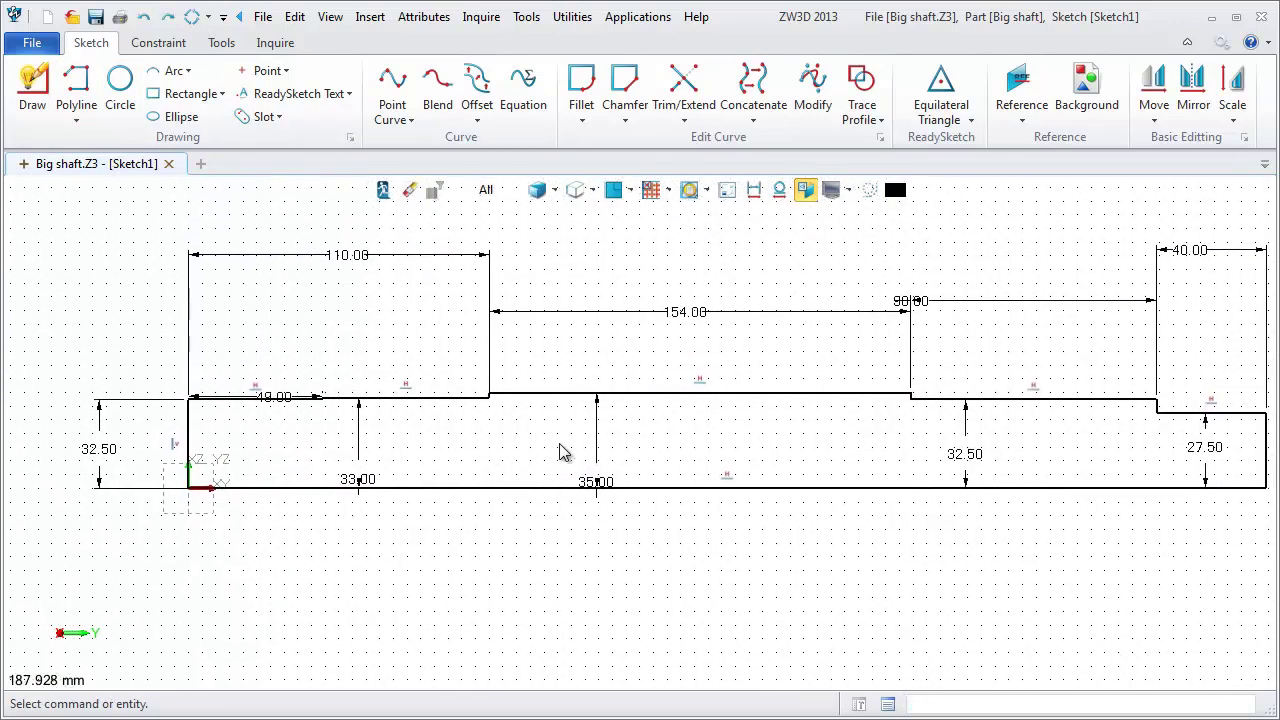
Drag the 49, 33, 154, 90 and 40 dimension labels into tidy positions above the profile.
drag(274, 397, 279, 344)
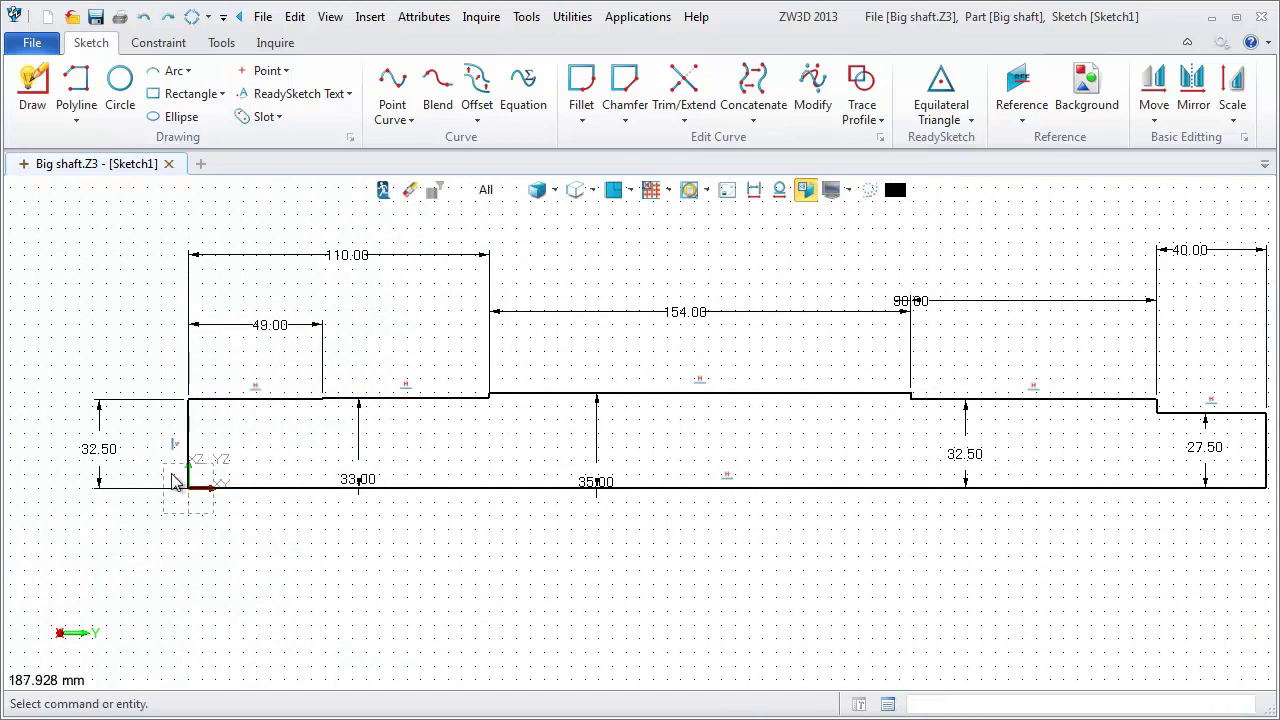
drag(358, 485, 357, 446)
click(596, 447)
drag(906, 302, 1020, 302)
drag(690, 313, 694, 257)
drag(930, 301, 935, 256)
click(937, 258)
middle_drag(1006, 323, 900, 320)
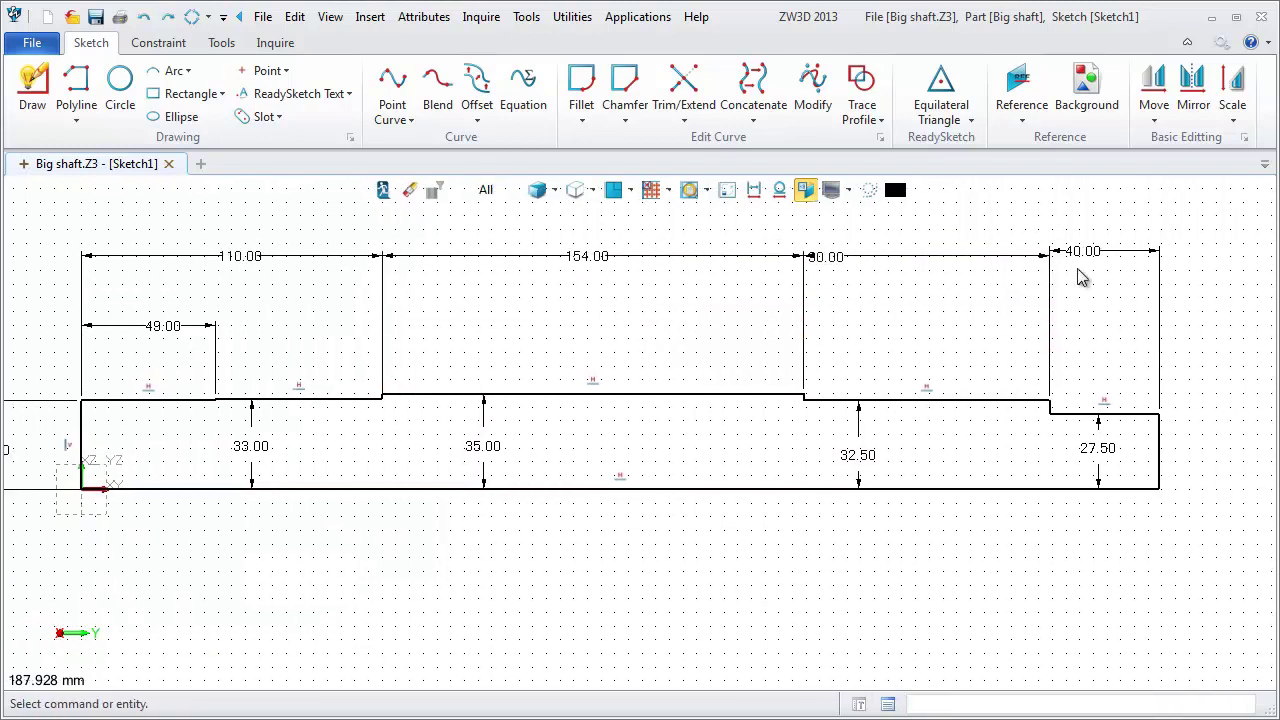
click(1100, 258)
click(1120, 263)
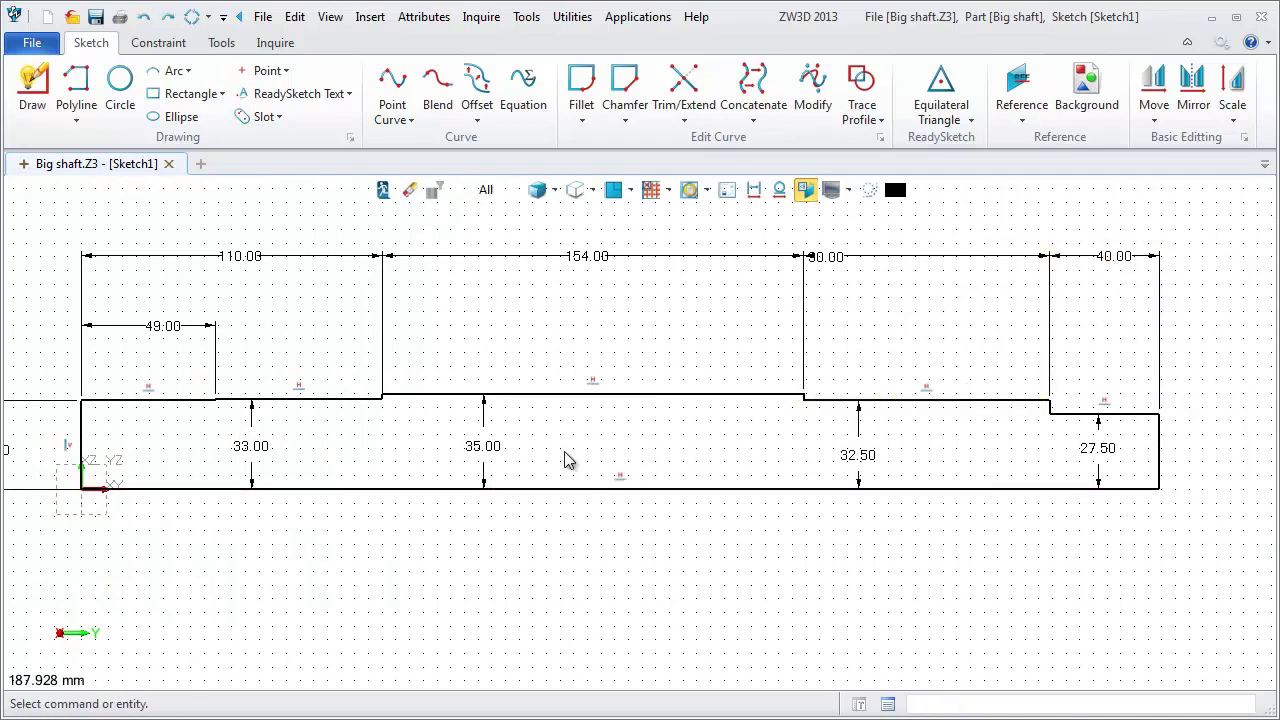
Check the constraint status and add a constraint between the bottom line and another entity.
click(272, 44)
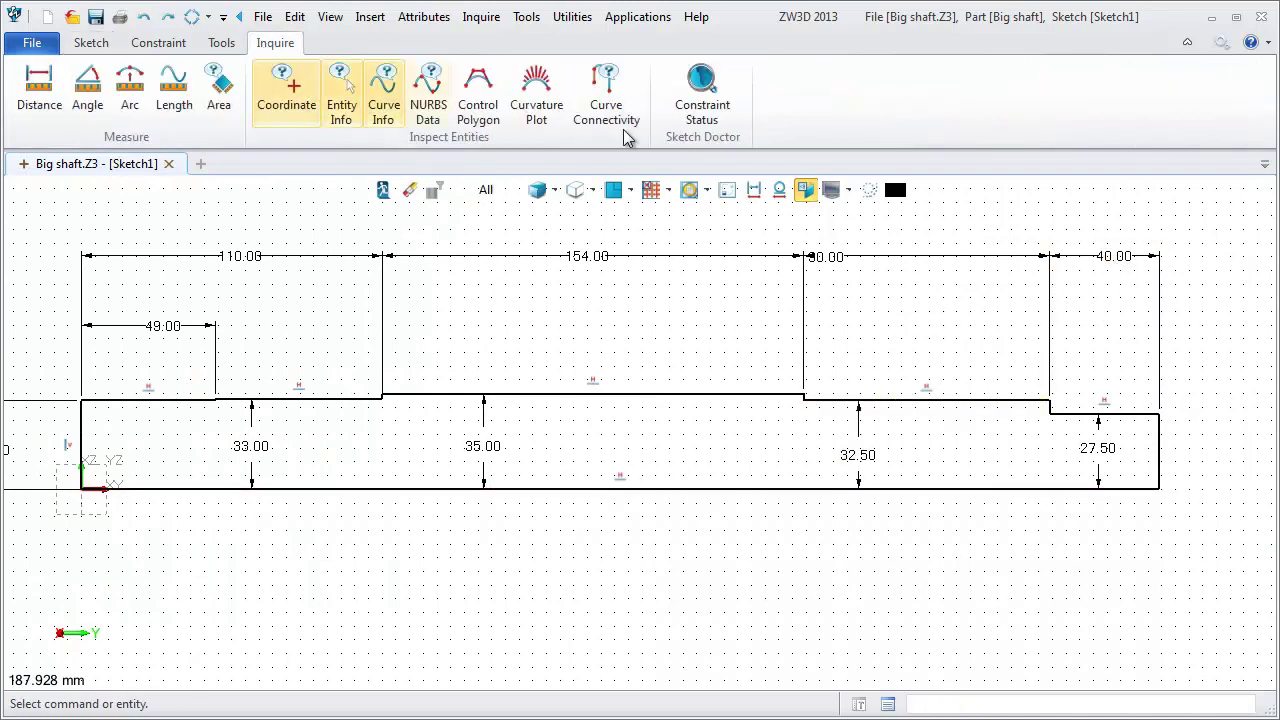
click(706, 74)
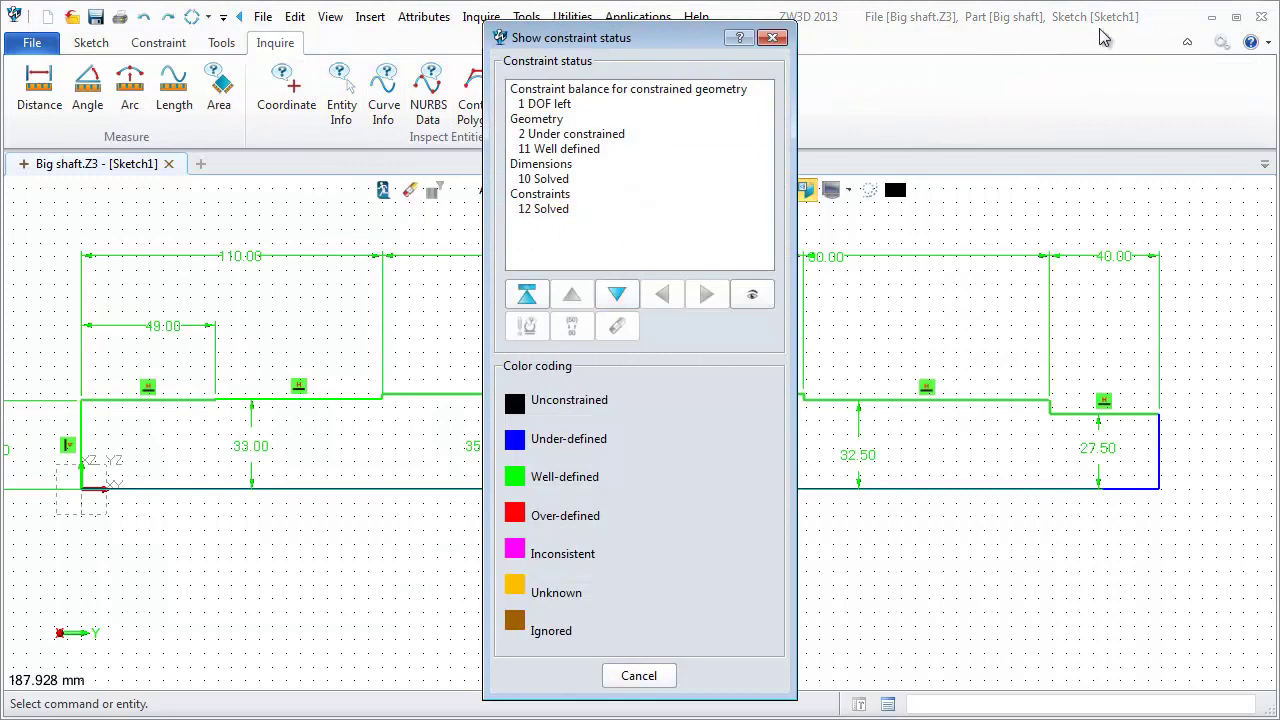
drag(1113, 38, 1136, 40)
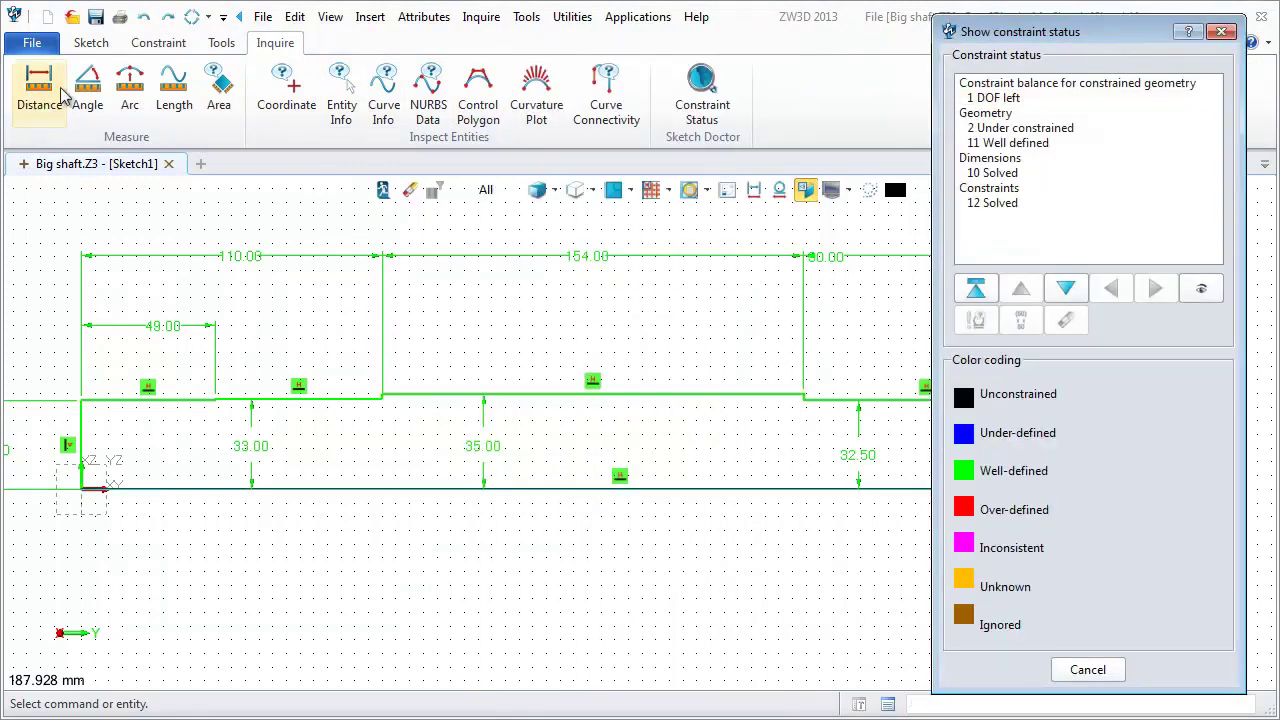
click(158, 42)
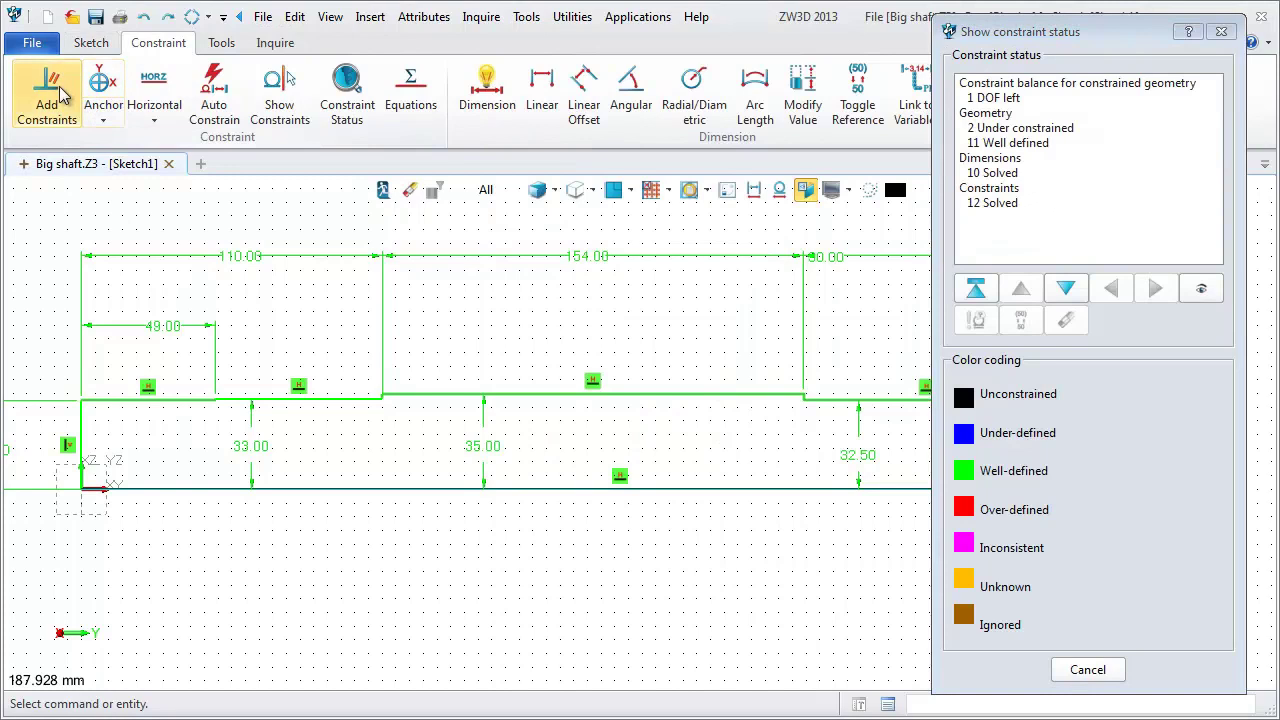
click(62, 95)
click(268, 492)
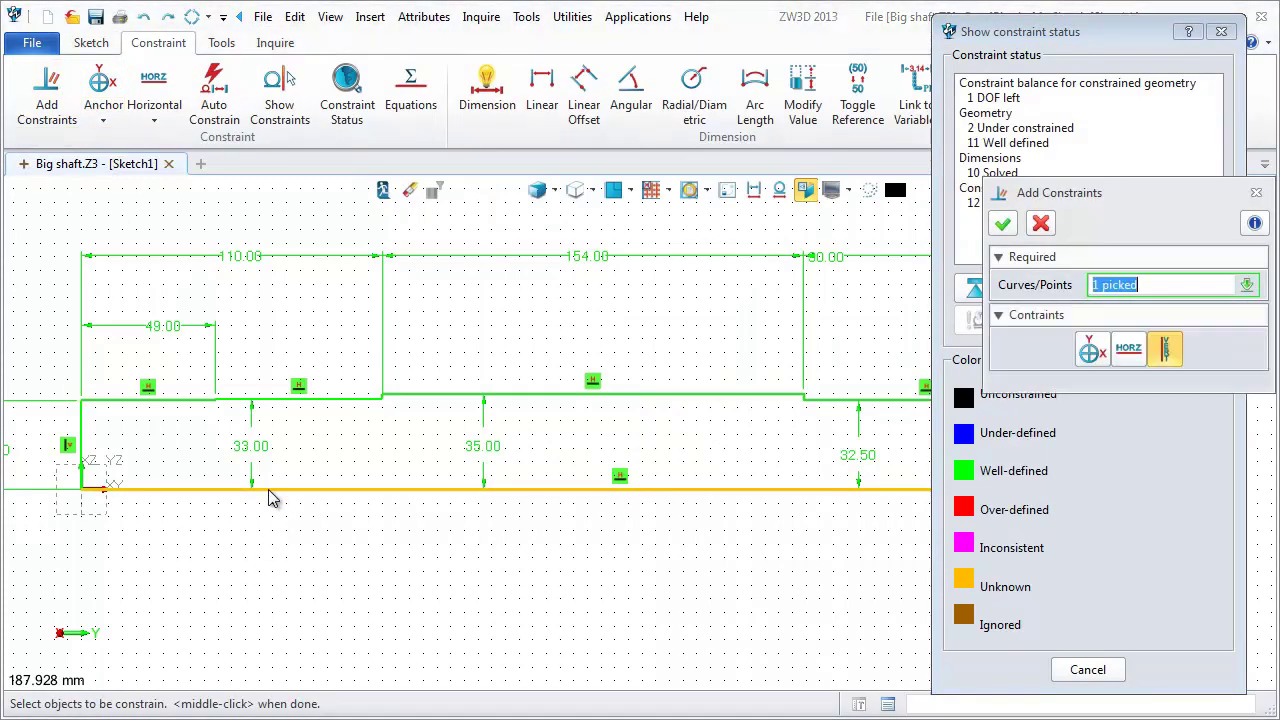
click(110, 507)
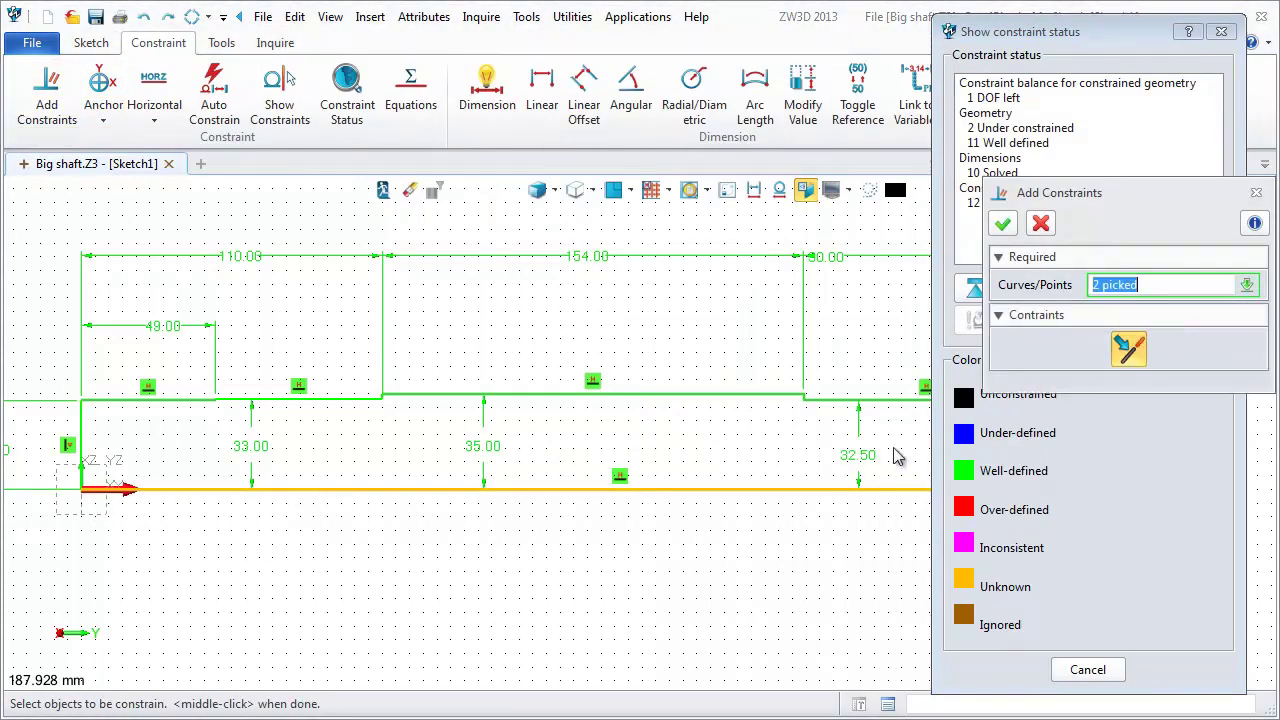
click(1000, 228)
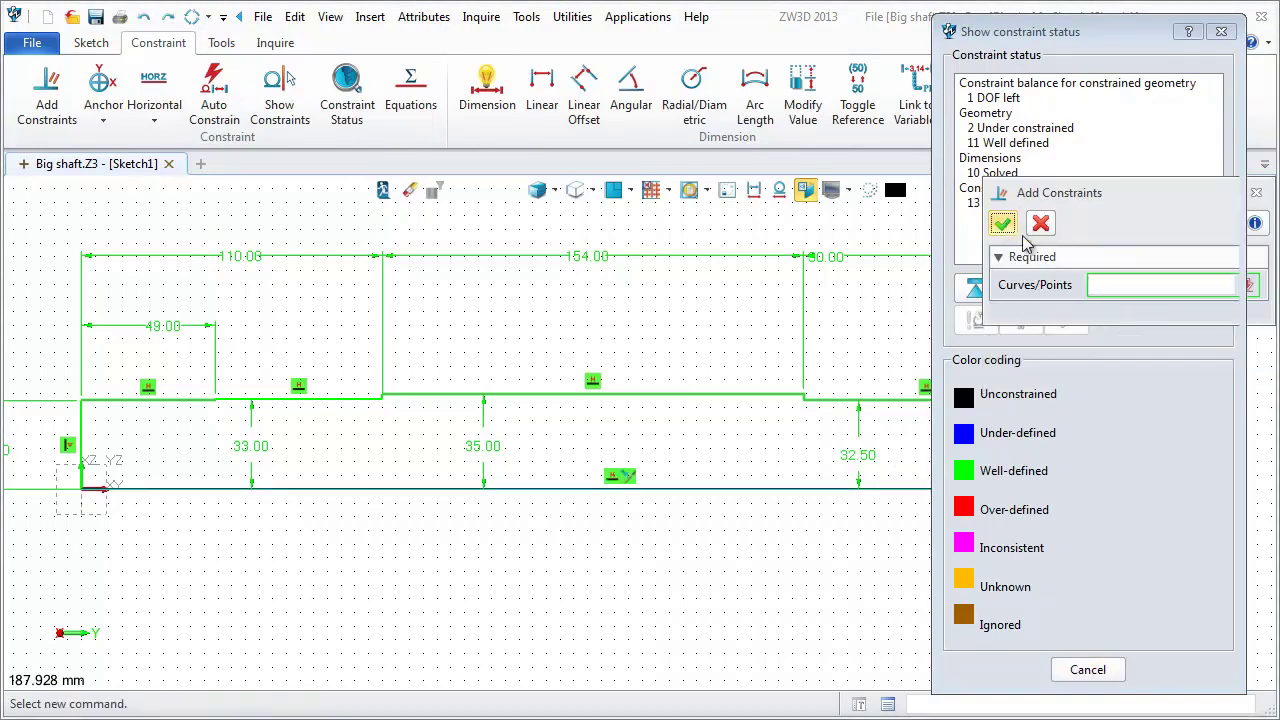
click(1003, 225)
click(1087, 670)
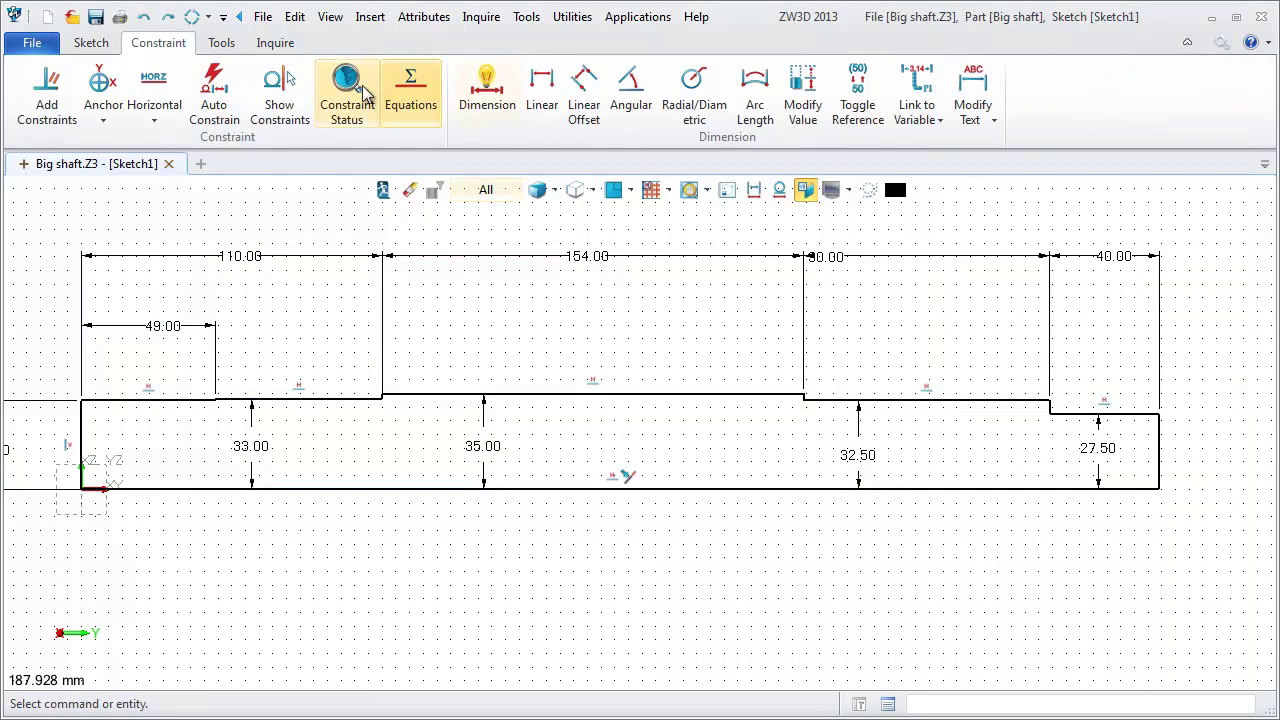
click(347, 95)
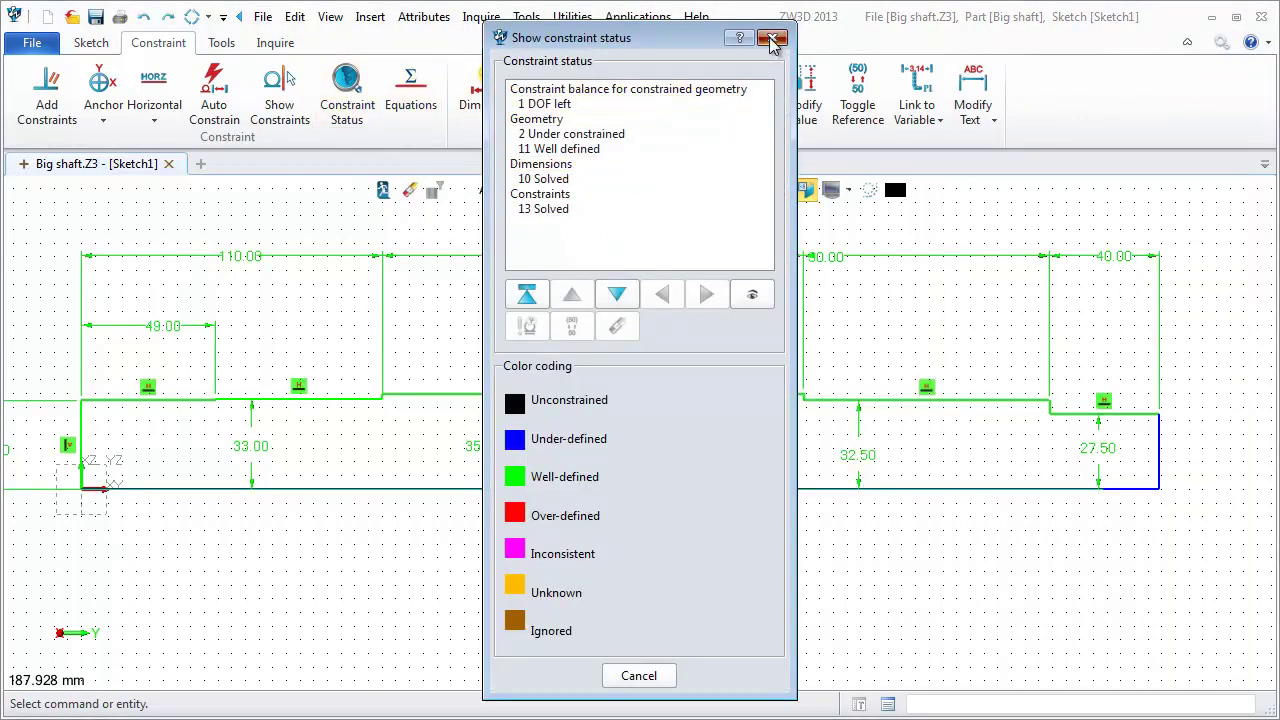
click(772, 37)
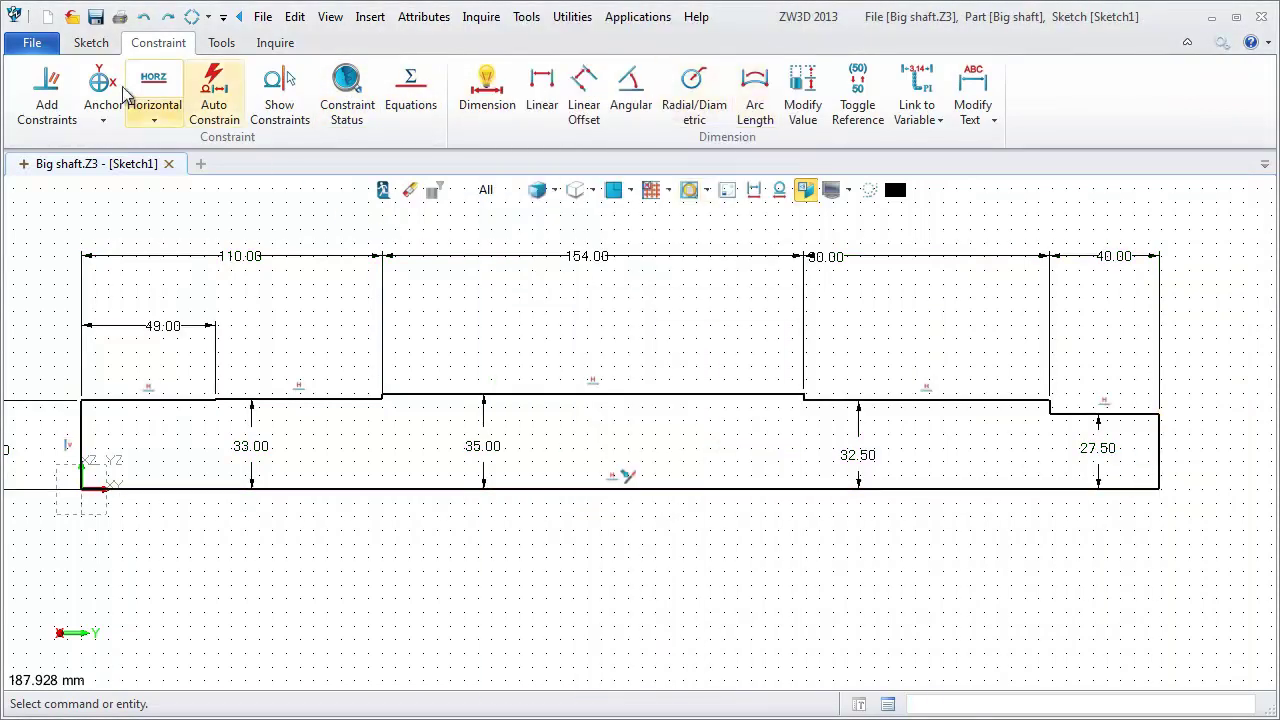
Make the right end line perpendicular to the bottom line and recheck the status.
click(47, 90)
click(1159, 470)
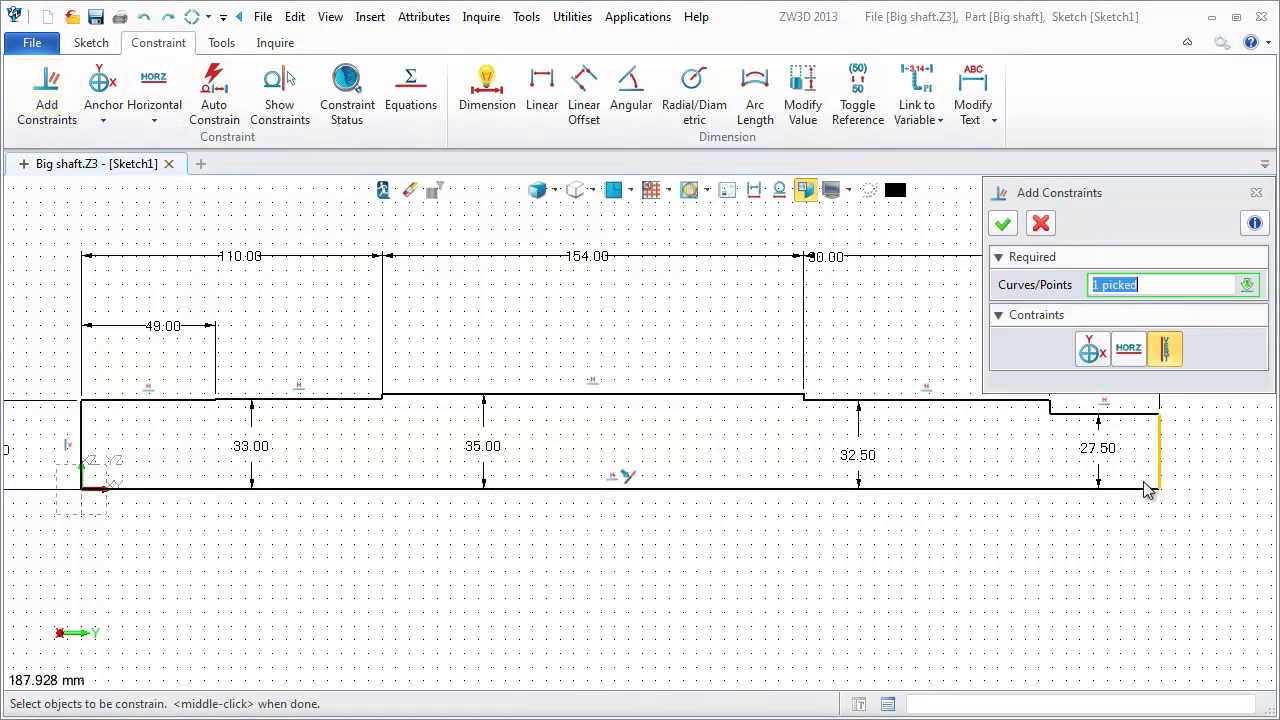
click(1130, 492)
click(1113, 366)
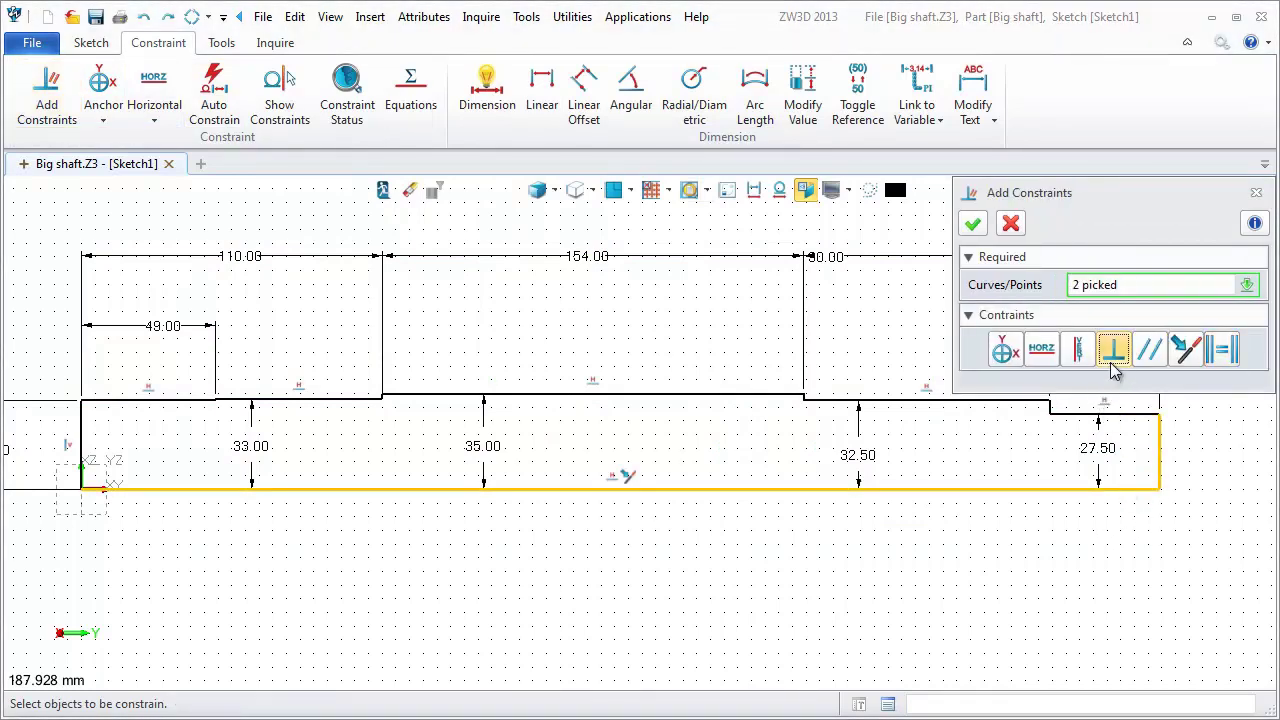
click(973, 224)
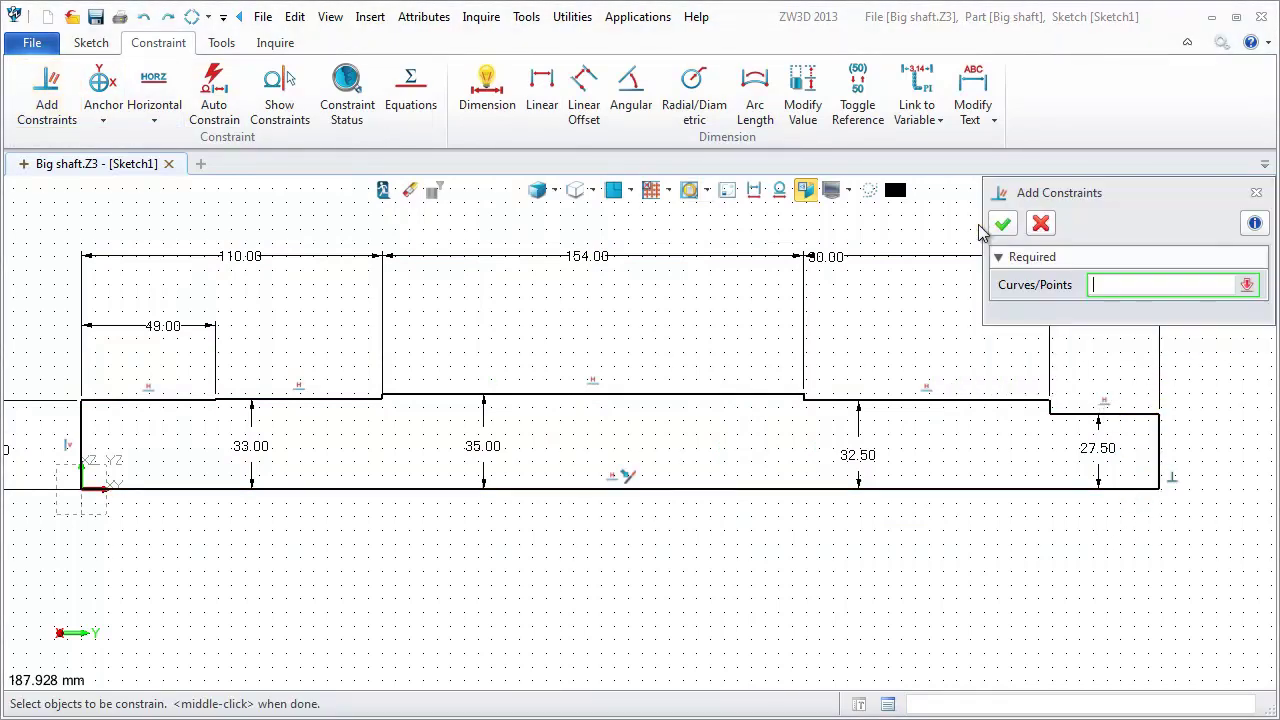
click(1040, 225)
click(347, 85)
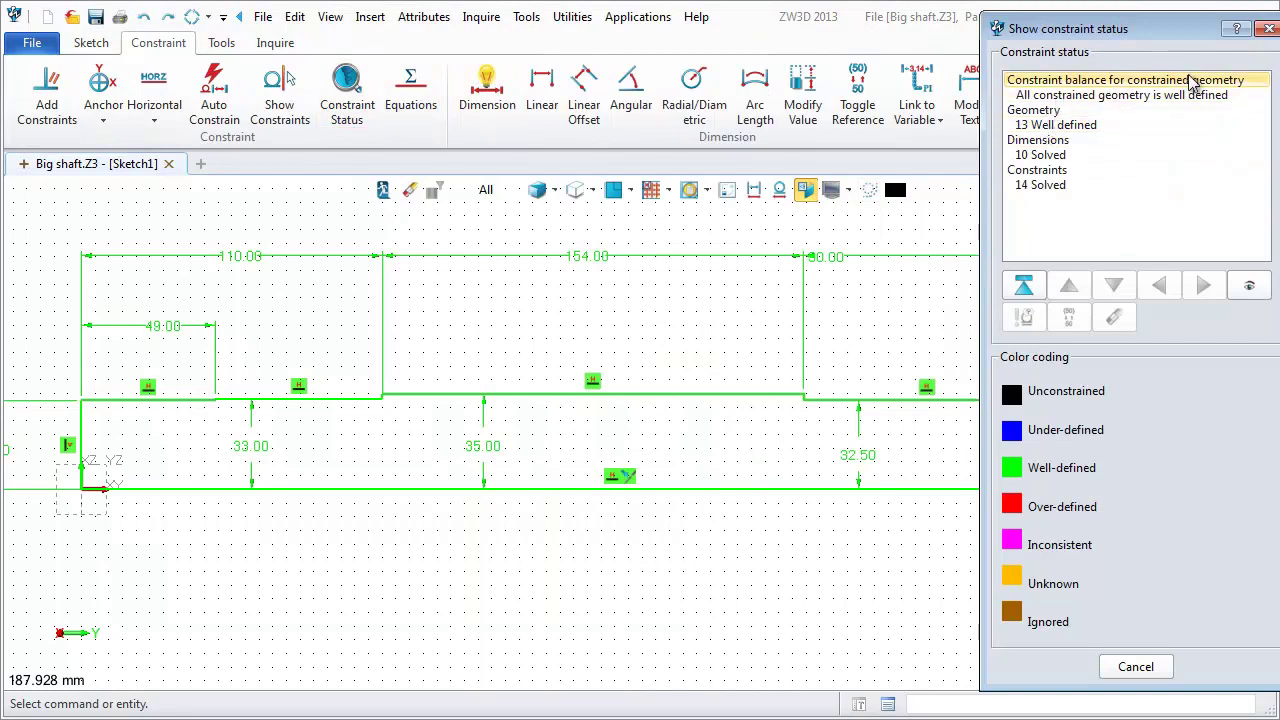
Close the status report and exit the sketch back to the part.
click(1136, 666)
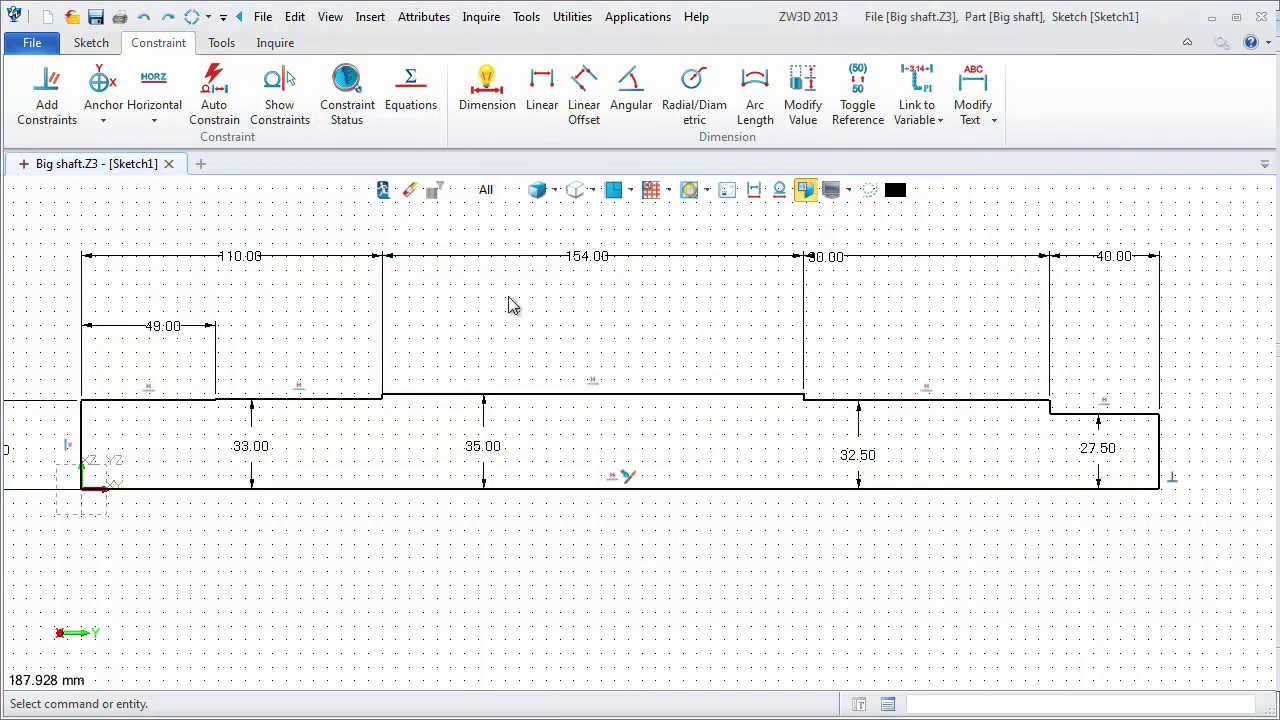
right_click(566, 305)
click(651, 281)
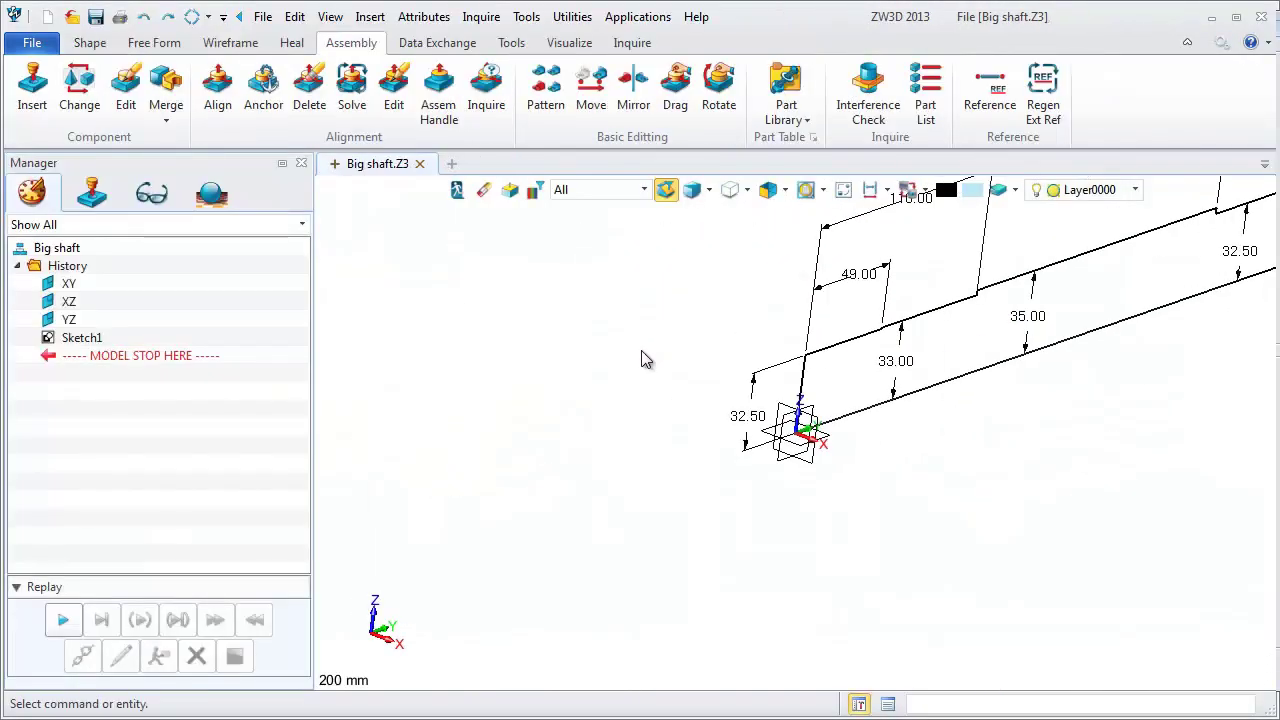
Show the part in isometric view with dimension labels hidden.
click(783, 195)
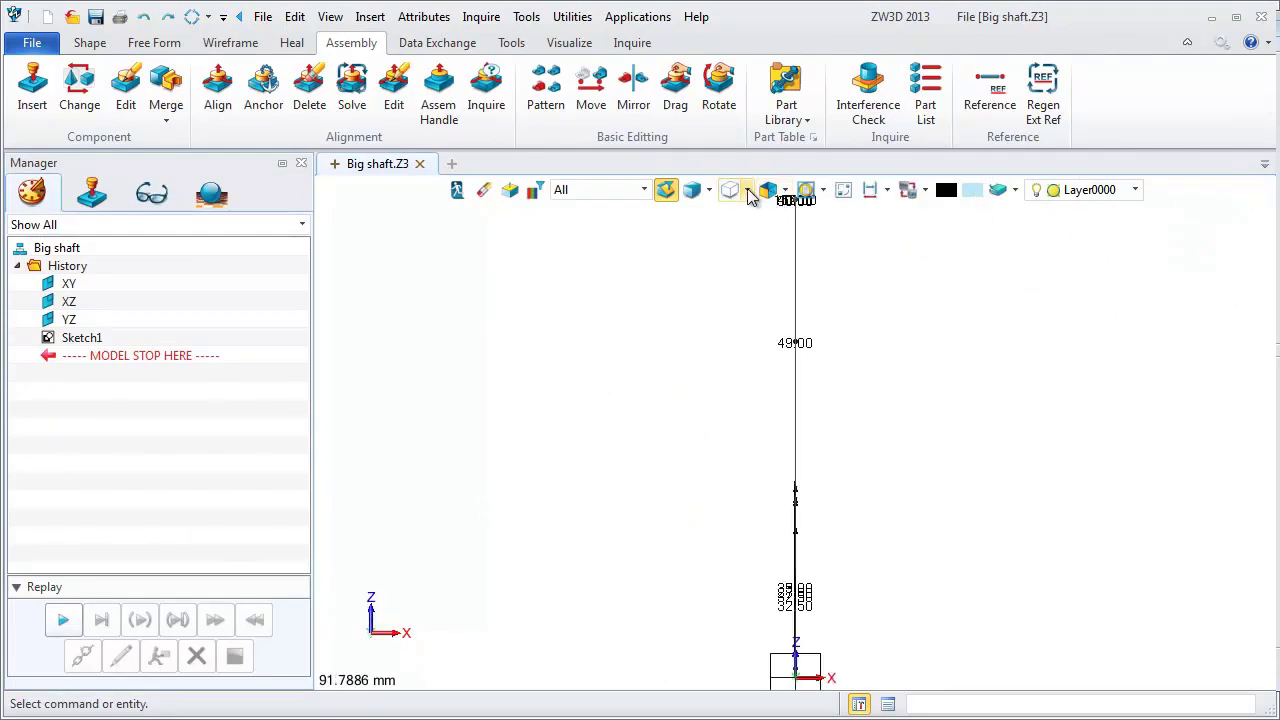
click(786, 192)
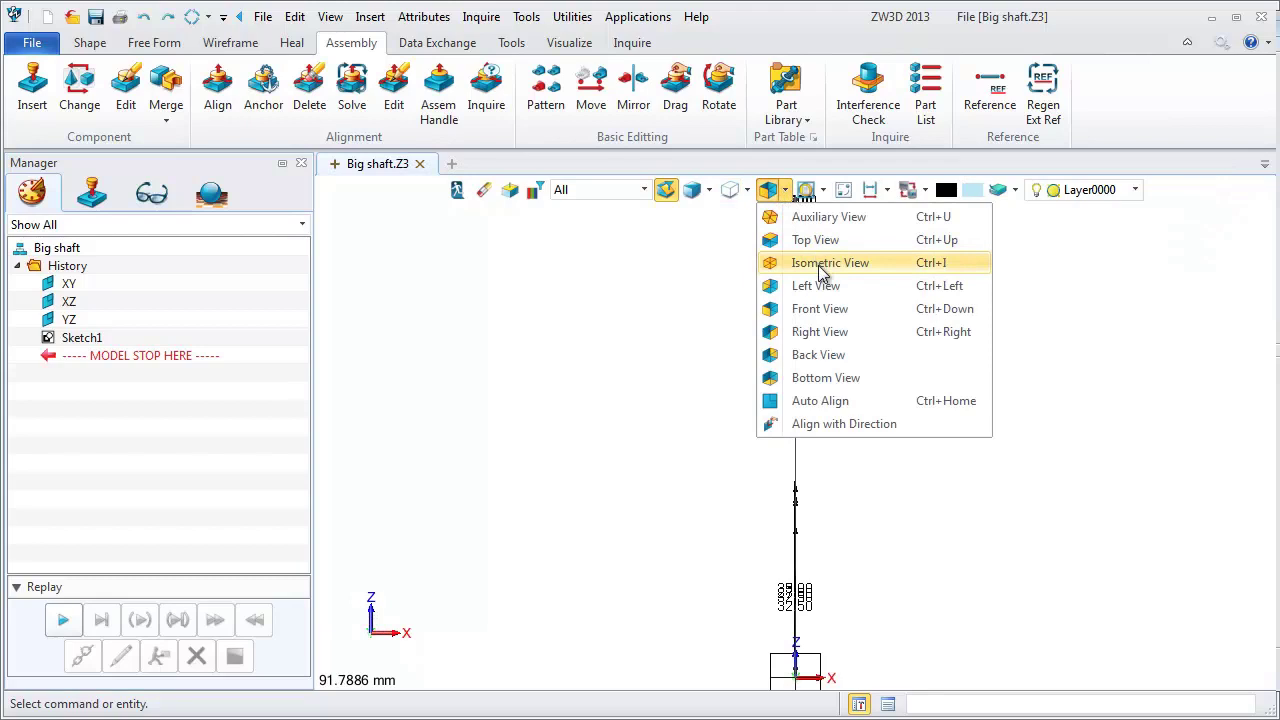
click(822, 263)
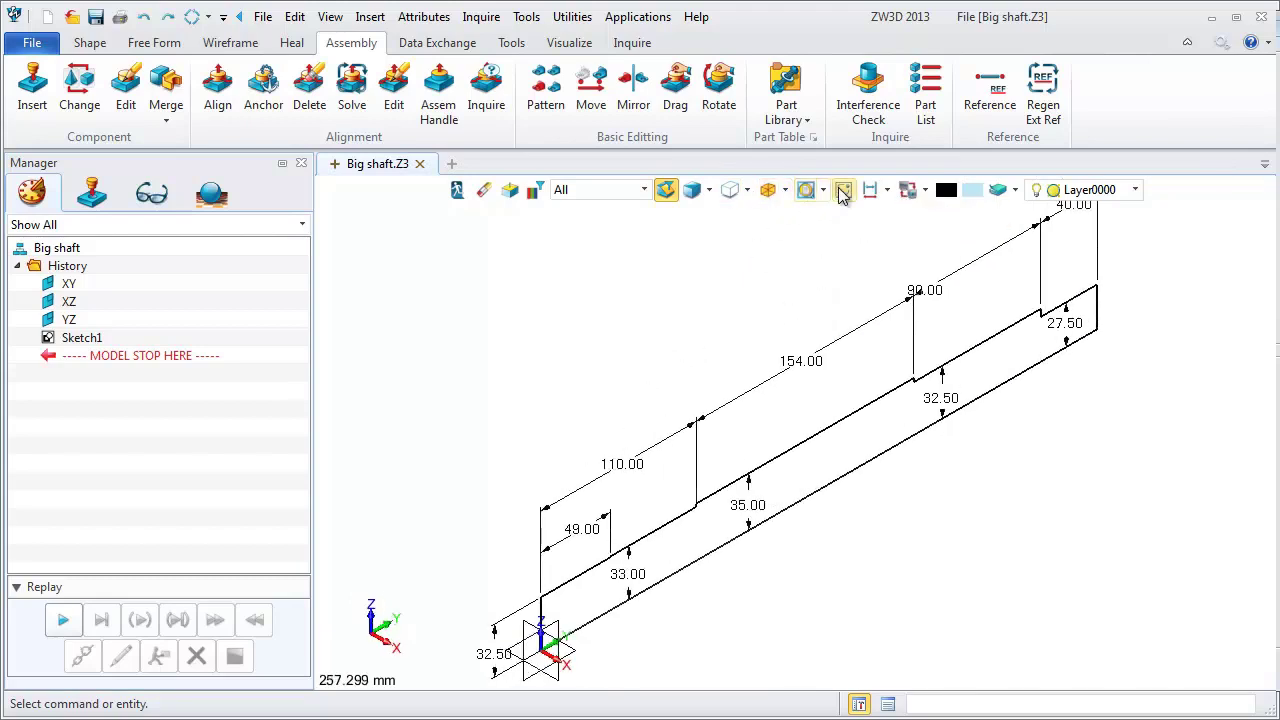
click(870, 191)
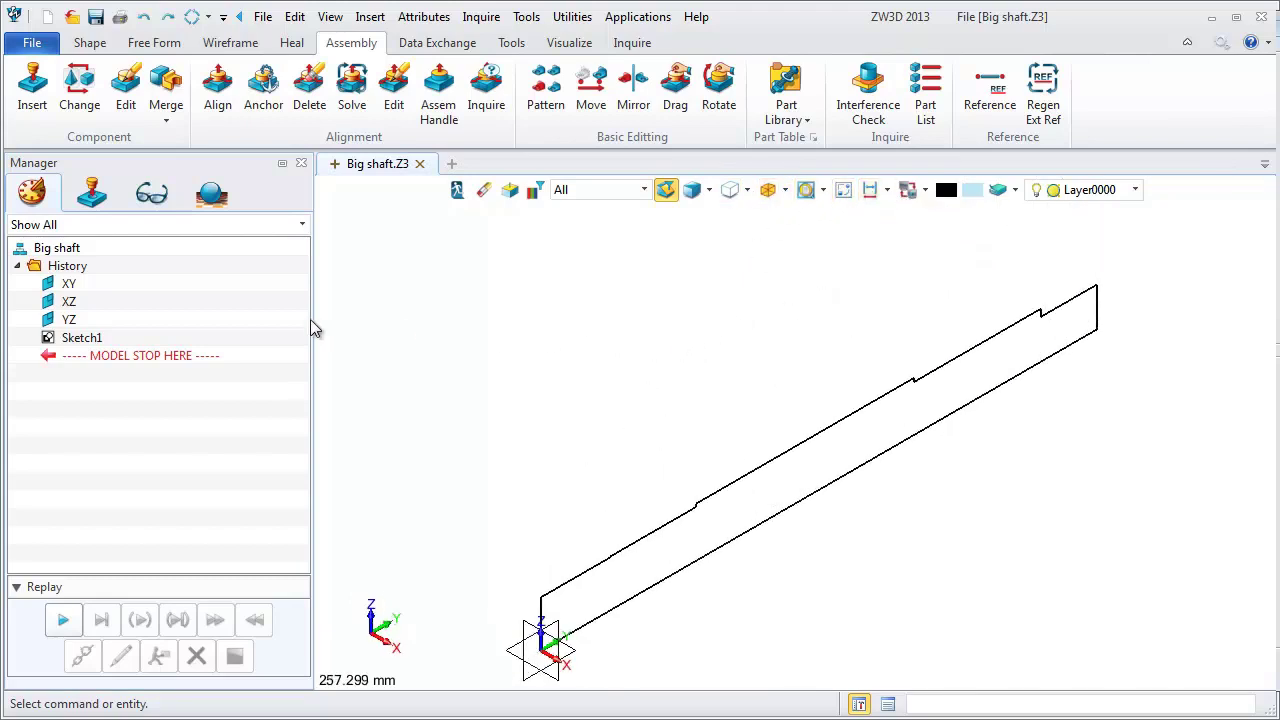
click(90, 42)
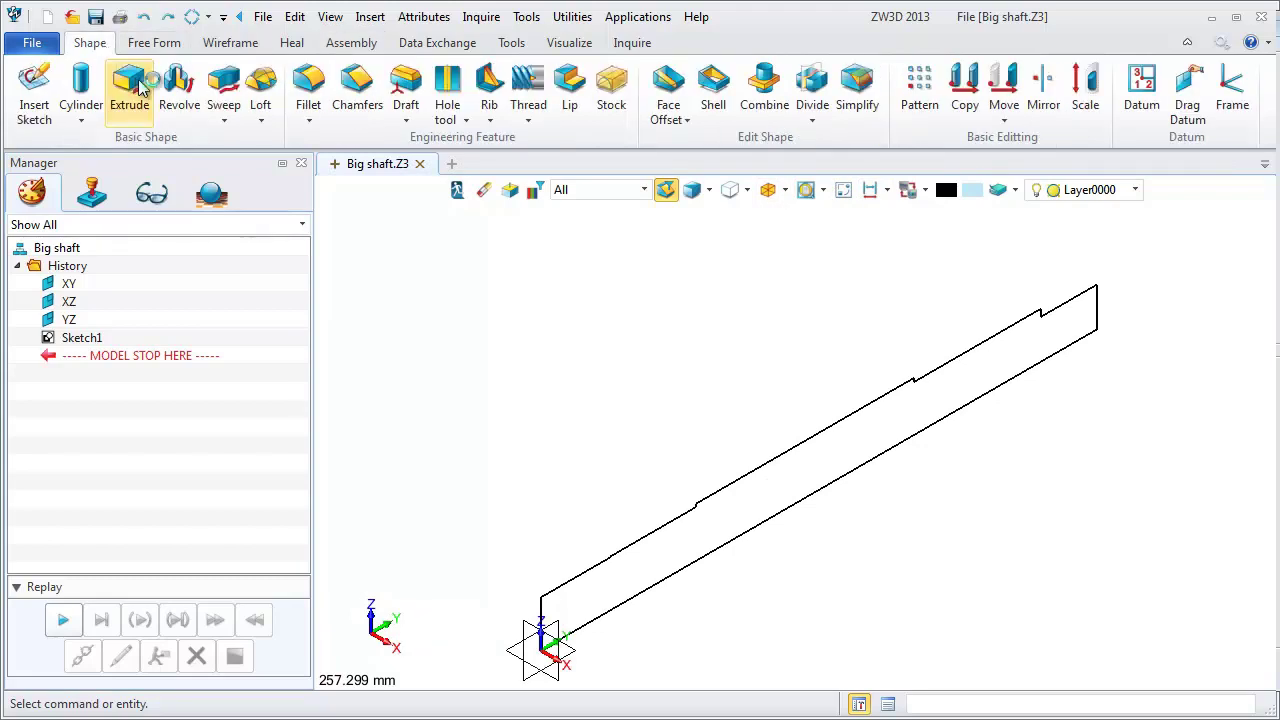
click(179, 88)
middle_click(638, 566)
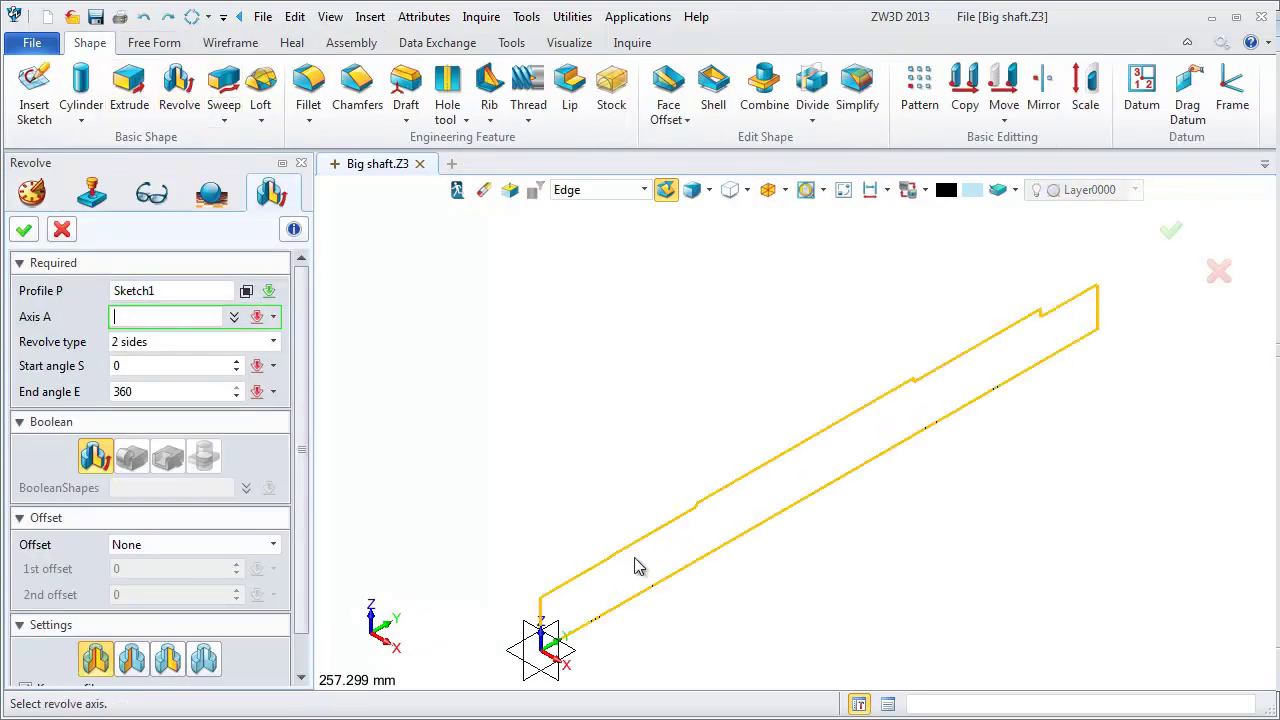
click(562, 645)
middle_click(562, 648)
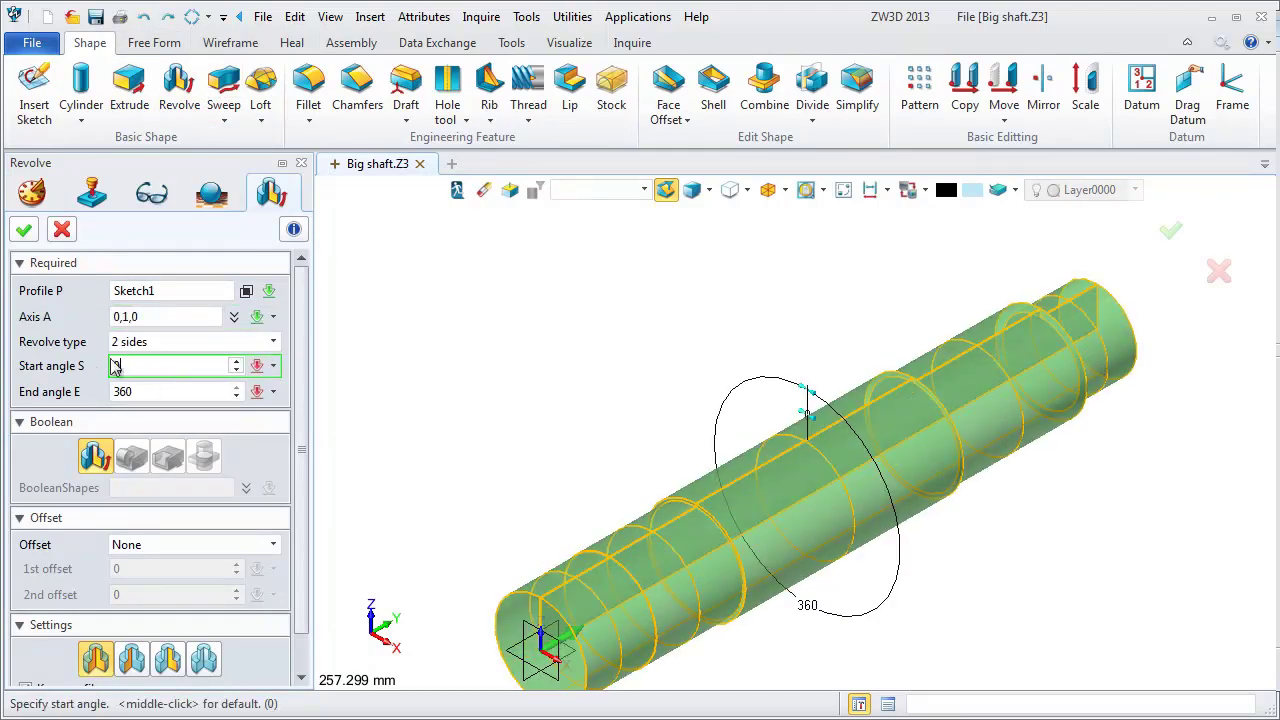
click(24, 232)
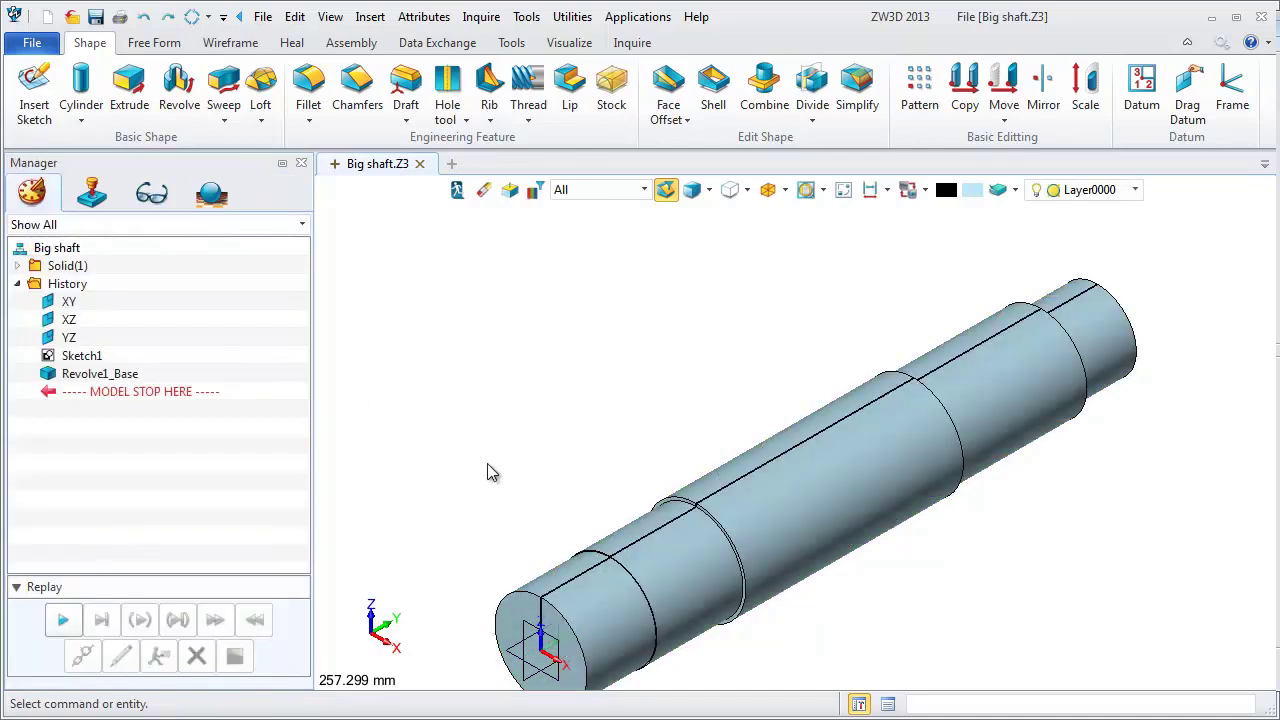
right_click(95, 373)
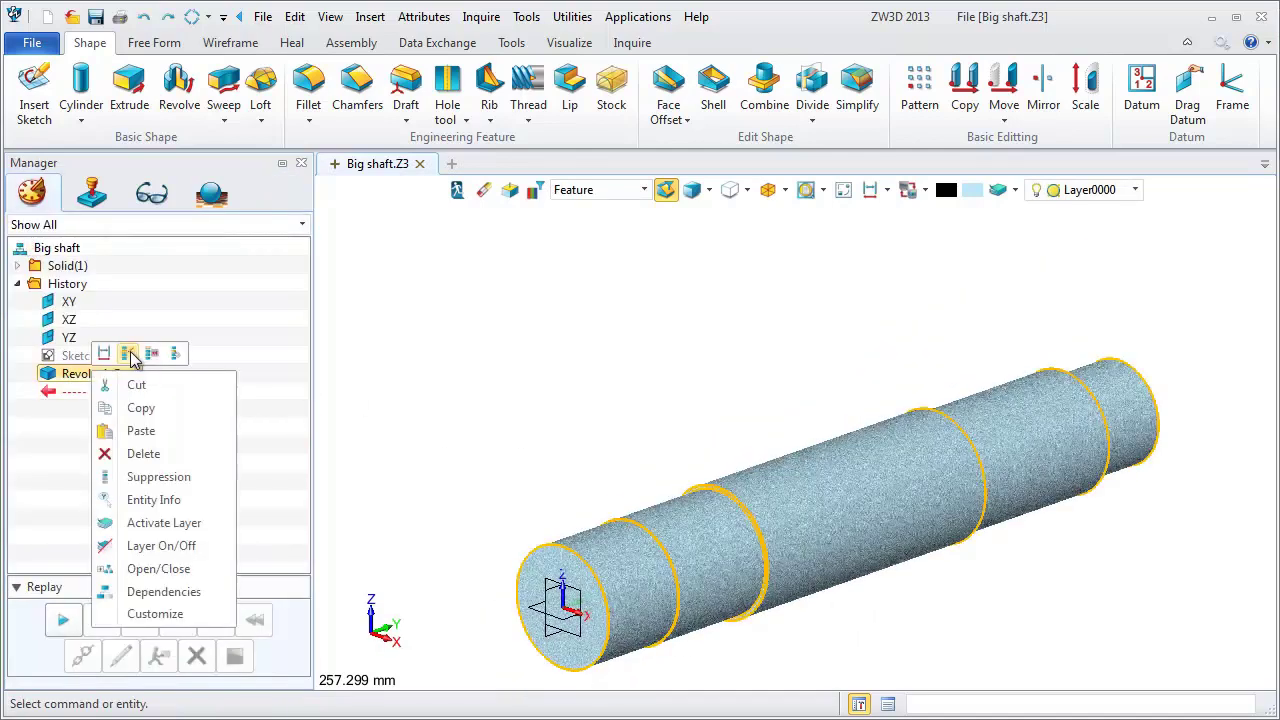
click(130, 355)
scroll(277, 652, down, 1)
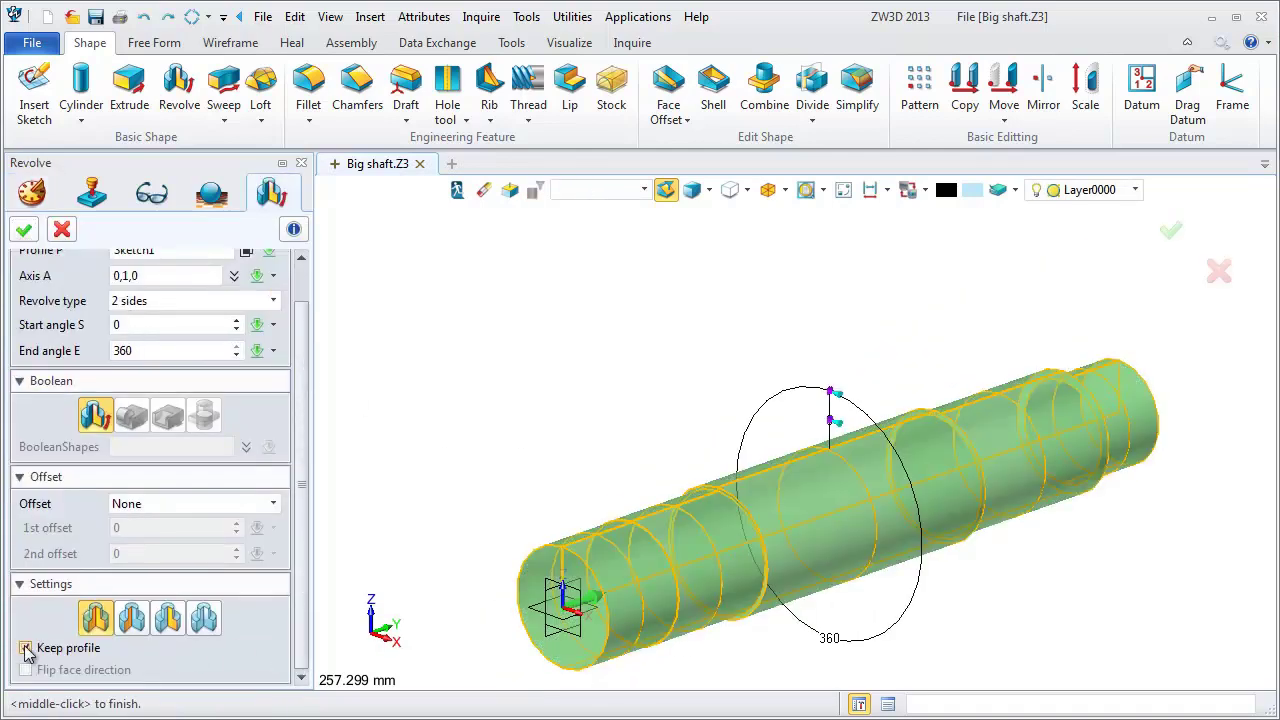
Create datum Plane1 offset 27.5 from the XY plane.
click(24, 230)
right_click(402, 366)
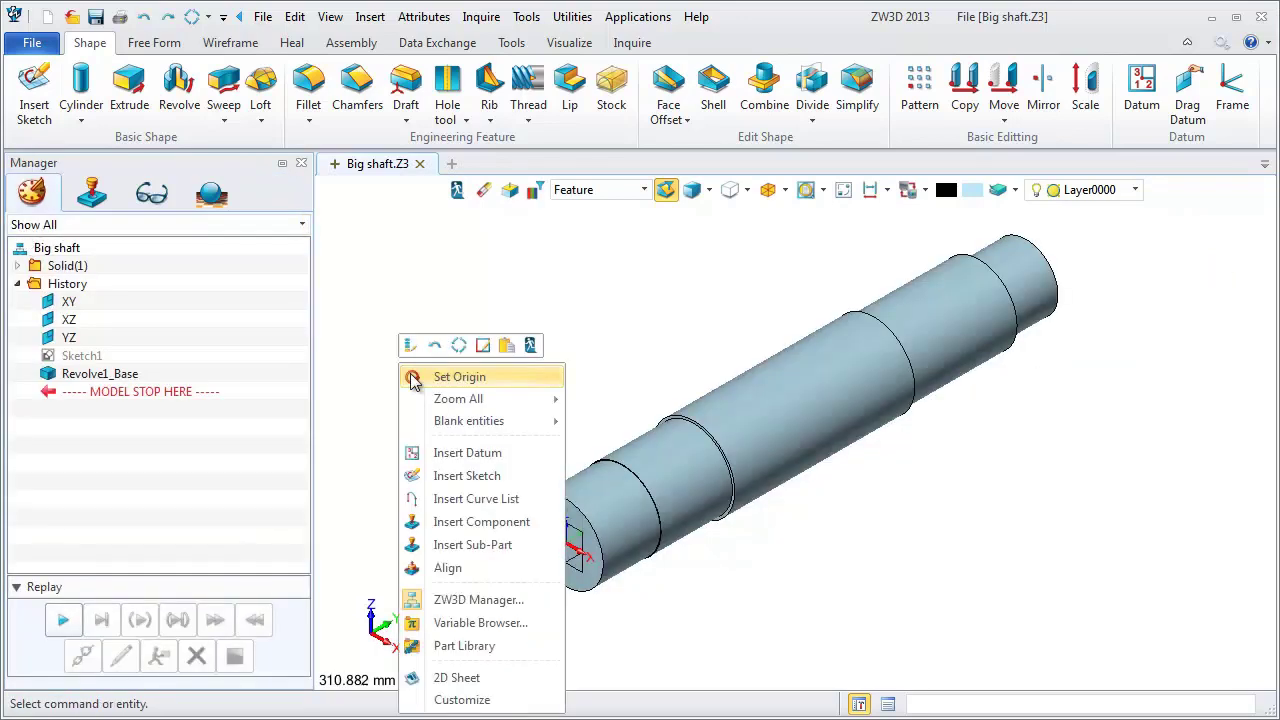
click(466, 455)
click(540, 555)
text(27.5)
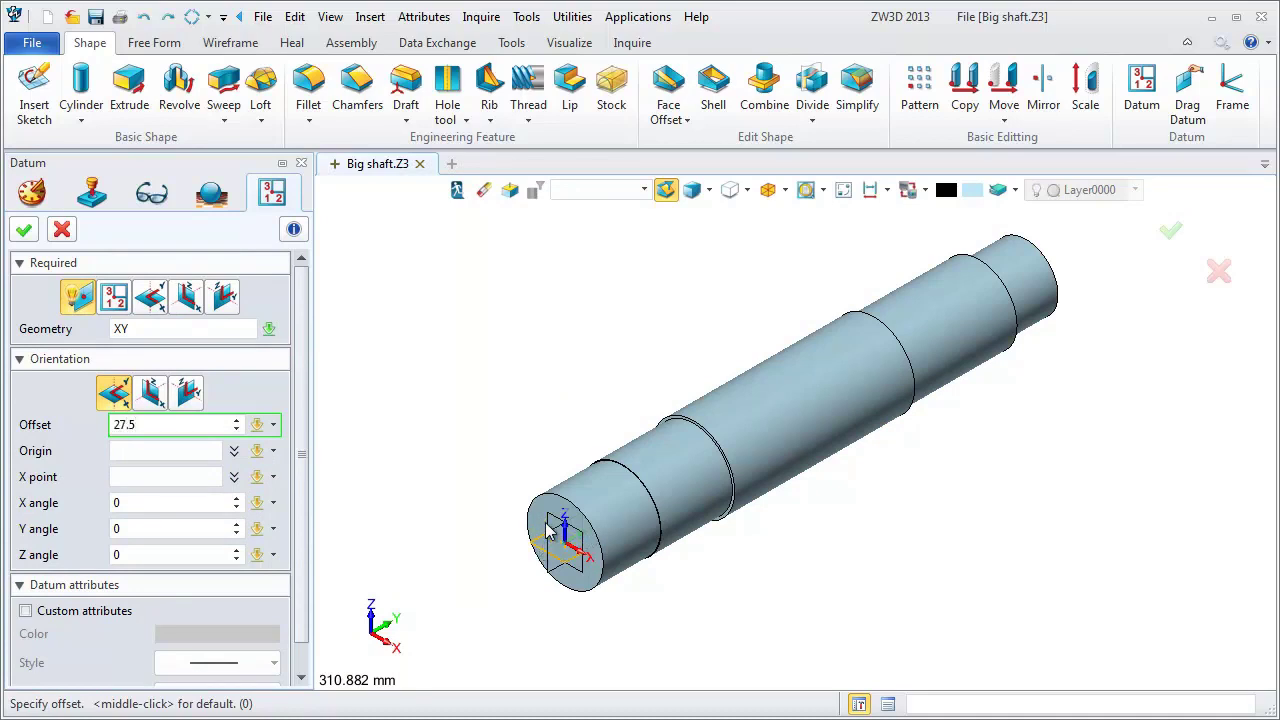
key(Return)
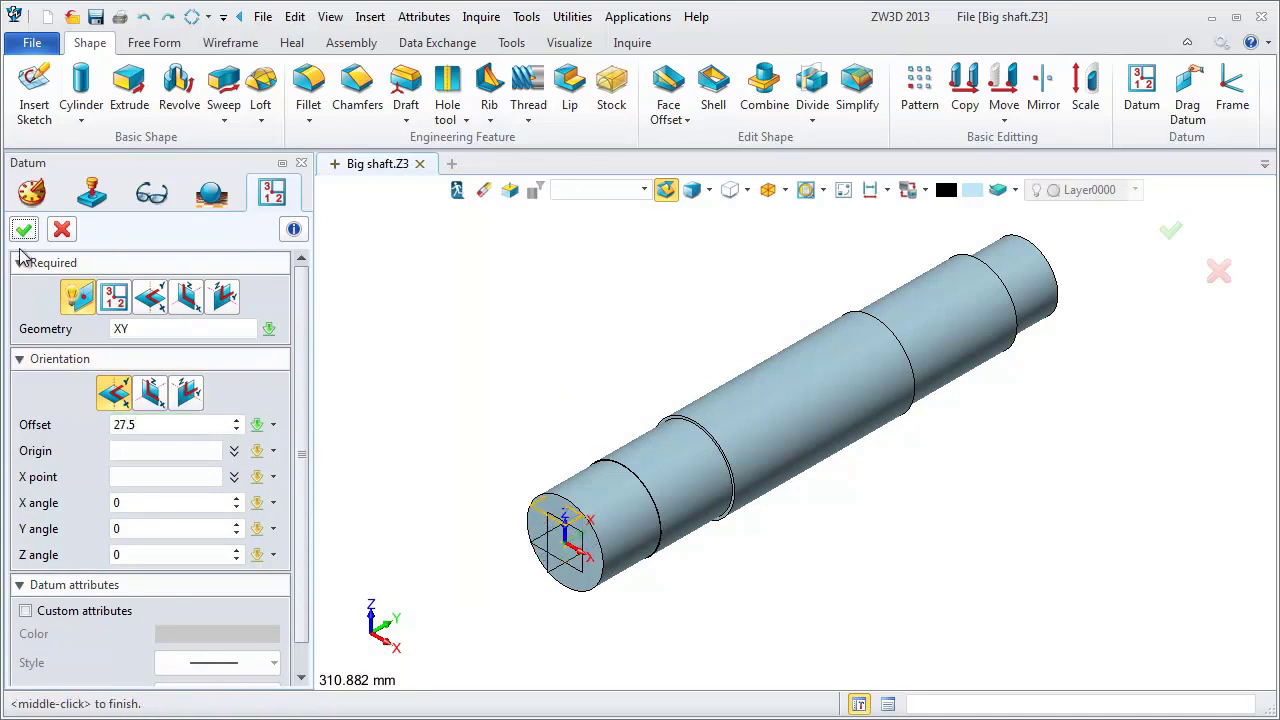
click(24, 229)
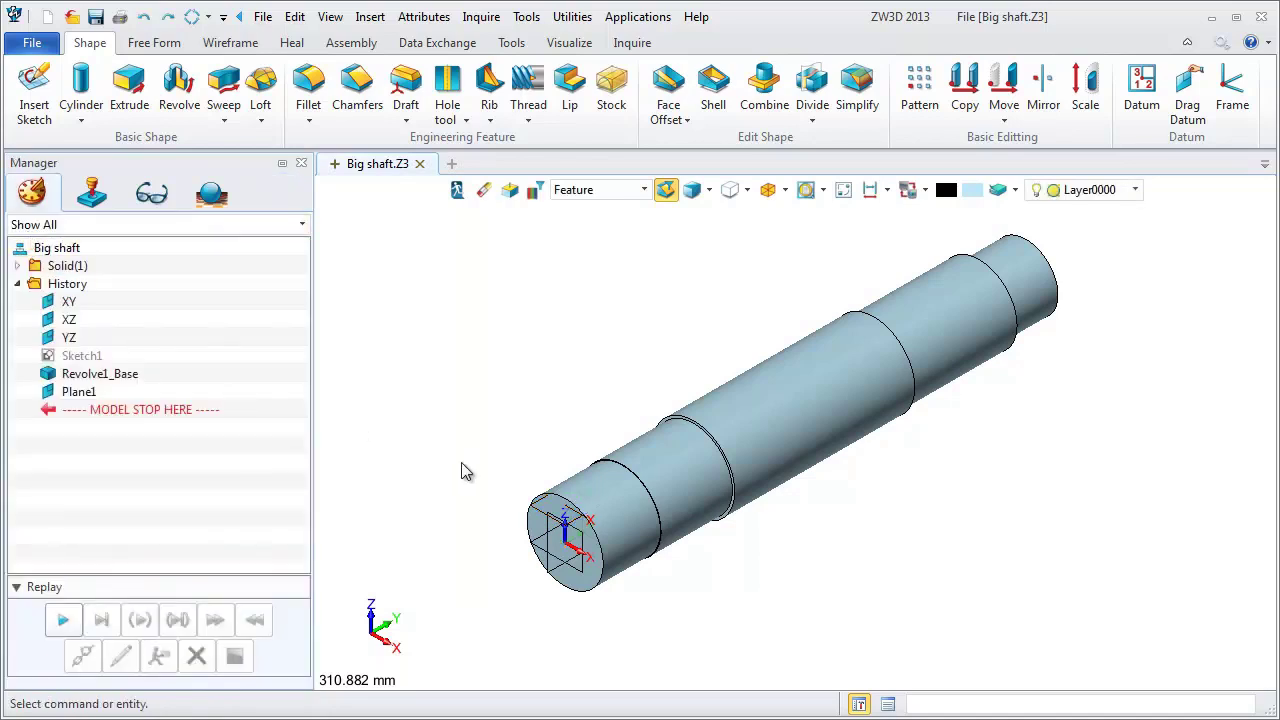
Create a second datum, Plane2, offset 22.5 from the XY plane.
middle_click(461, 492)
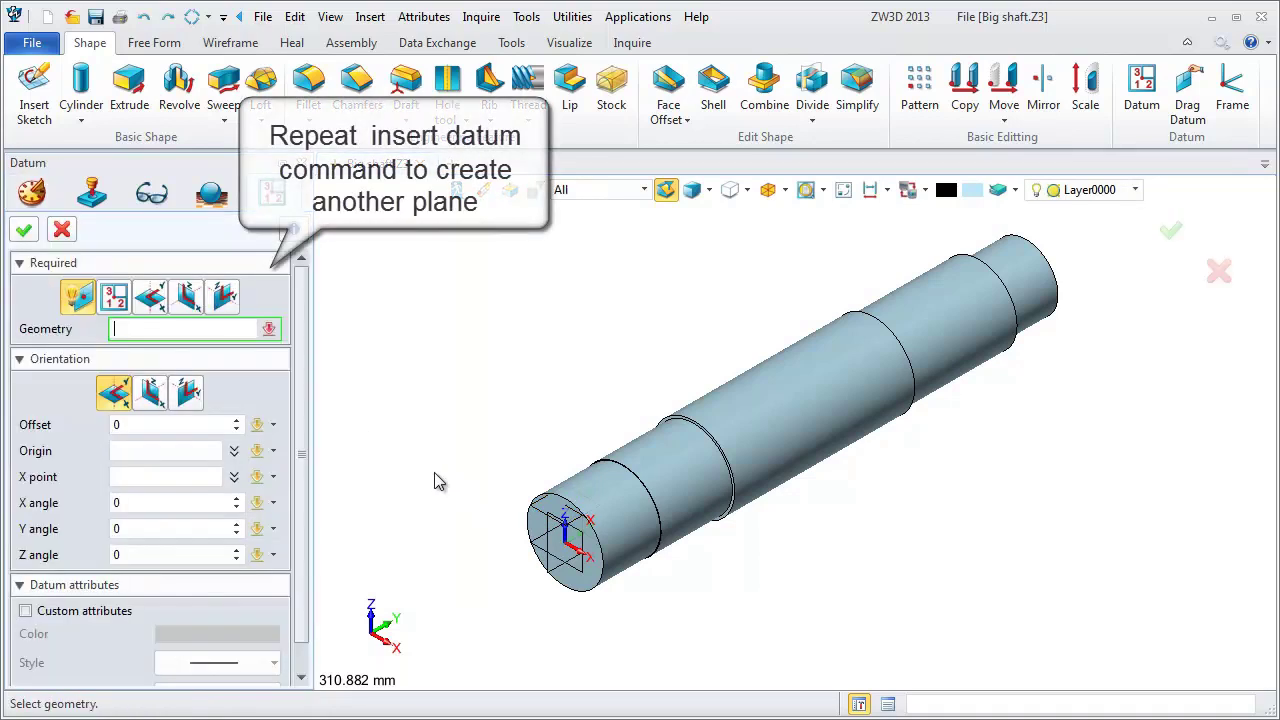
middle_click(537, 556)
text(2)
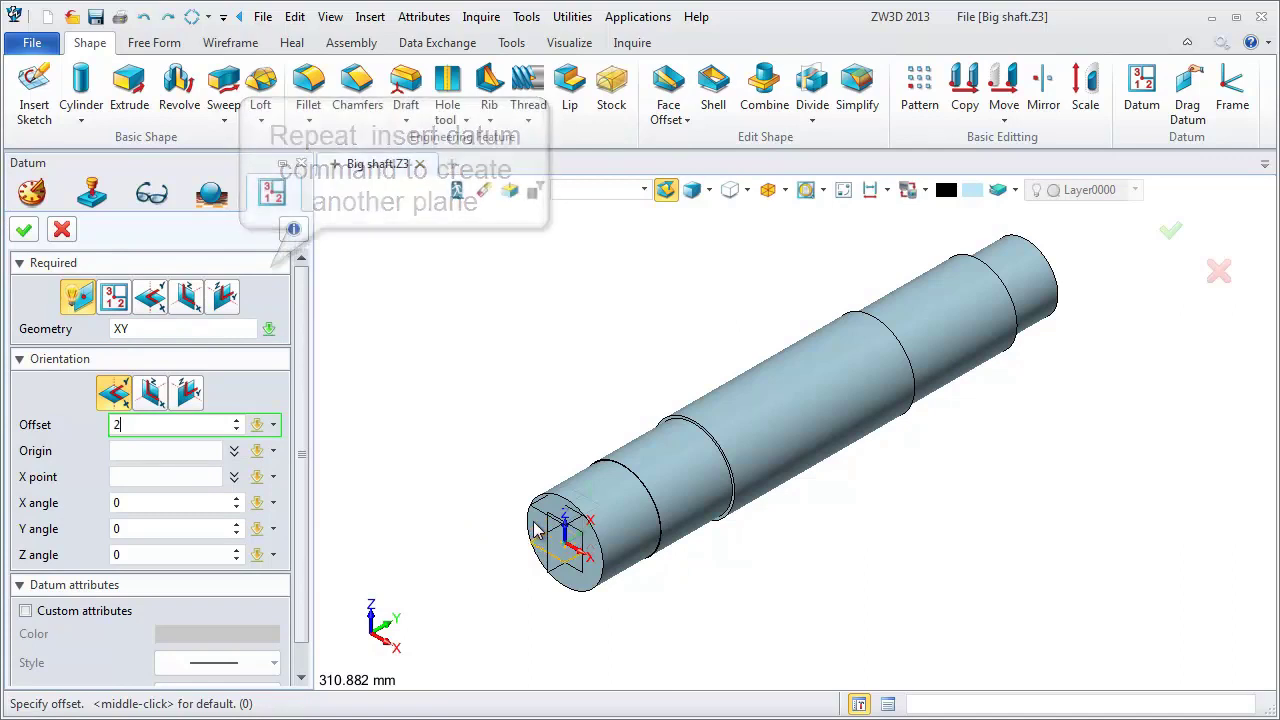
text(2.5)
key(Return)
middle_click(483, 378)
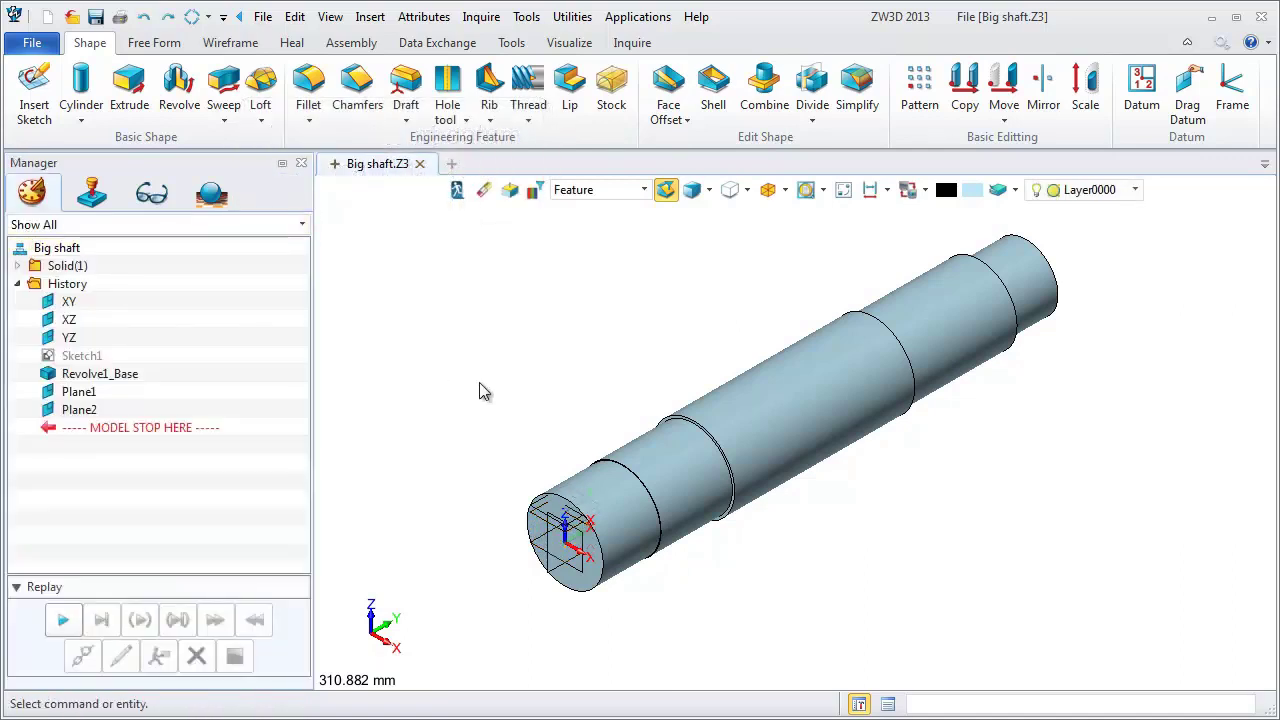
Start a new sketch on Plane1.
scroll(443, 504, up, 3)
right_click(445, 335)
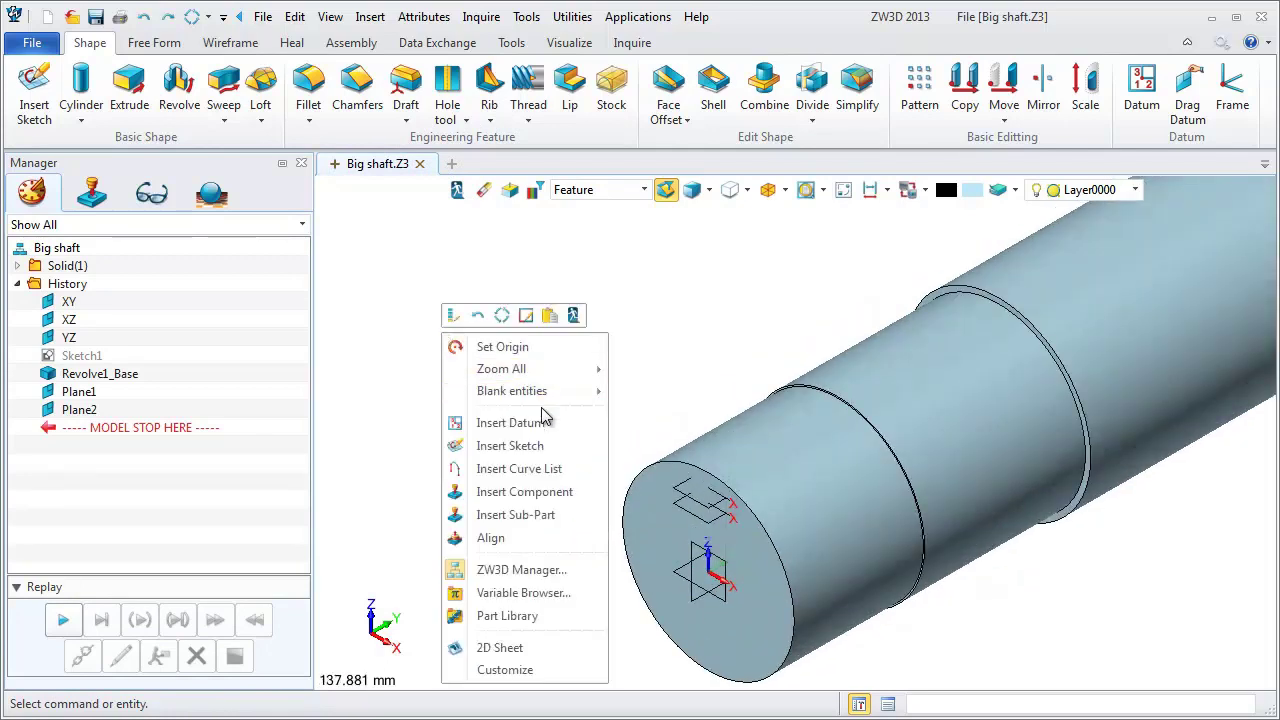
click(535, 446)
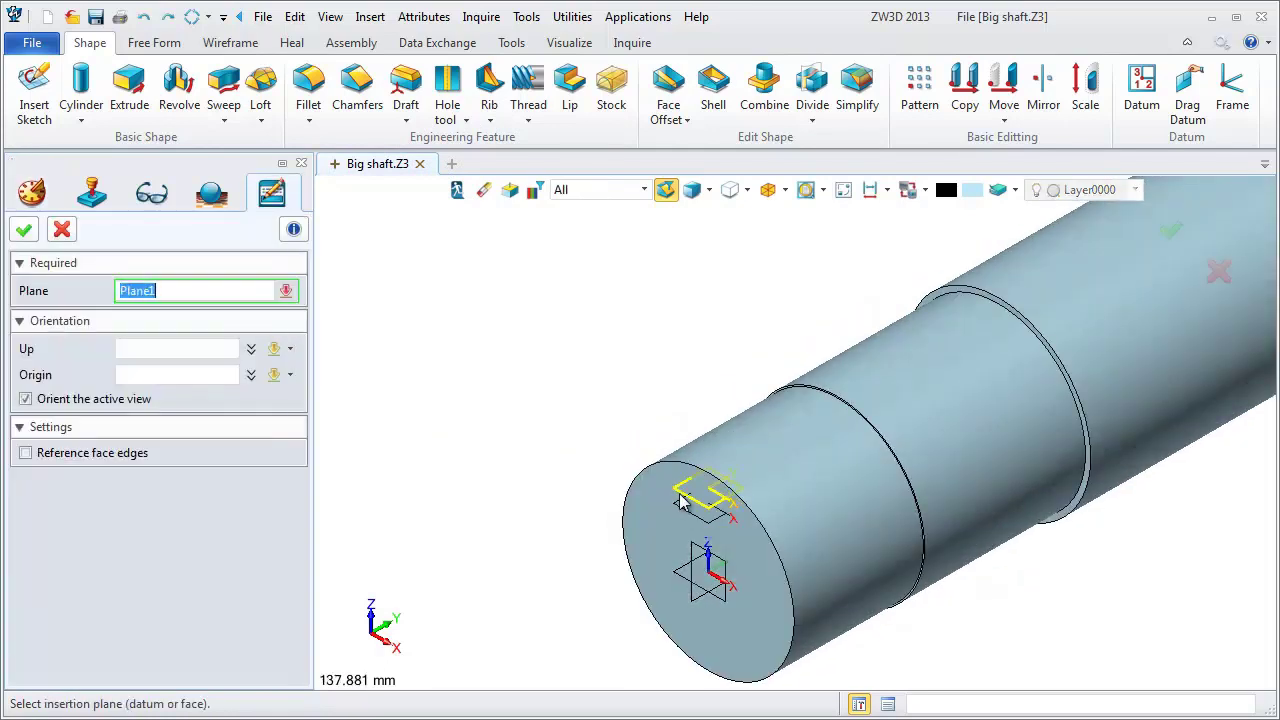
click(680, 503)
middle_click(561, 430)
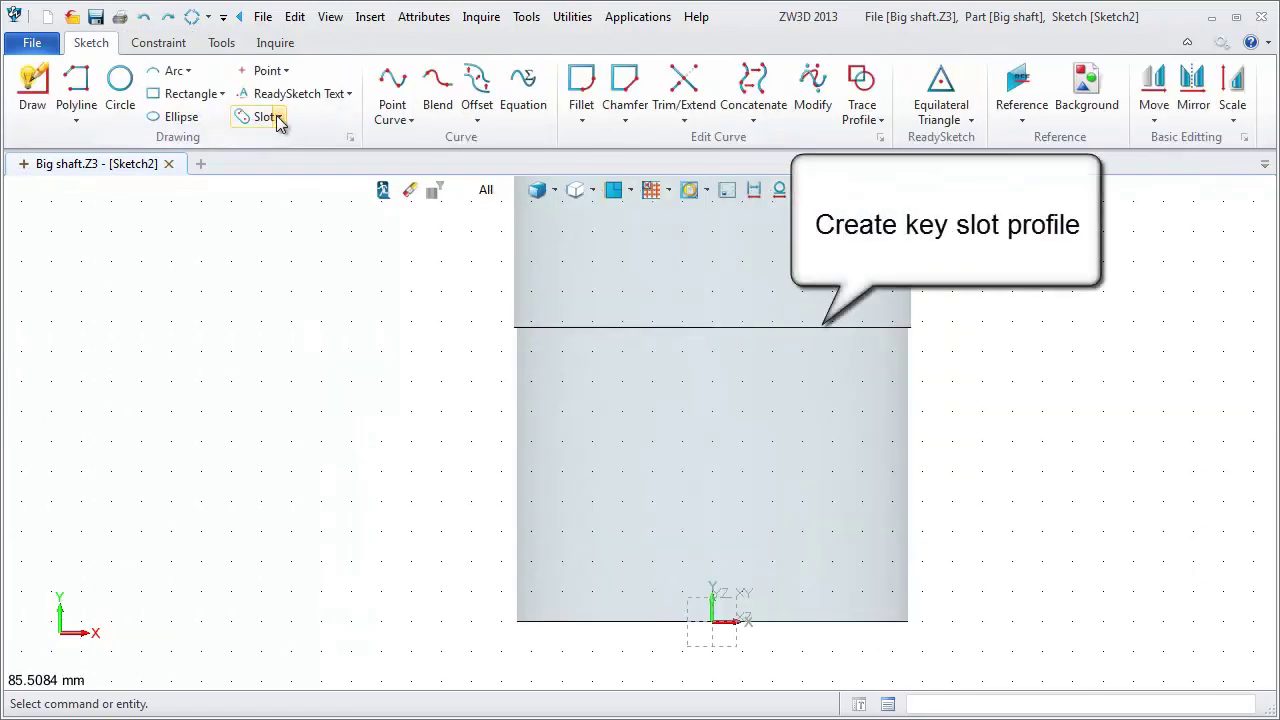
Draw a vertical slot with radius 7 above the origin.
click(279, 117)
click(288, 155)
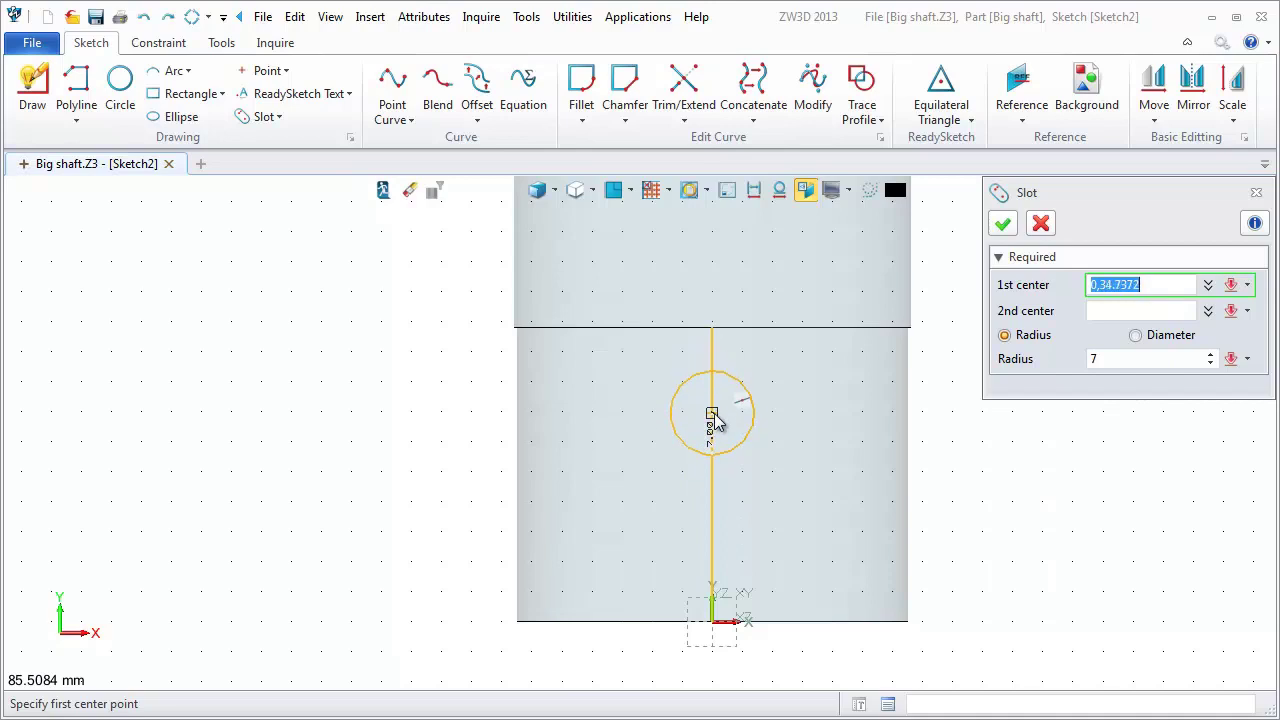
click(712, 556)
click(713, 396)
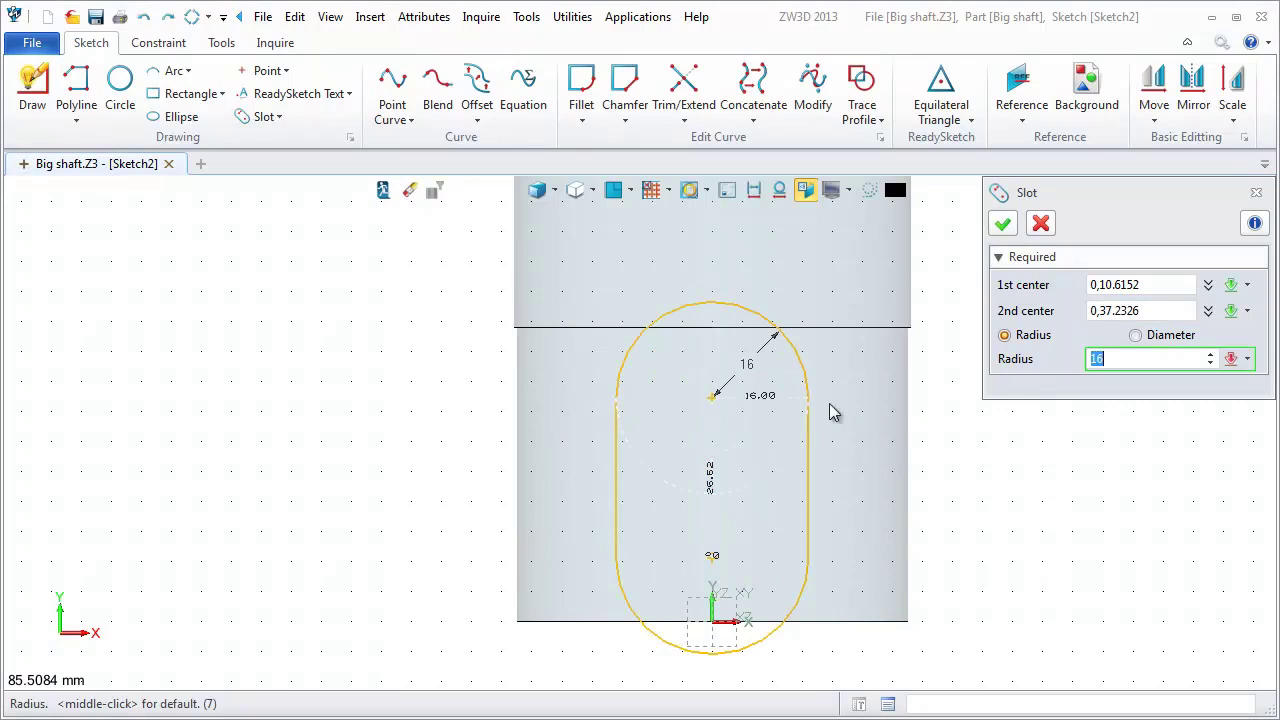
text(6)
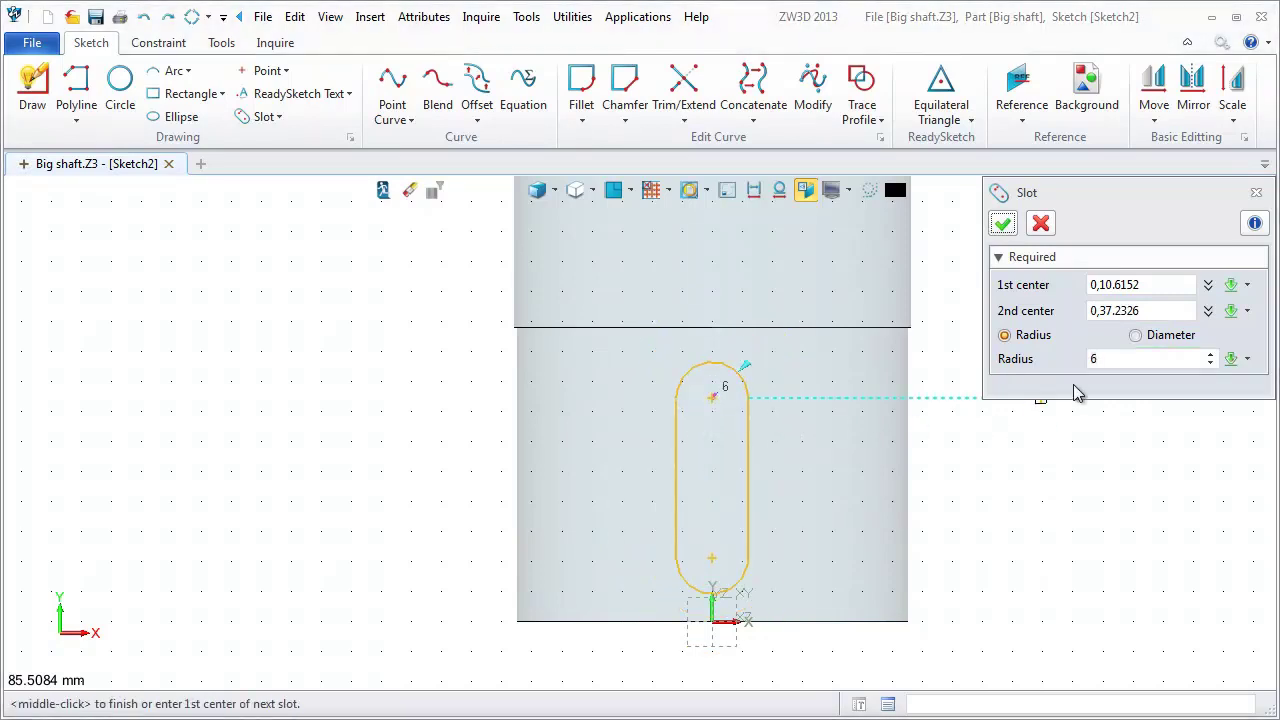
click(1119, 360)
text(7)
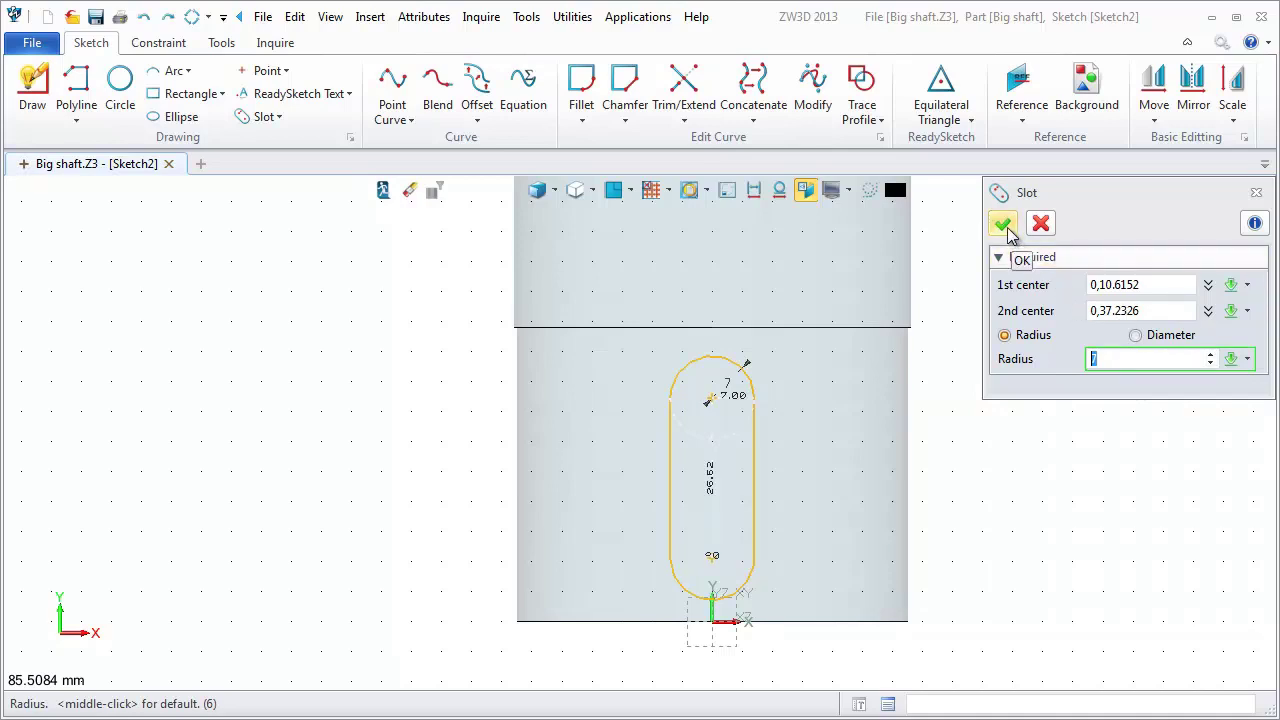
click(1004, 224)
Dimension the slot's arc centres 22 apart vertically, then hide dimensions and constraints.
click(541, 95)
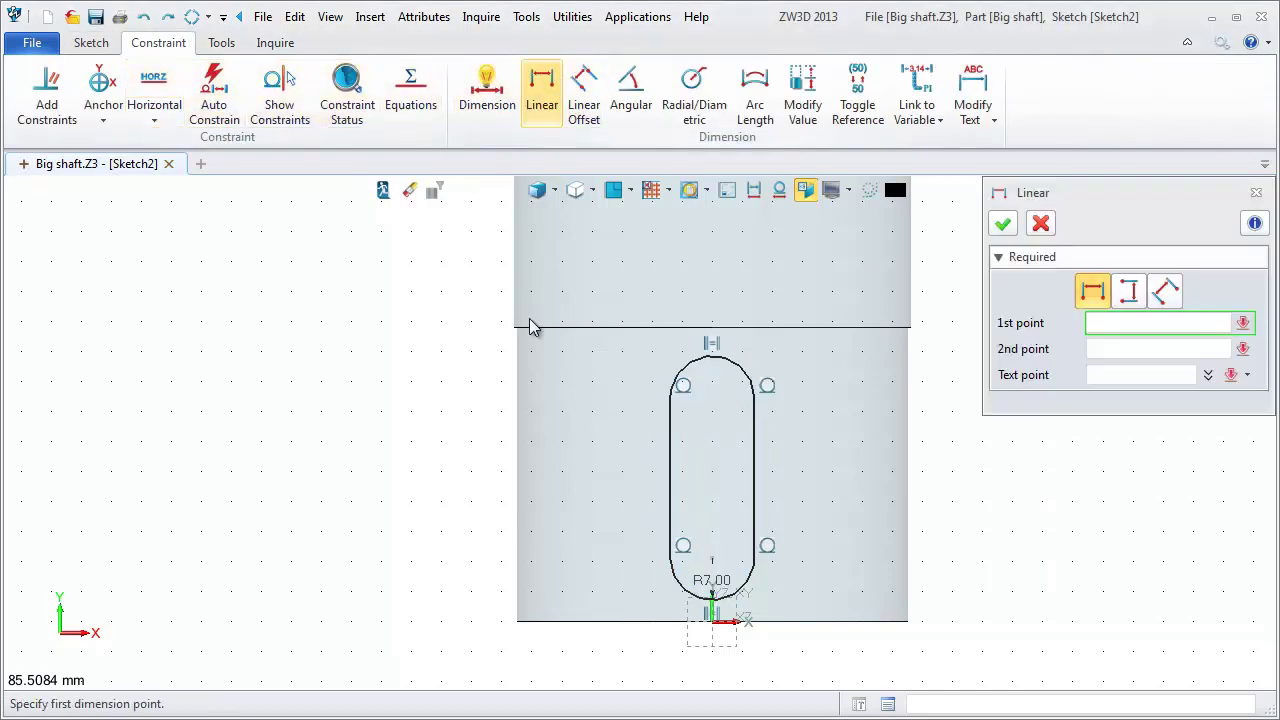
click(714, 560)
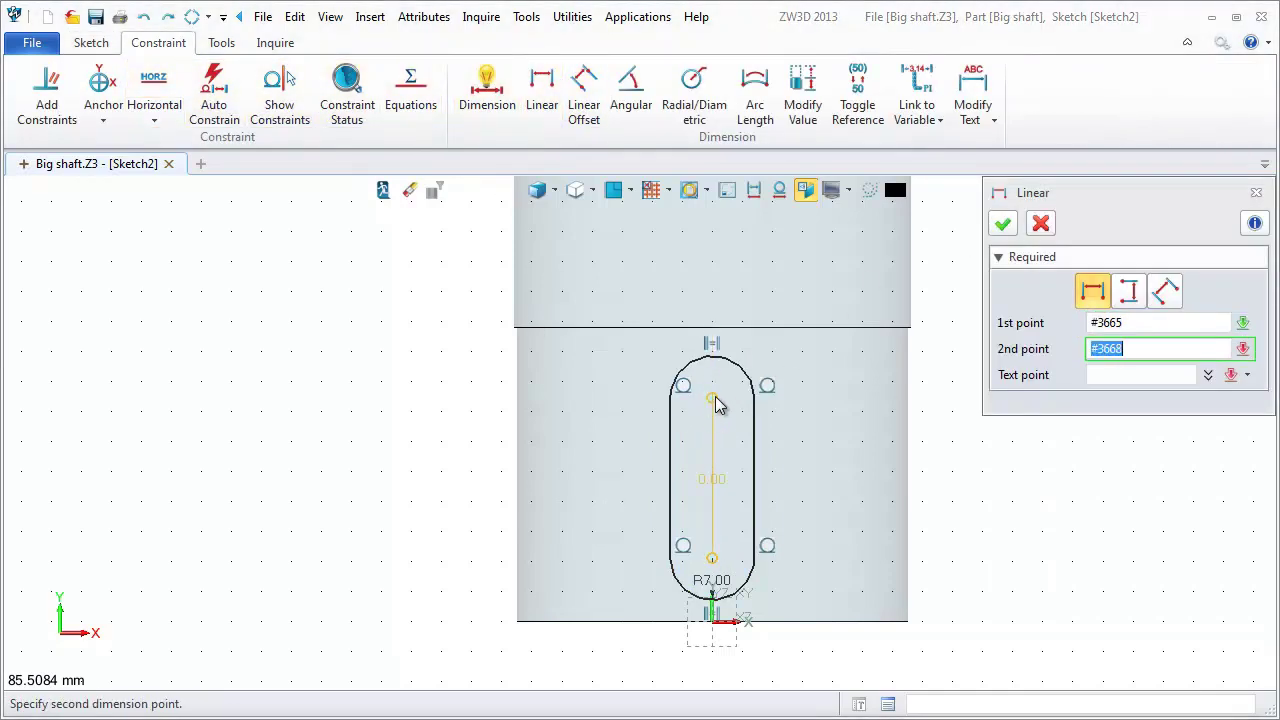
click(714, 401)
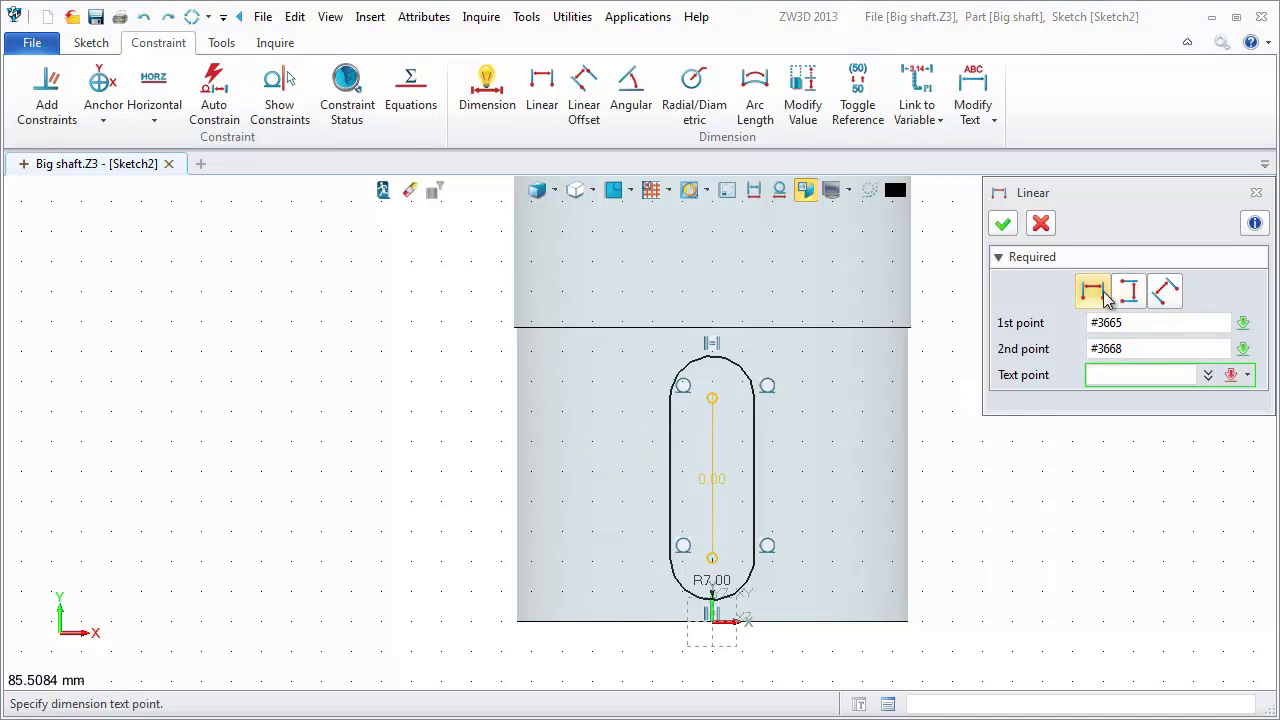
click(1128, 300)
click(603, 463)
text(2)
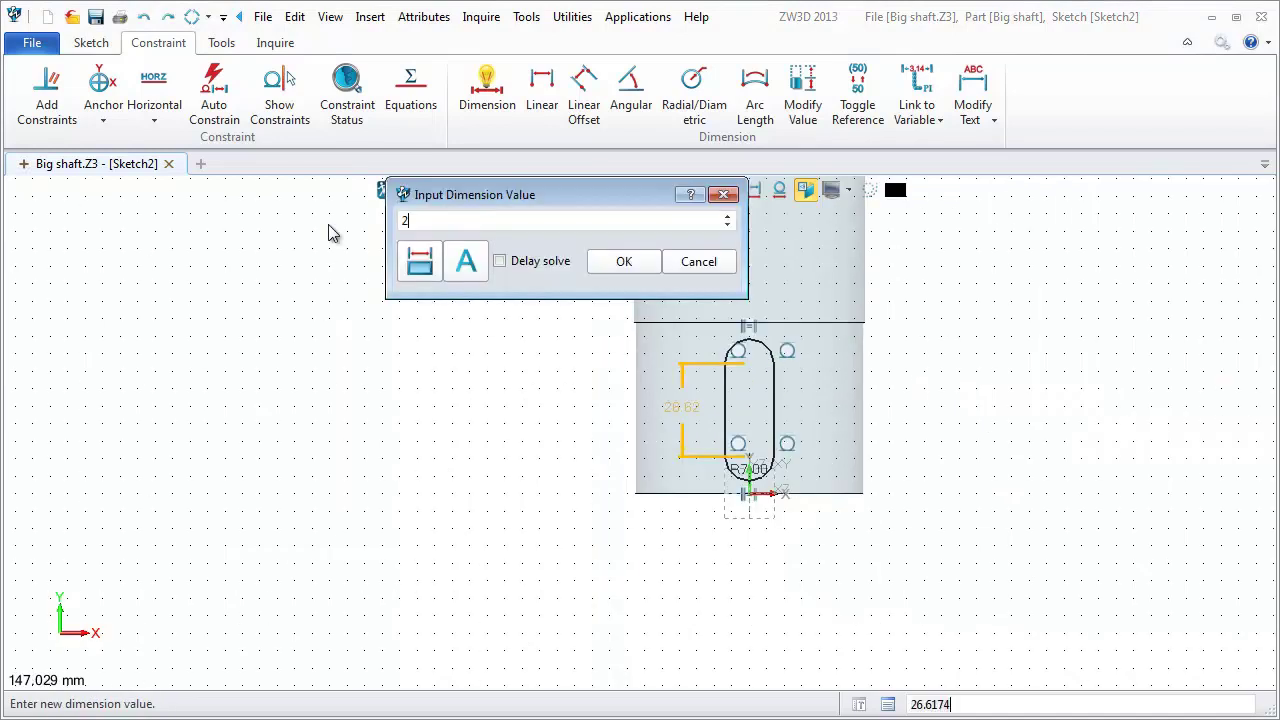
text(2)
key(Return)
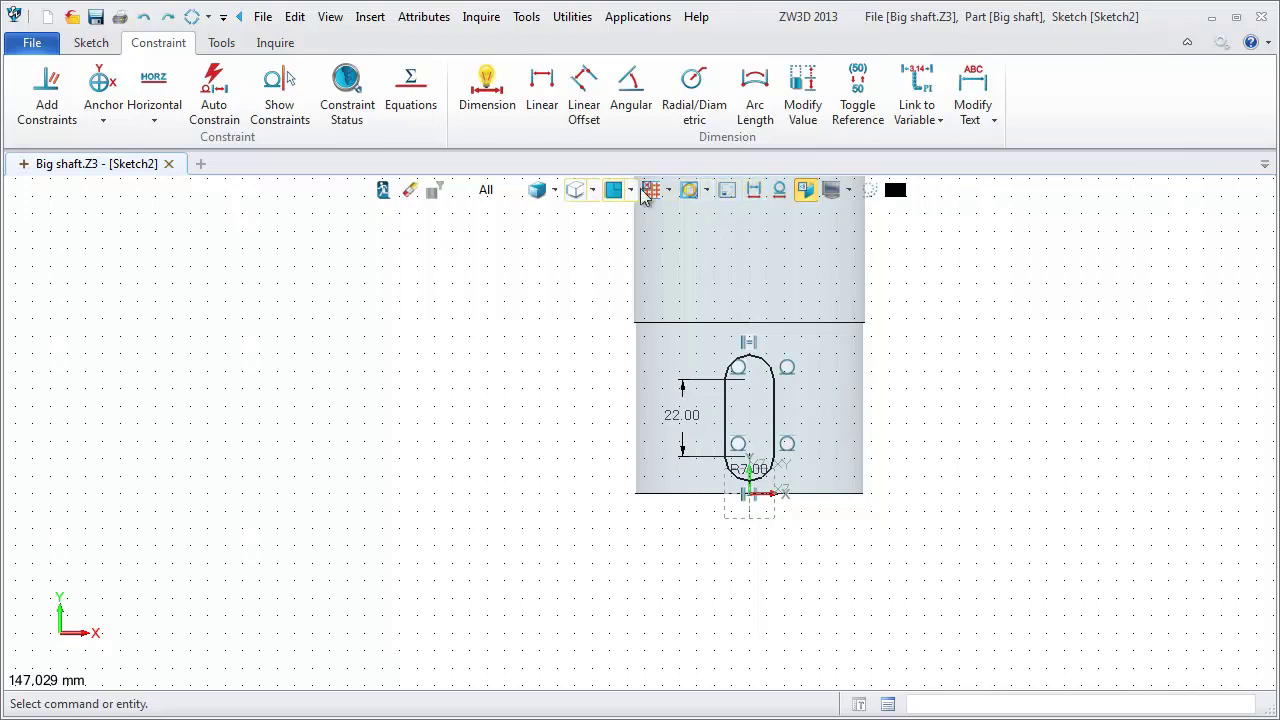
click(757, 190)
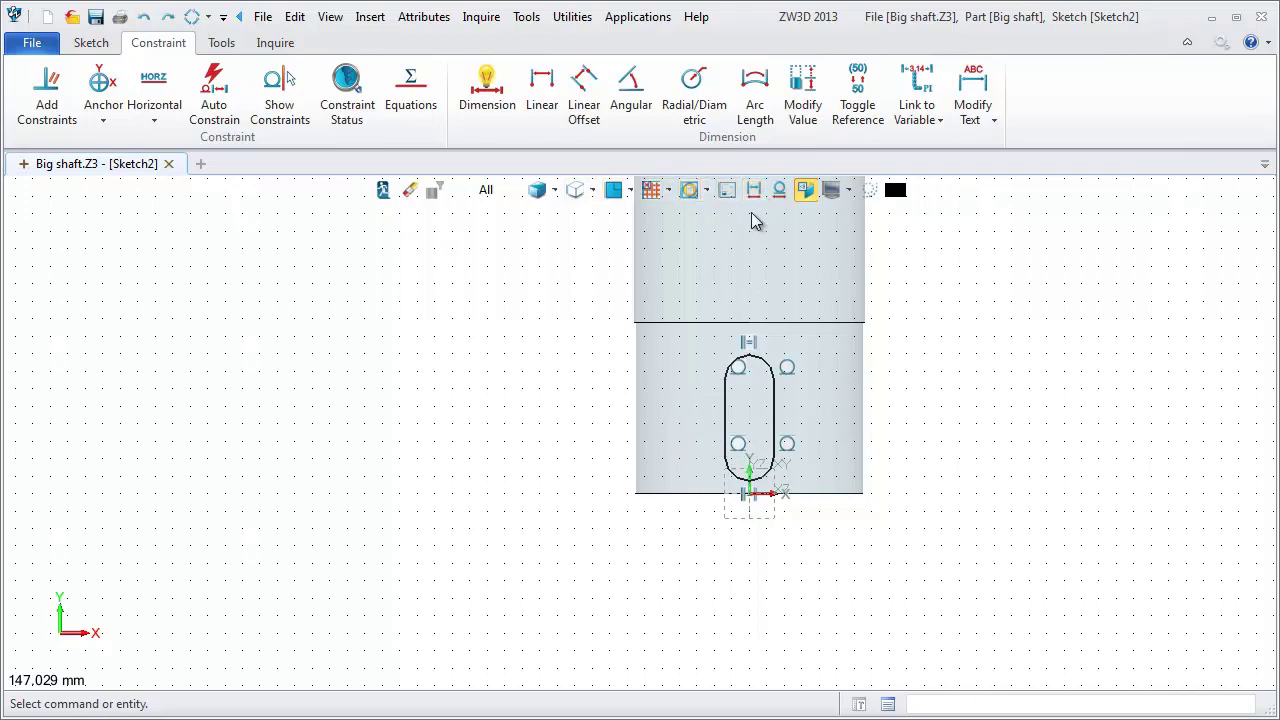
click(780, 189)
right_click(928, 301)
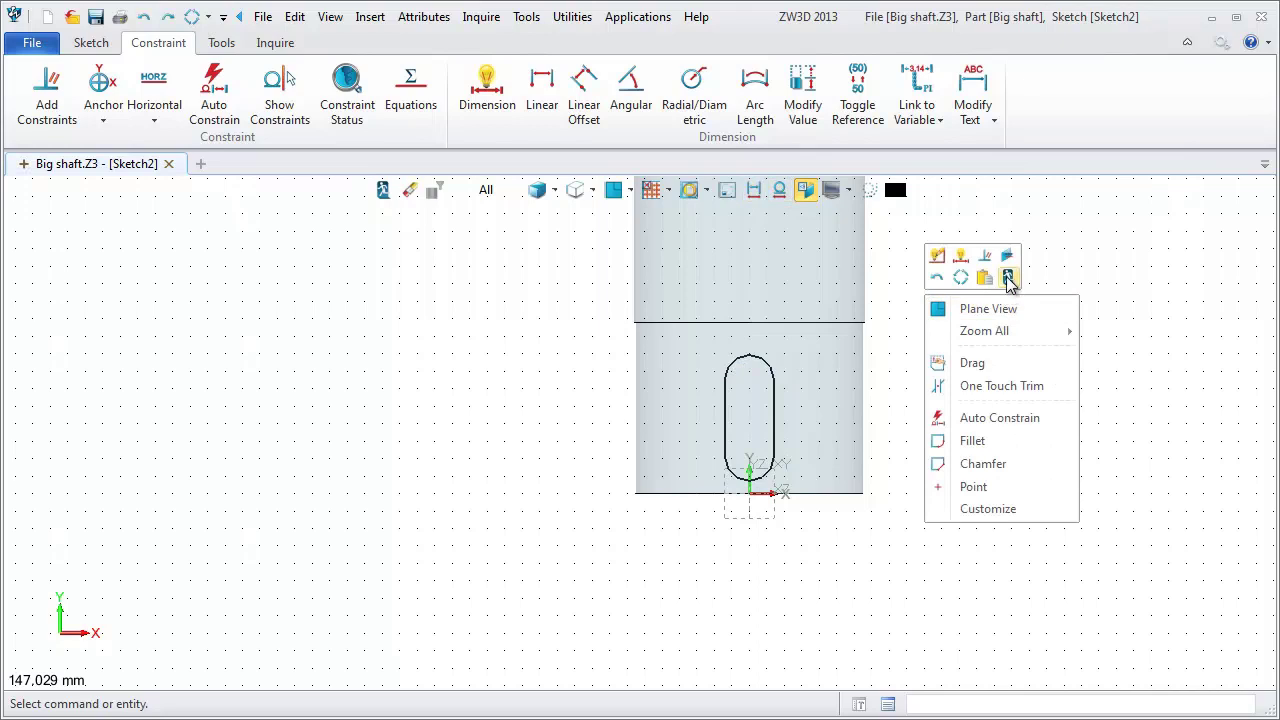
Extrude-cut Sketch2 into the shaft to depth 7, creating Extrude1_Cut.
click(1006, 276)
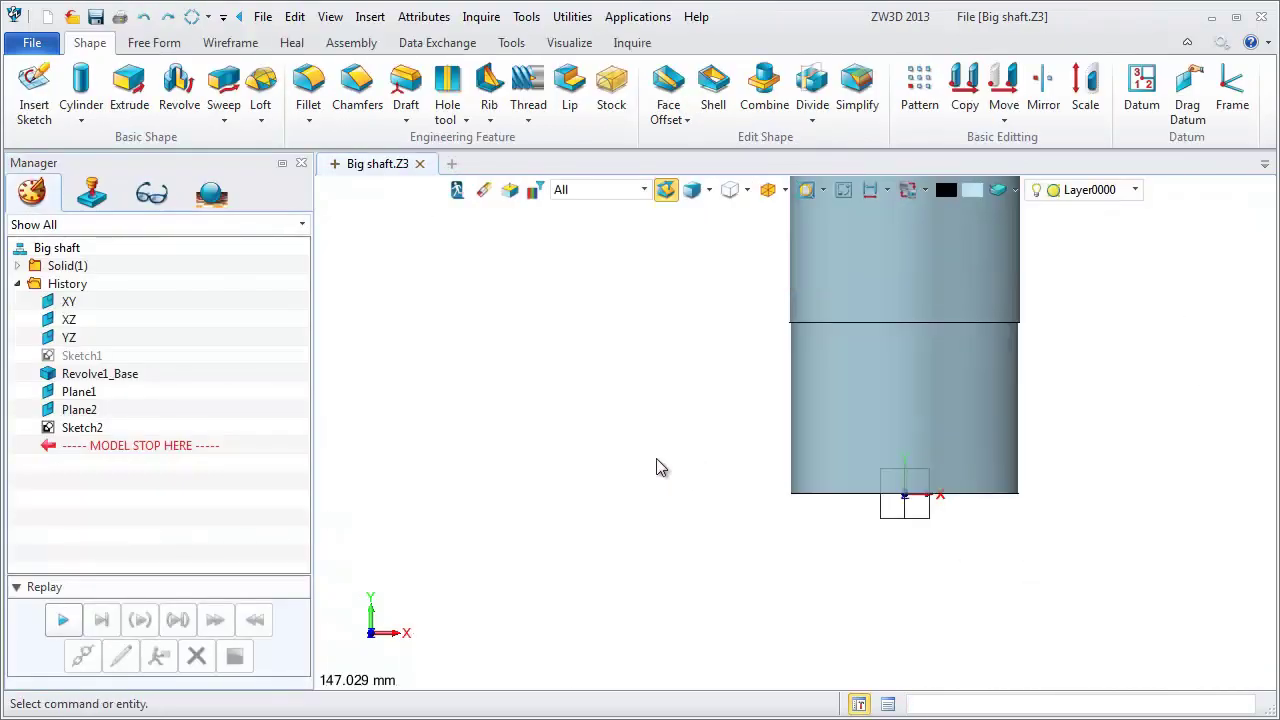
click(129, 90)
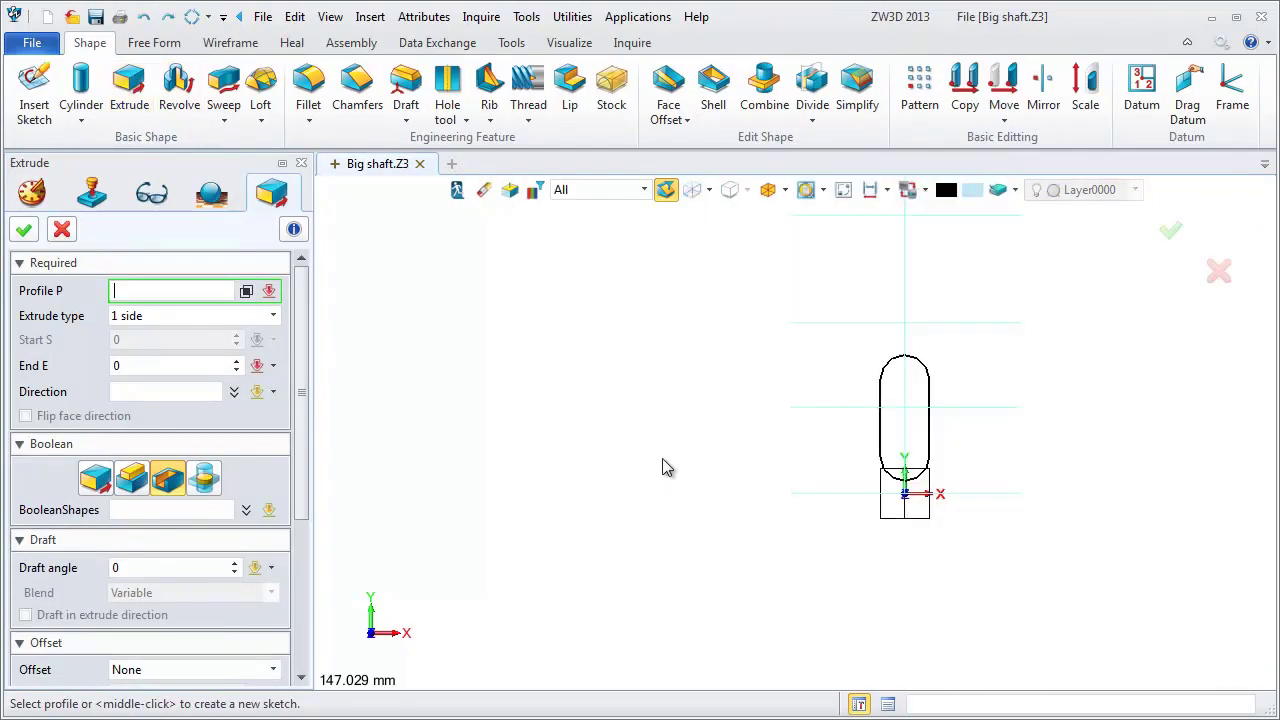
click(884, 440)
text(5)
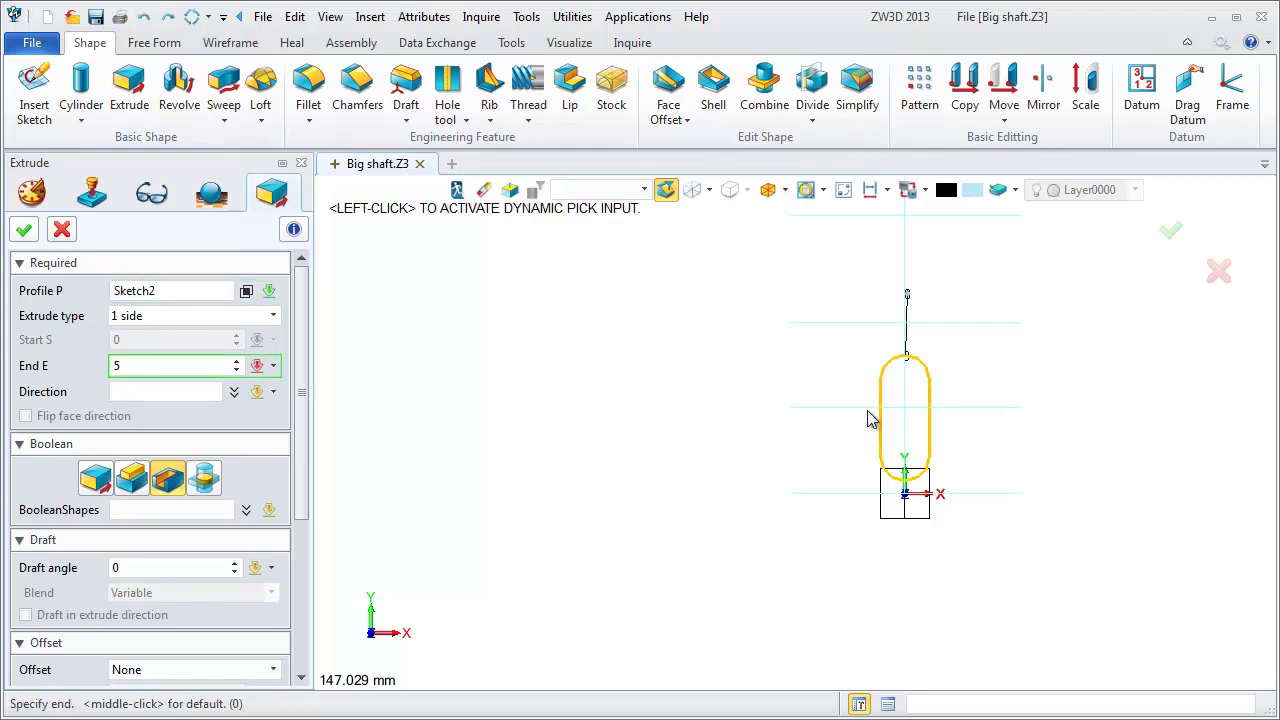
key(Return)
right_drag(868, 420, 870, 302)
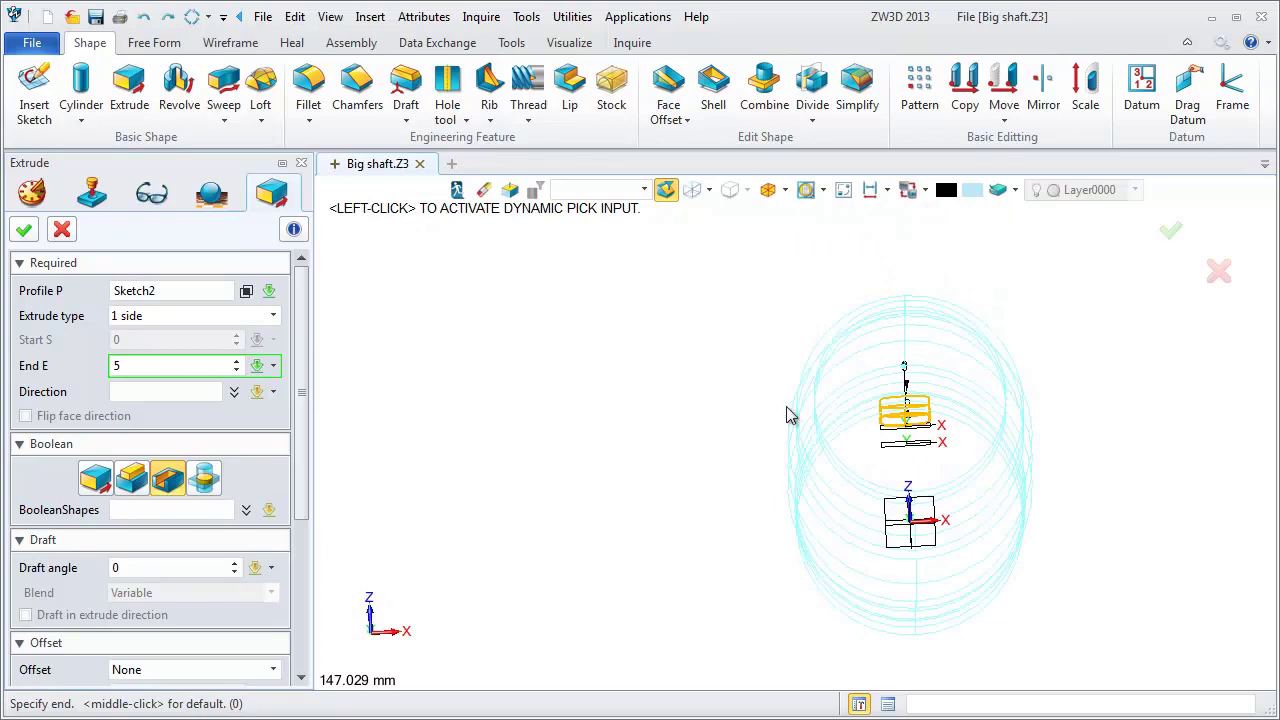
right_drag(766, 415, 623, 420)
text(7)
click(24, 231)
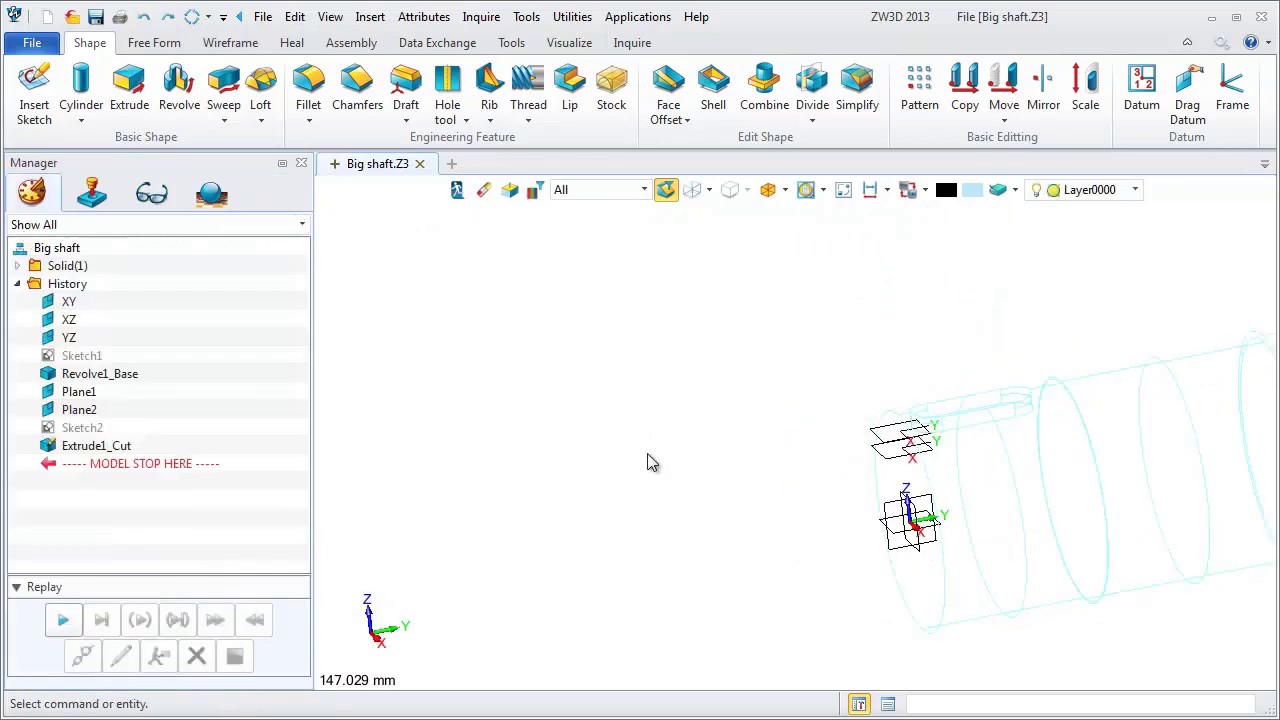
mouse_move(551, 443)
right_down()
mouse_move(575, 463)
mouse_move(520, 320)
right_up()
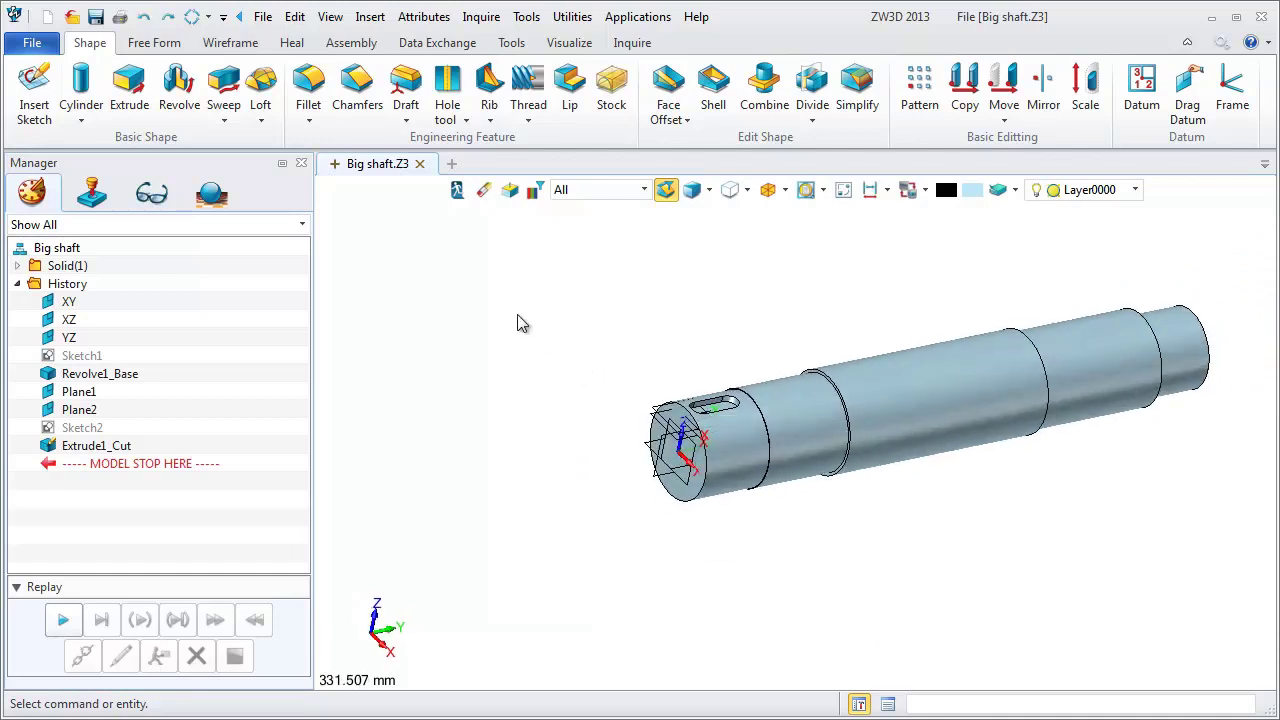
Start a new sketch on Plane2.
right_click(518, 318)
click(582, 427)
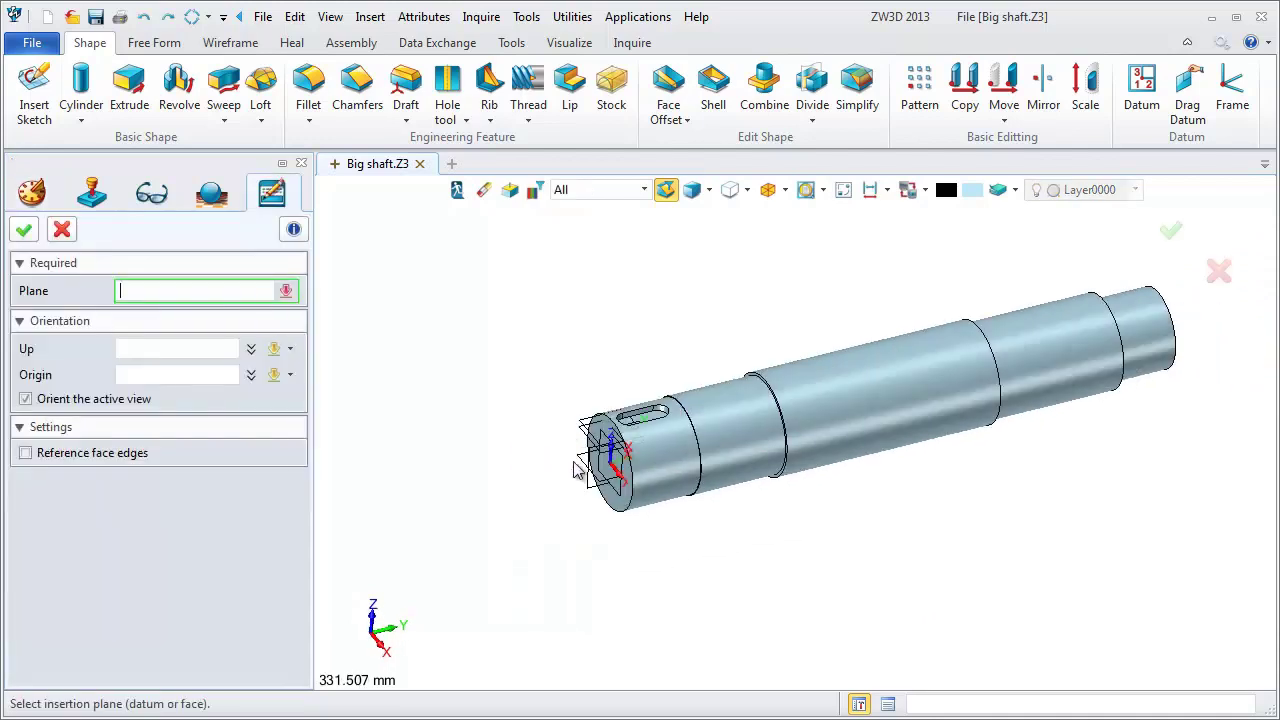
click(645, 415)
scroll(519, 392, down, 2)
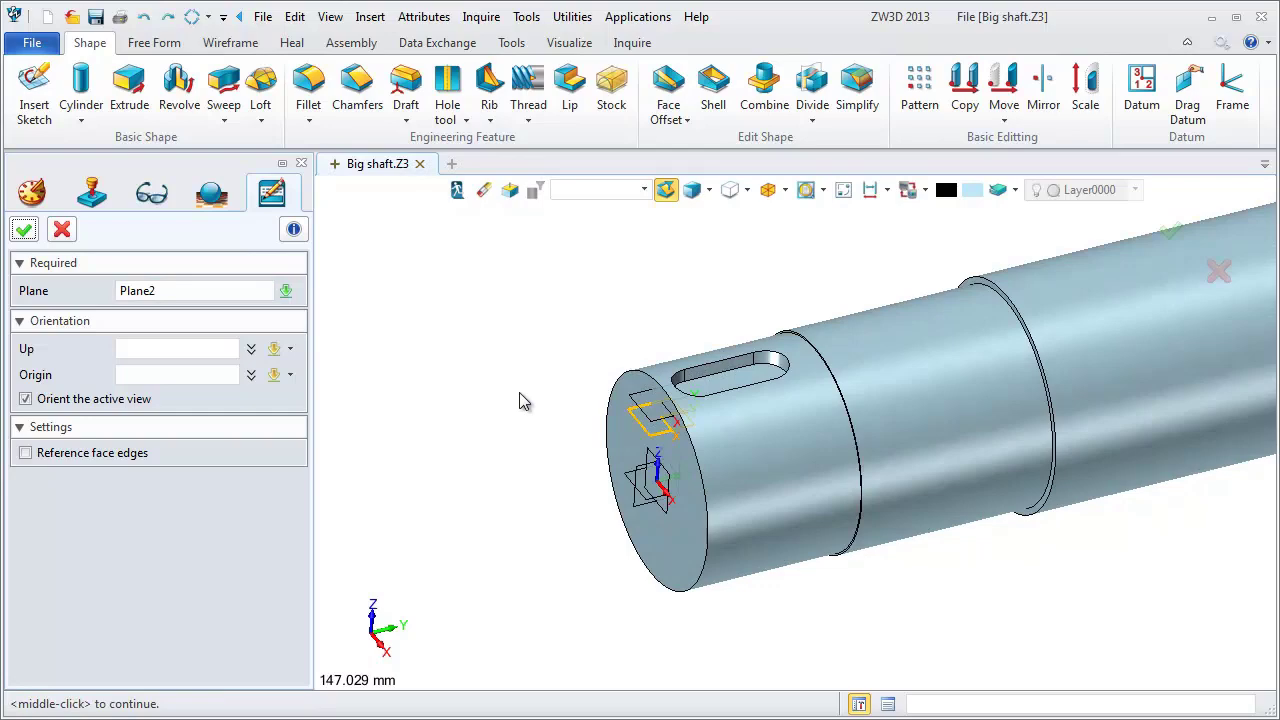
middle_click(519, 392)
scroll(516, 360, down, 1)
scroll(510, 362, down, 1)
scroll(572, 356, up, 3)
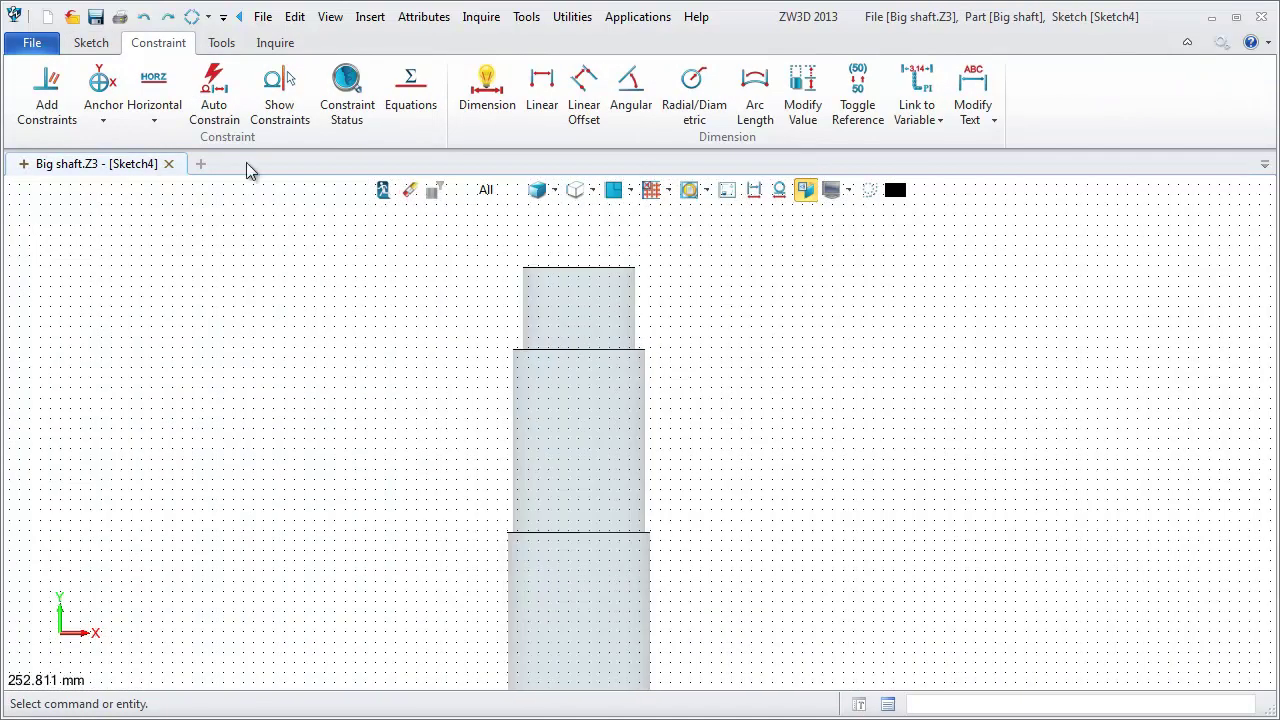
Draw a vertical slot of radius 7 along the shaft axis.
click(91, 42)
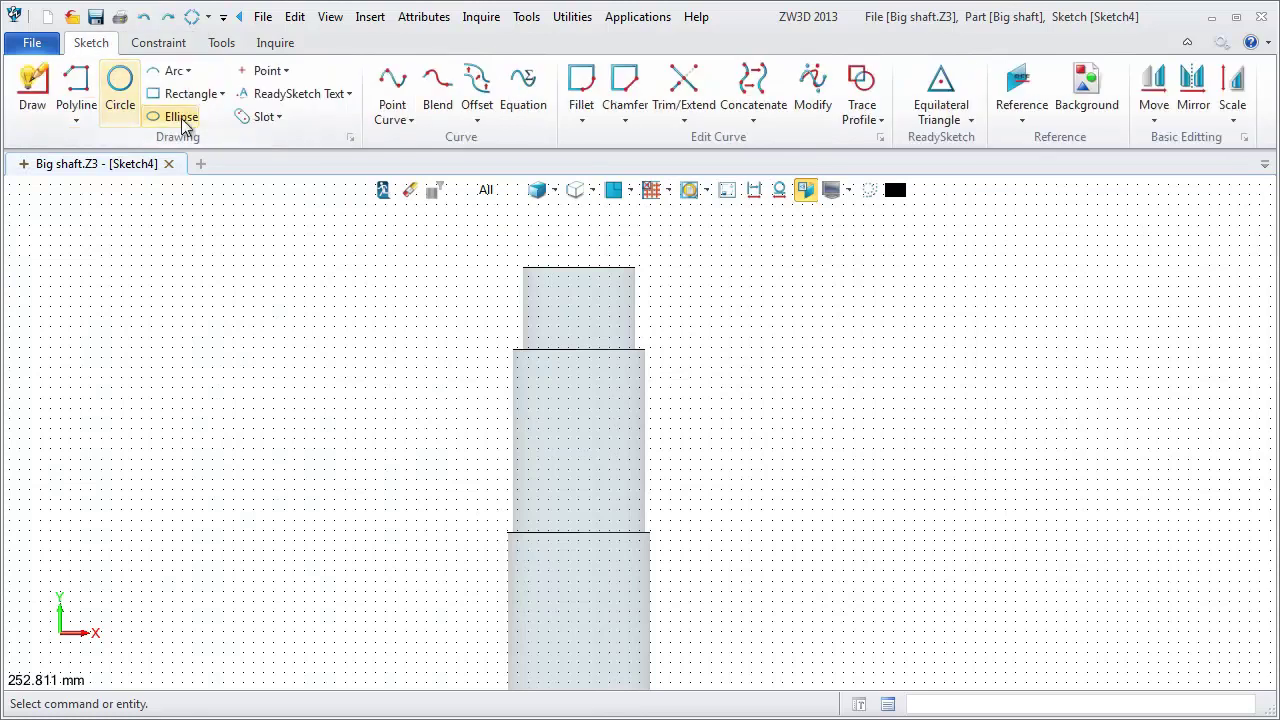
click(262, 116)
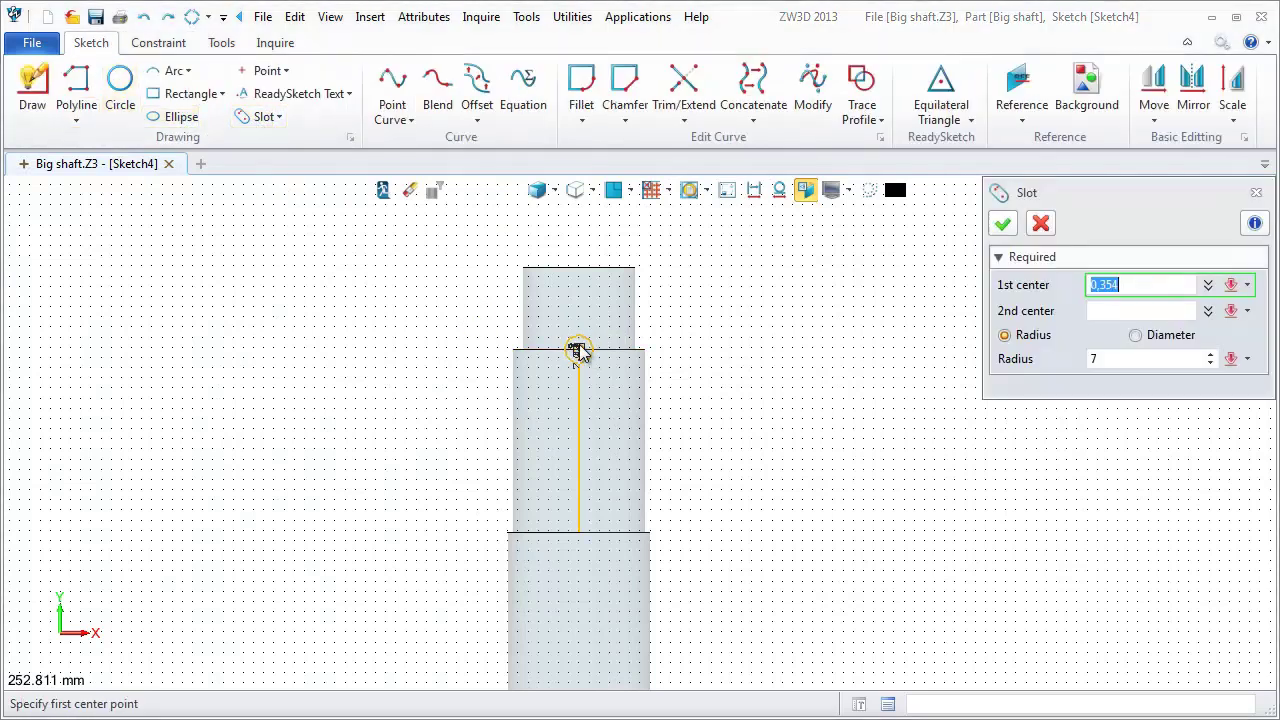
scroll(578, 352, up, 4)
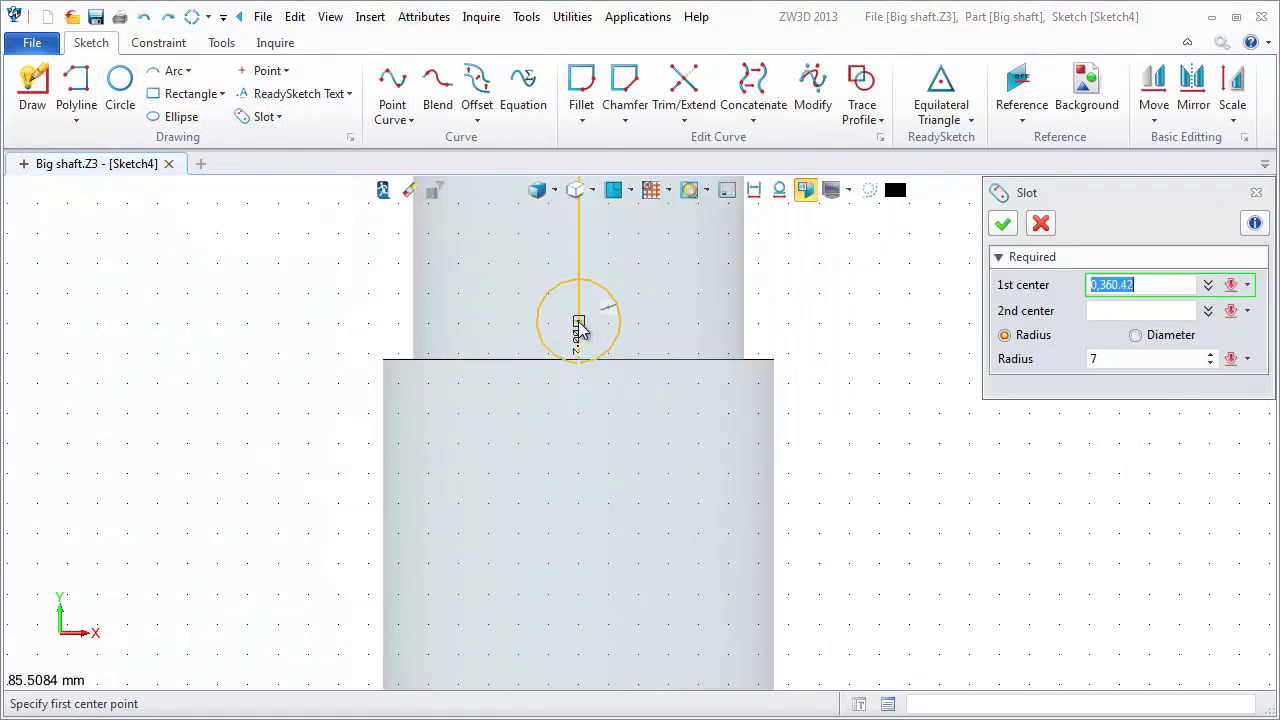
click(579, 322)
middle_drag(580, 200, 570, 345)
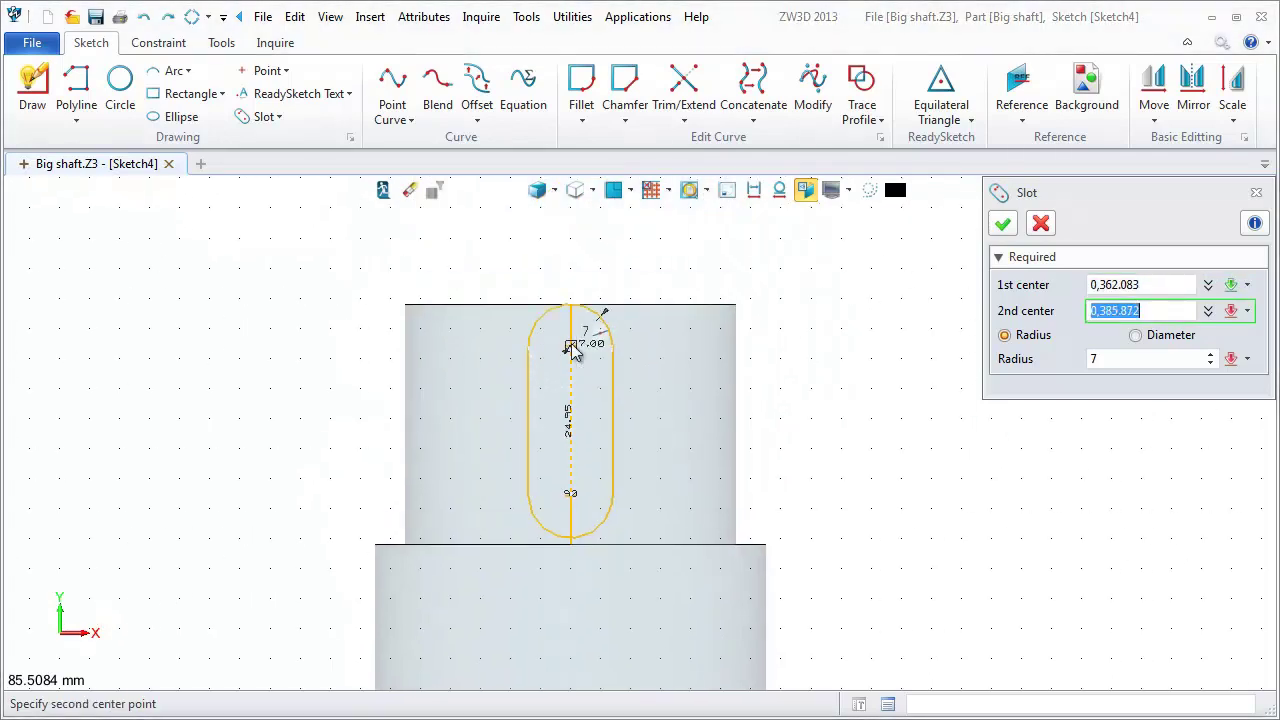
click(571, 360)
text(4)
text(7)
key(Return)
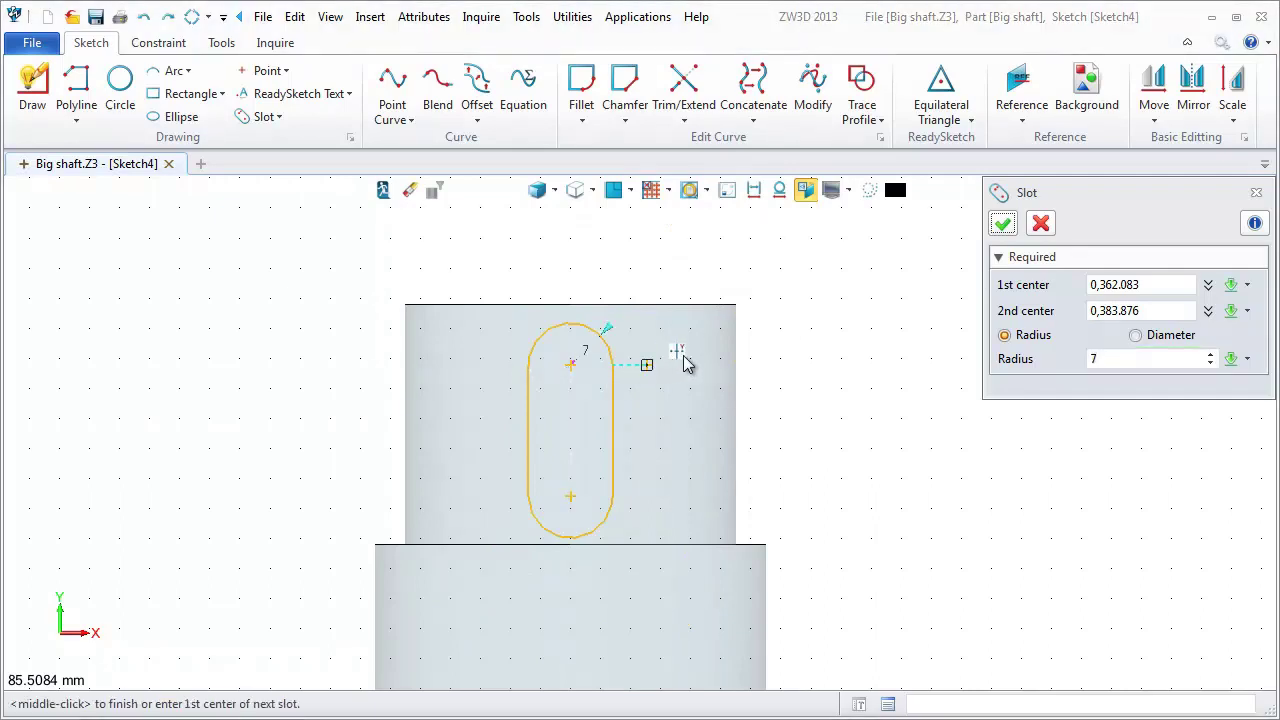
click(1005, 225)
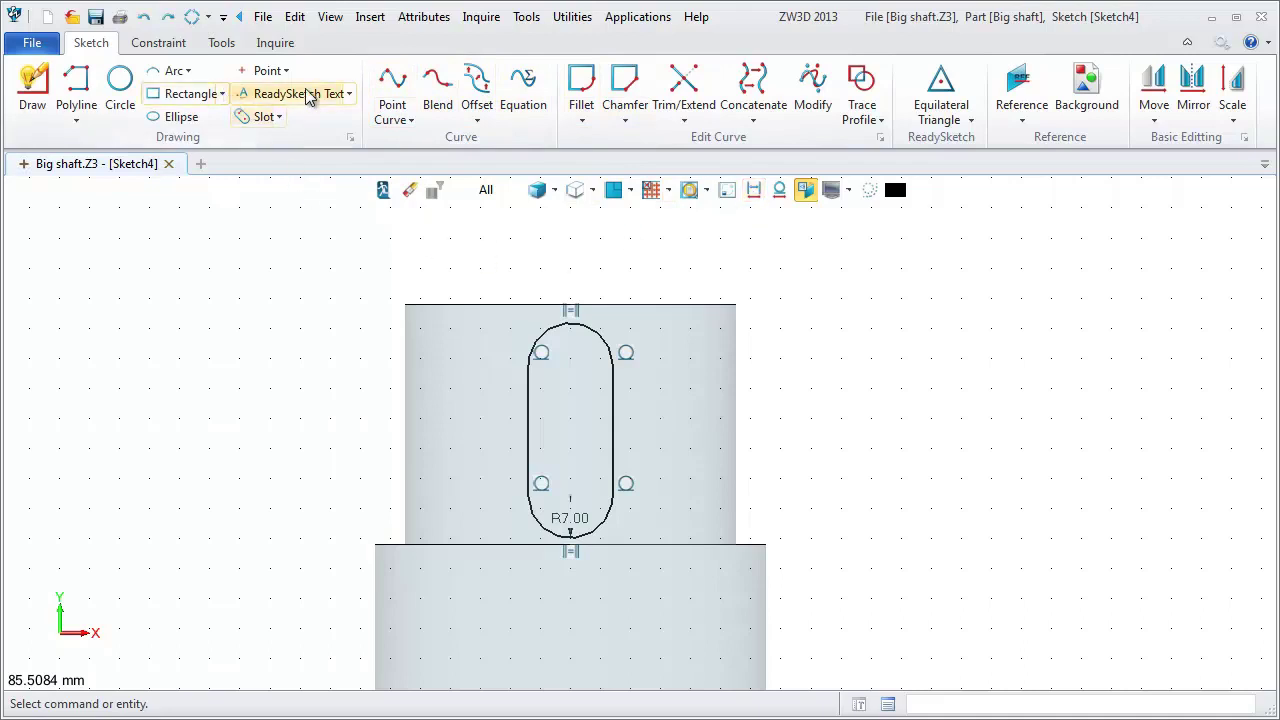
Dimension the slot's arc centres 22 apart.
click(160, 44)
click(525, 95)
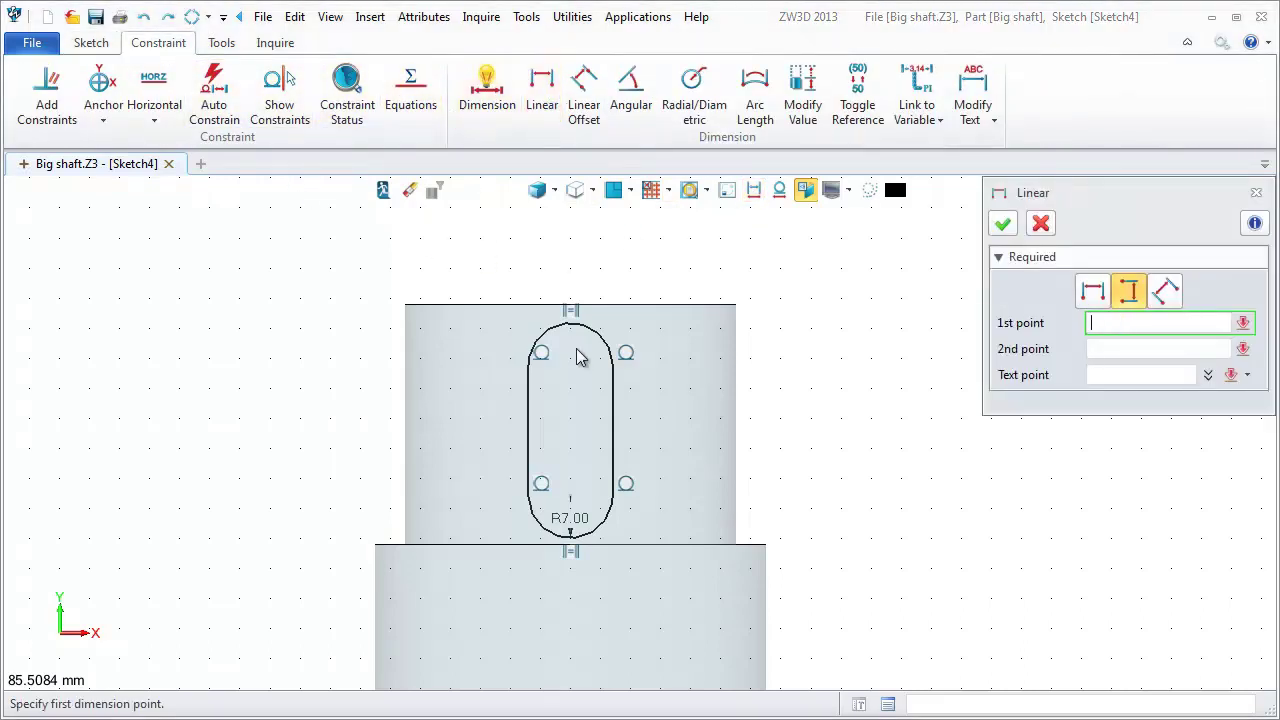
click(570, 496)
click(570, 364)
click(437, 424)
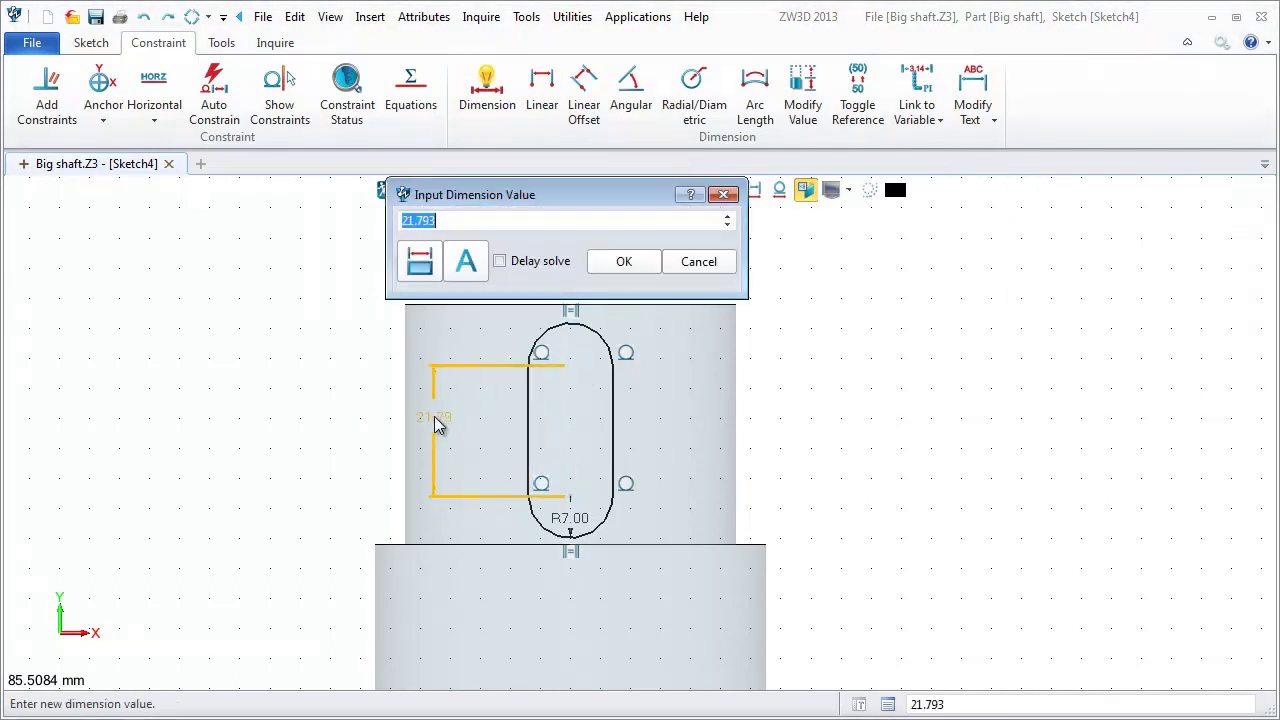
text(22)
key(Return)
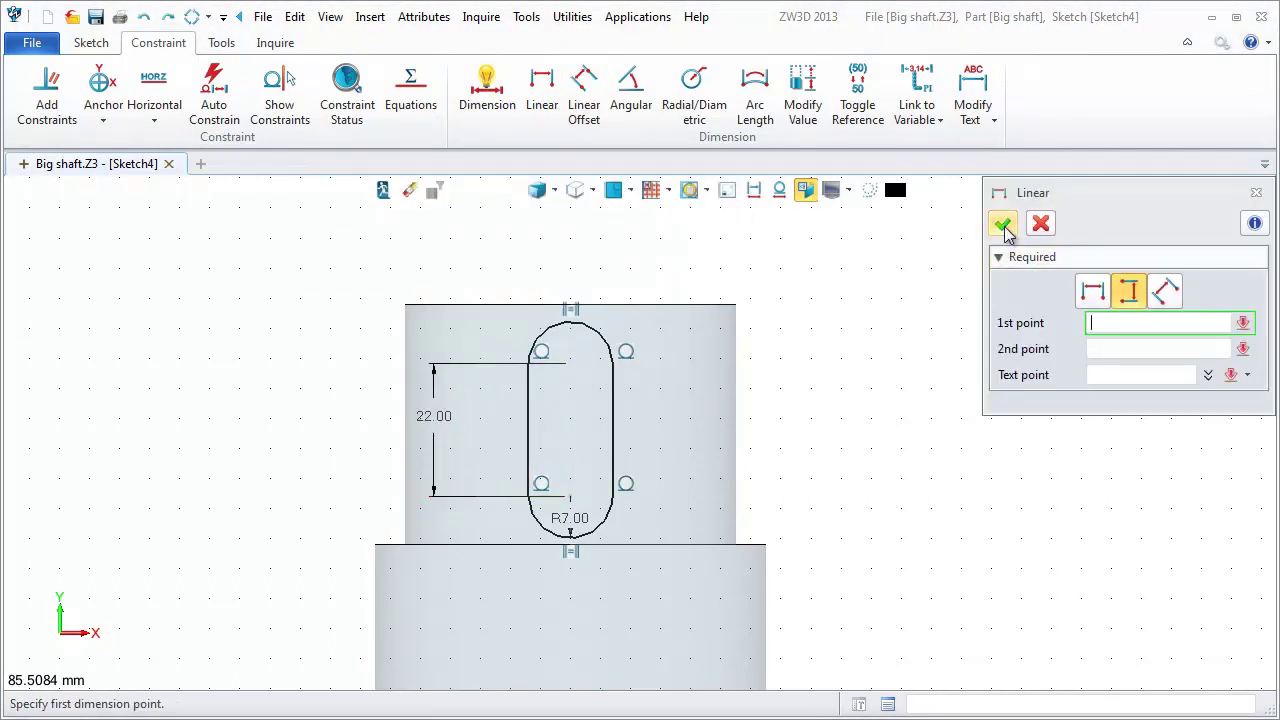
click(1003, 223)
right_click(806, 302)
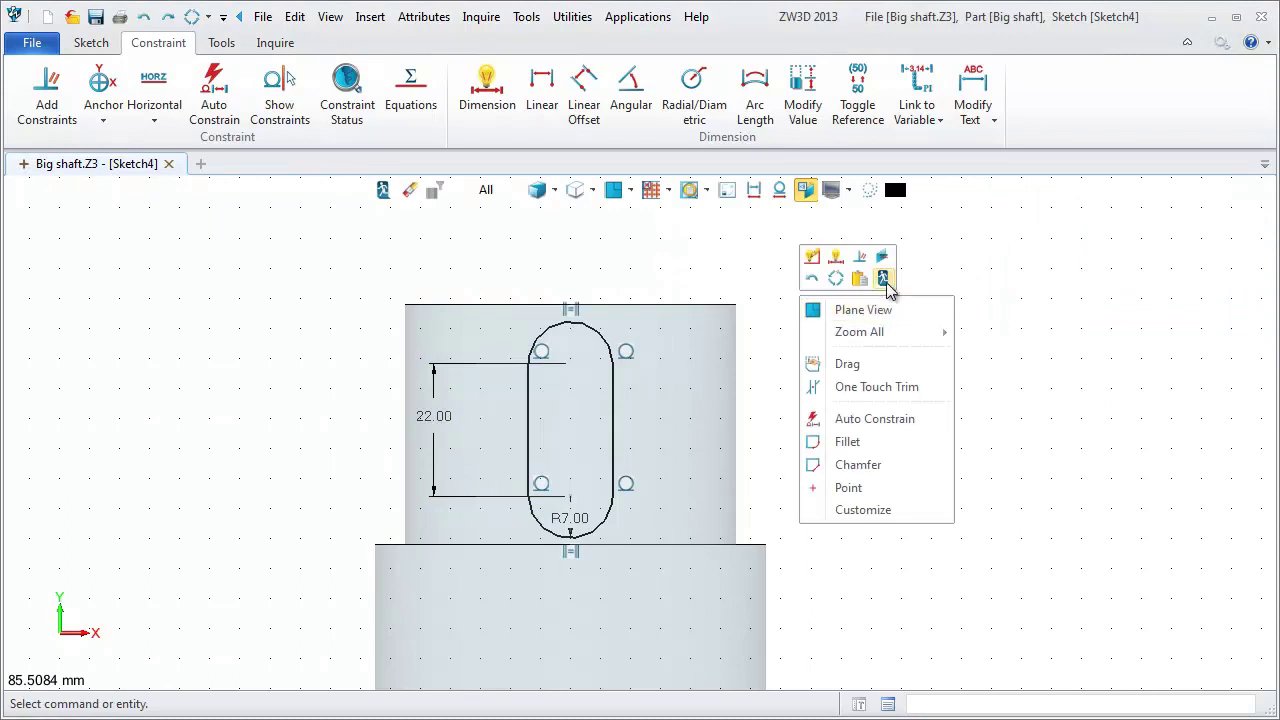
Extrude-cut Sketch4 into the shaft as the second keyway, Extrude3_Cut.
click(883, 280)
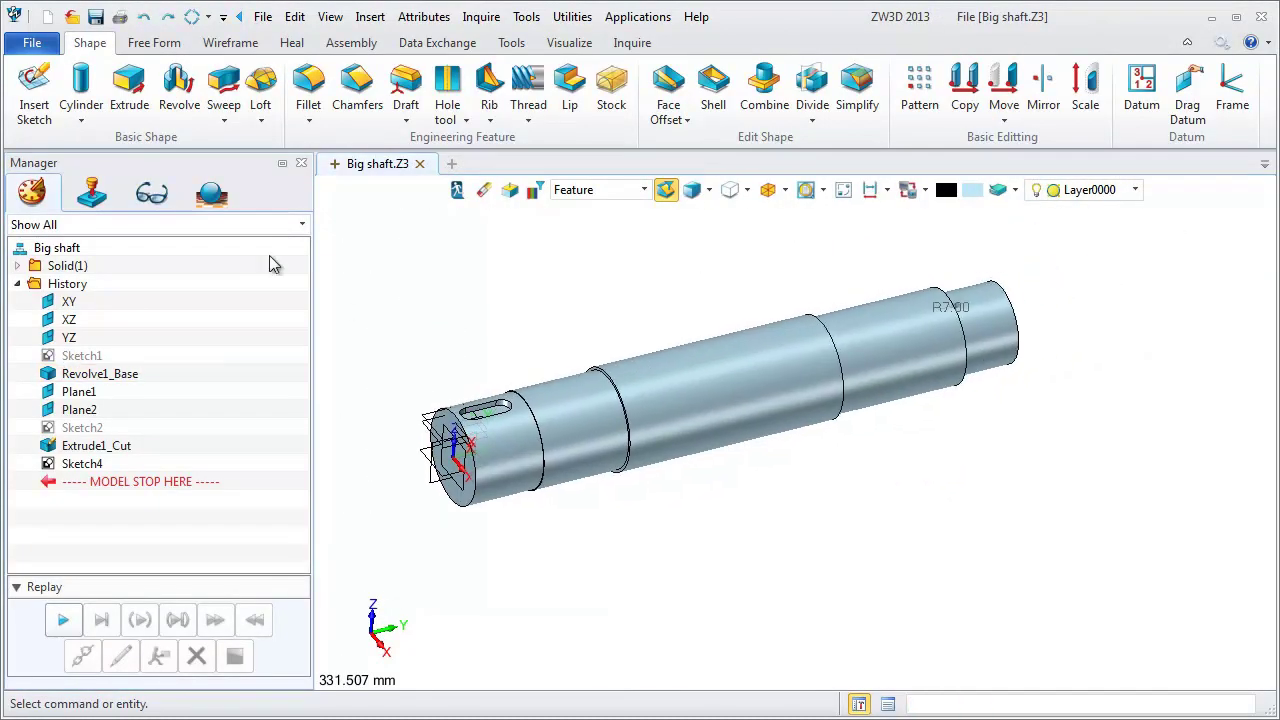
click(129, 90)
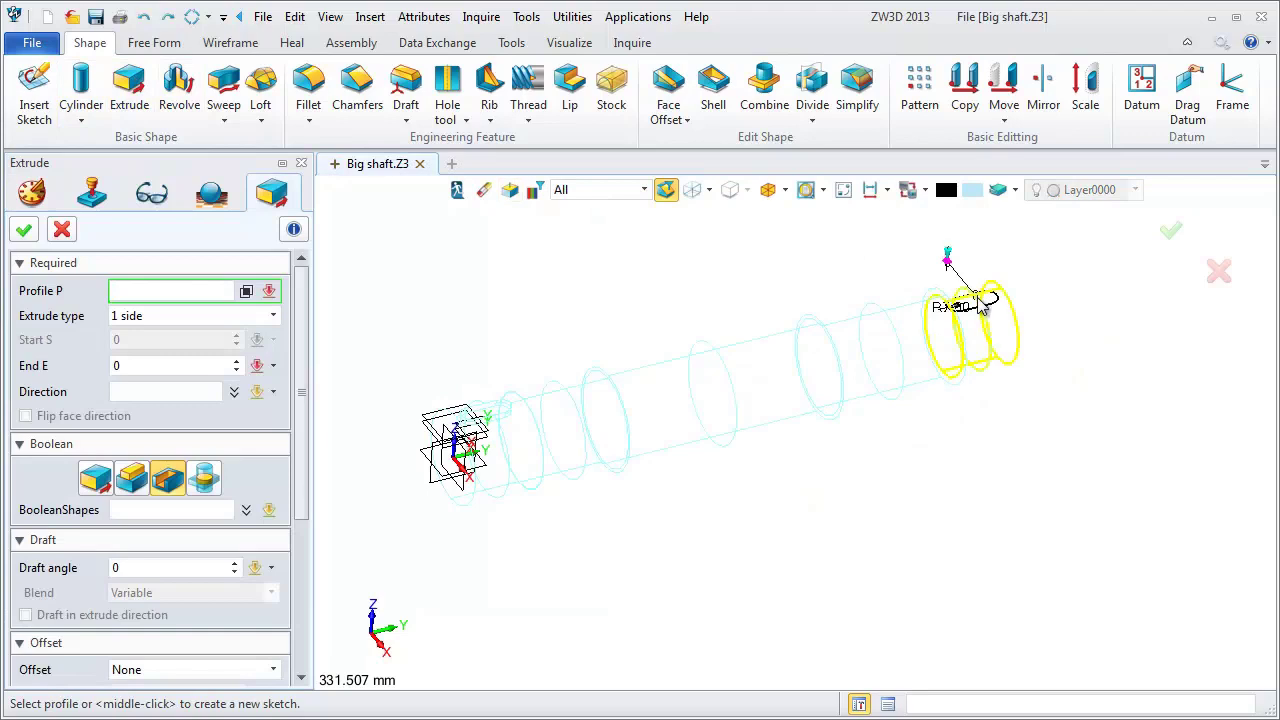
click(978, 310)
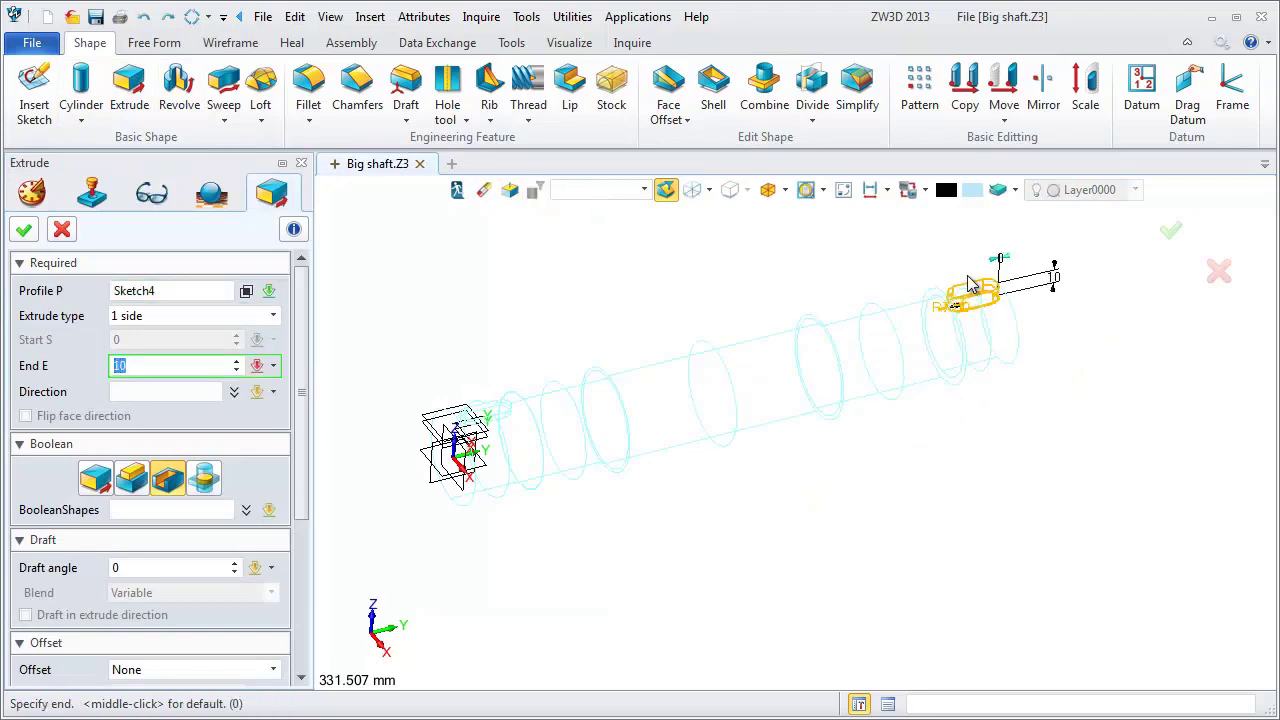
click(24, 229)
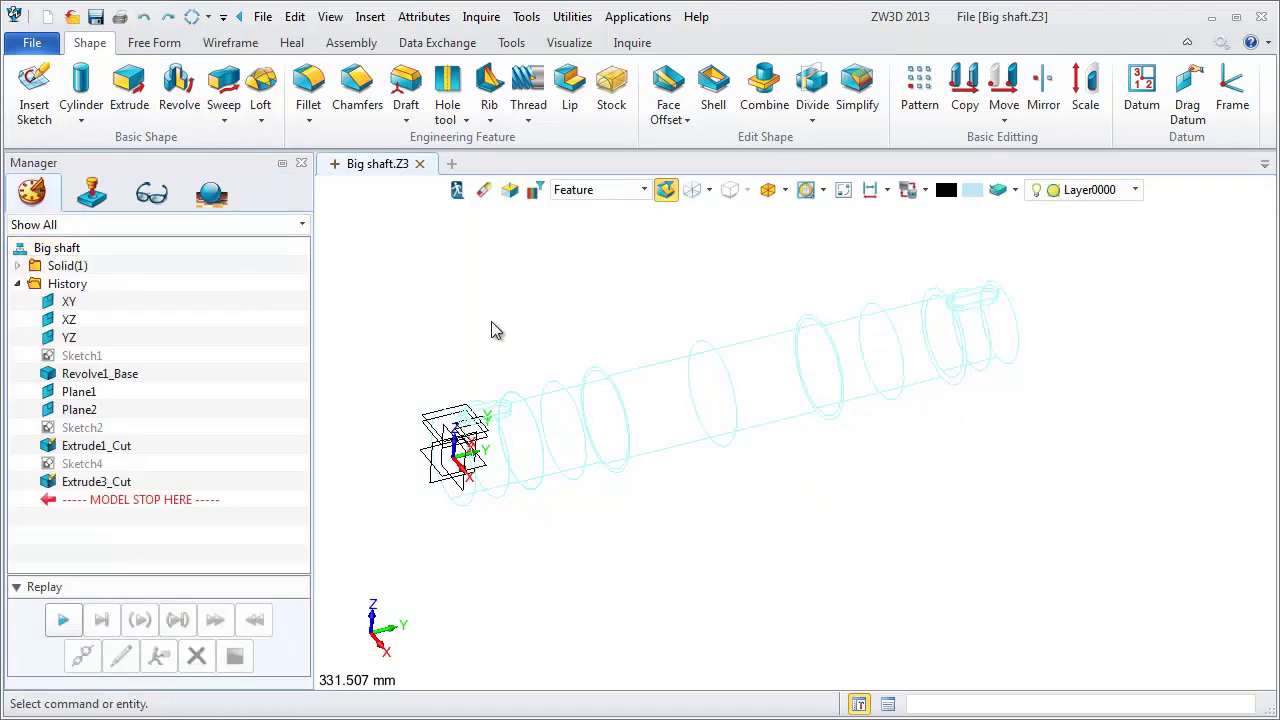
click(447, 88)
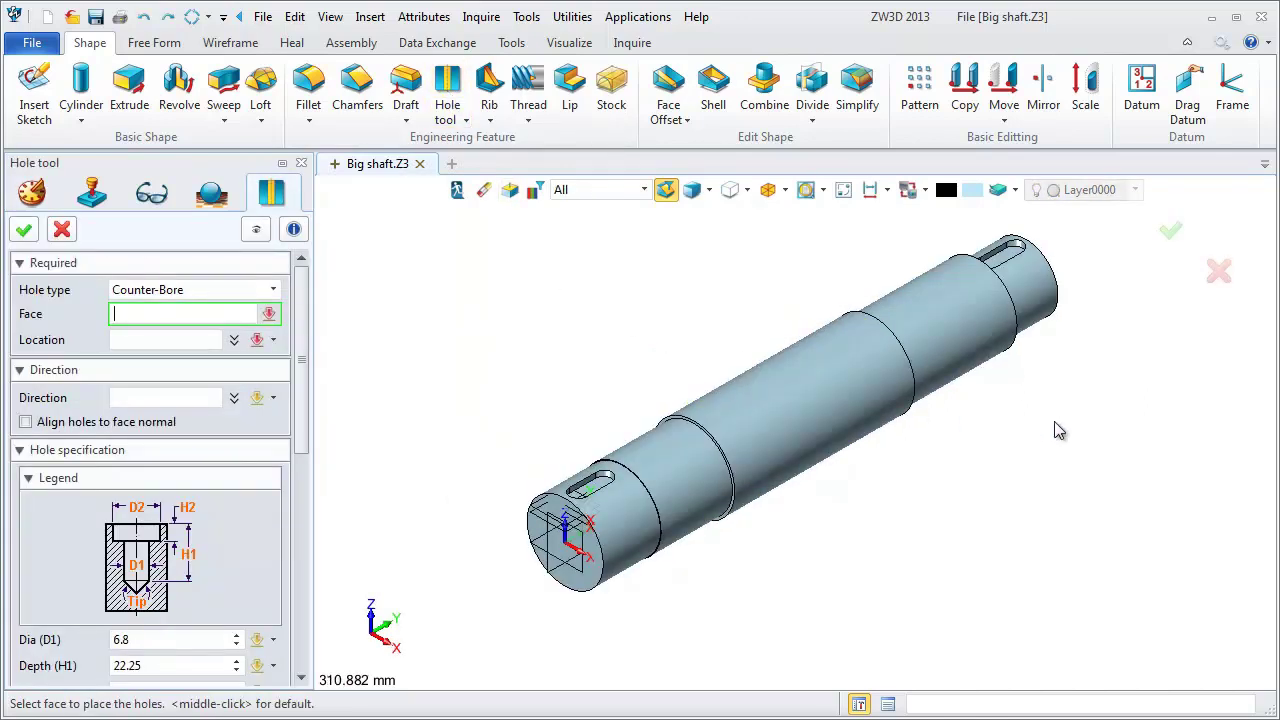
Drill counter-bore Hole1 (6.8 diameter, 22.25 deep) into the shaft end face.
scroll(1051, 426, down, 1)
middle_drag(1051, 426, 840, 418)
click(810, 405)
click(797, 398)
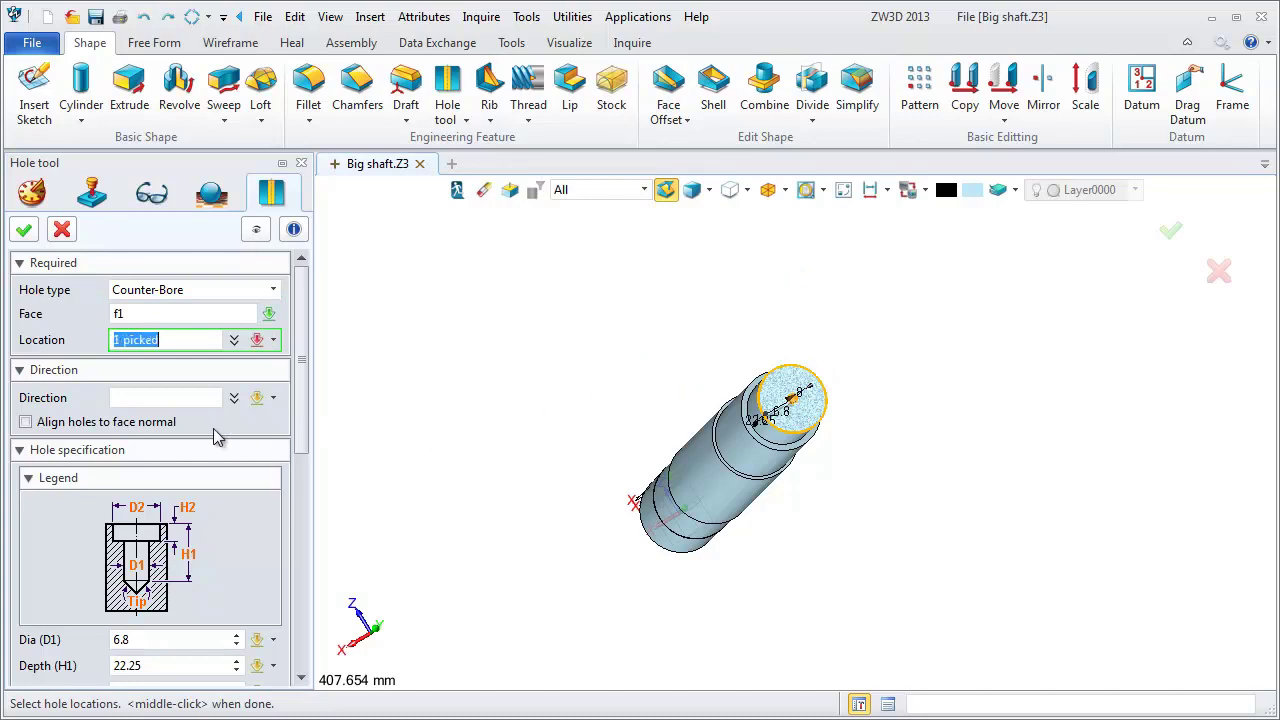
drag(300, 450, 303, 552)
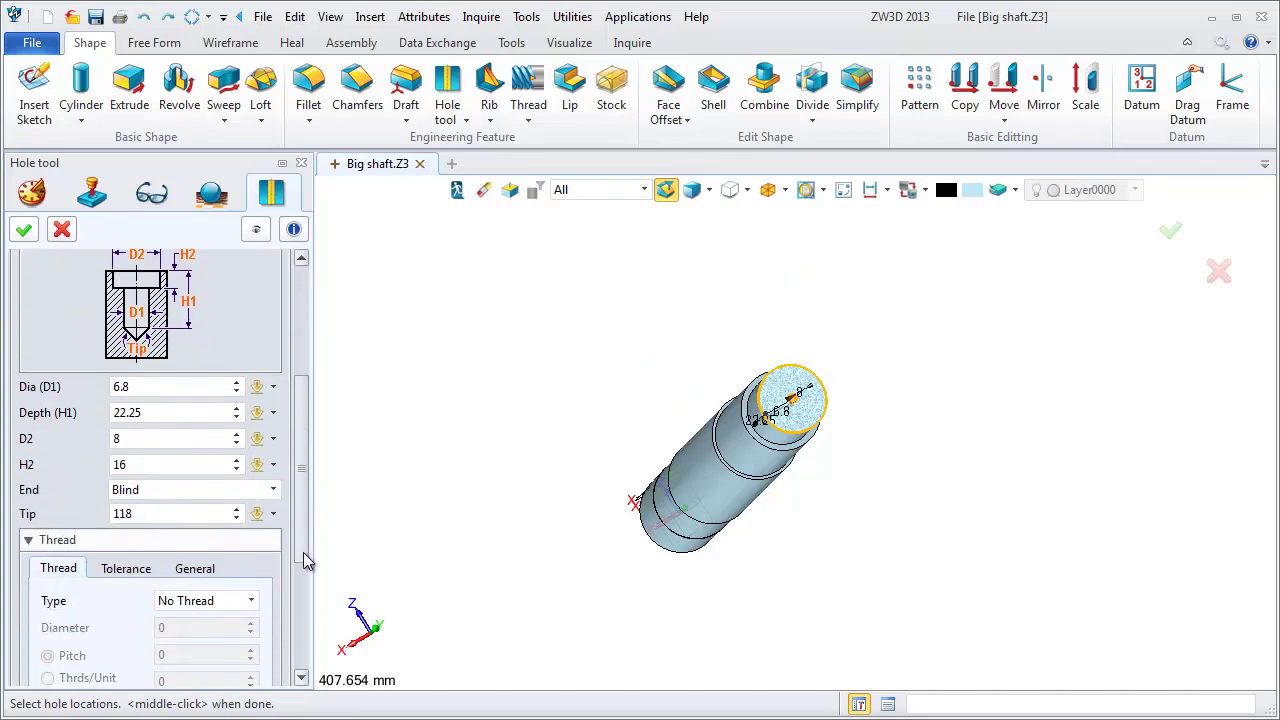
click(158, 408)
click(156, 383)
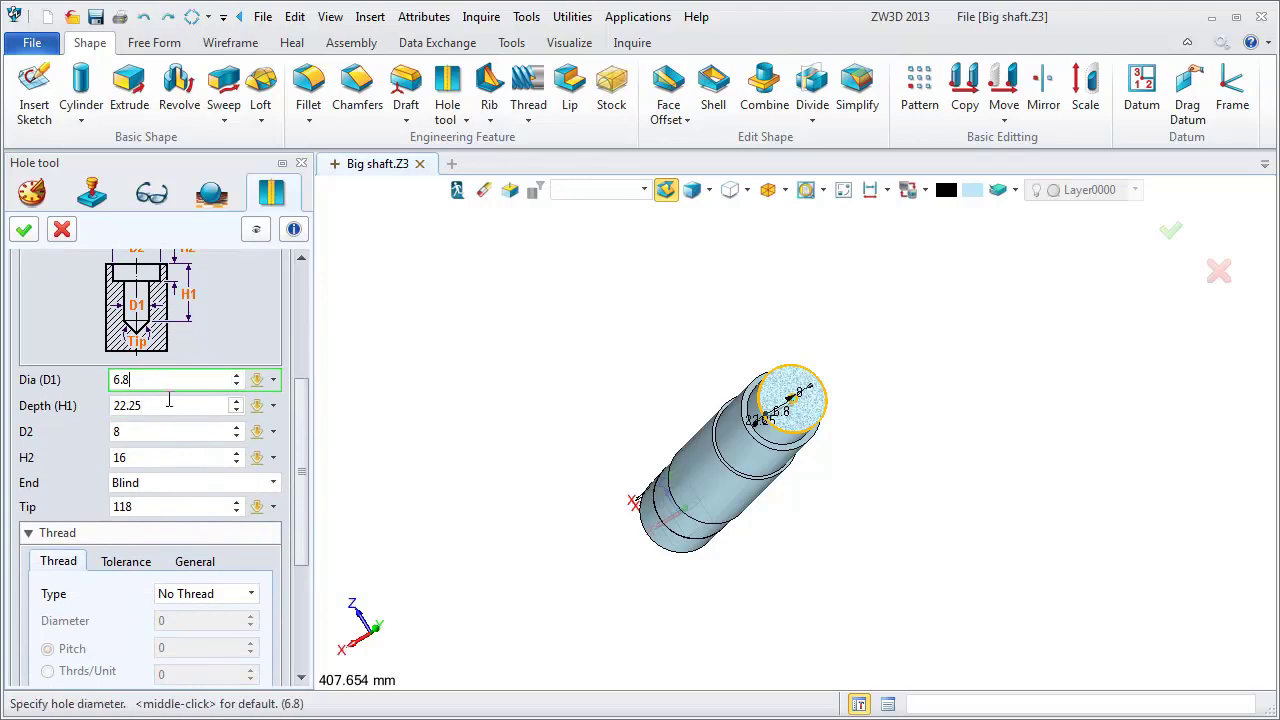
click(167, 401)
click(160, 408)
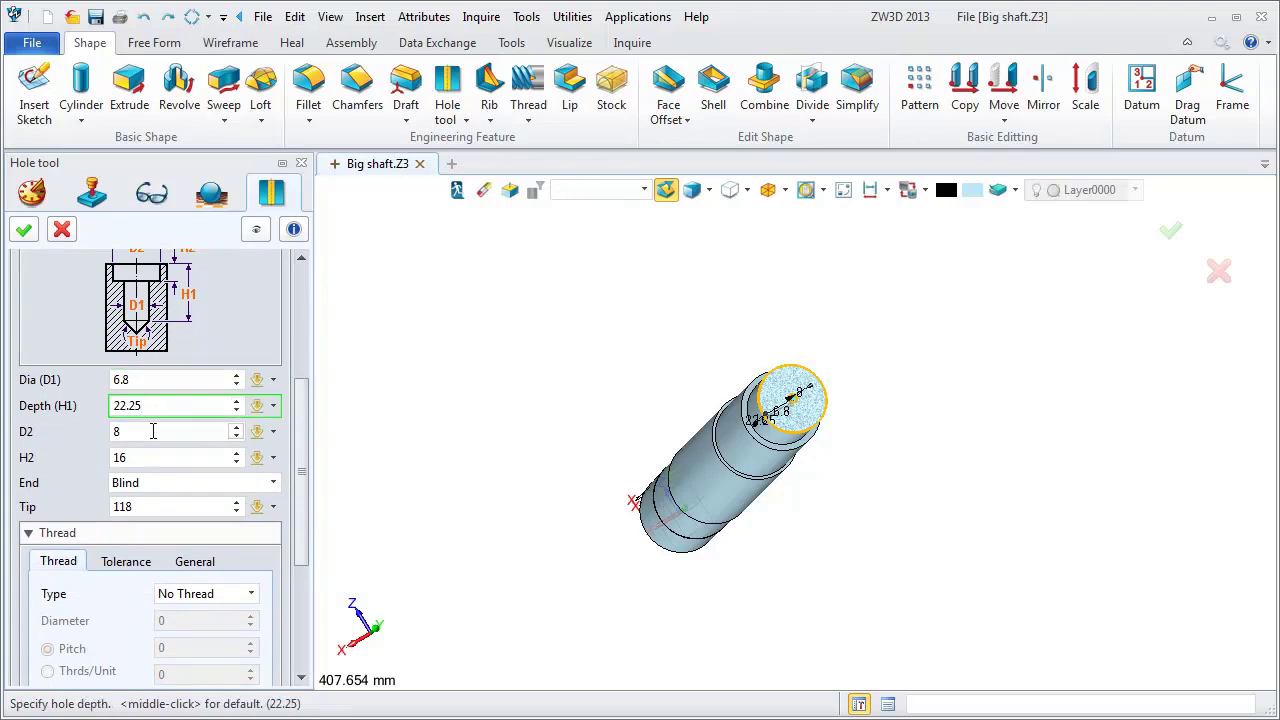
click(153, 431)
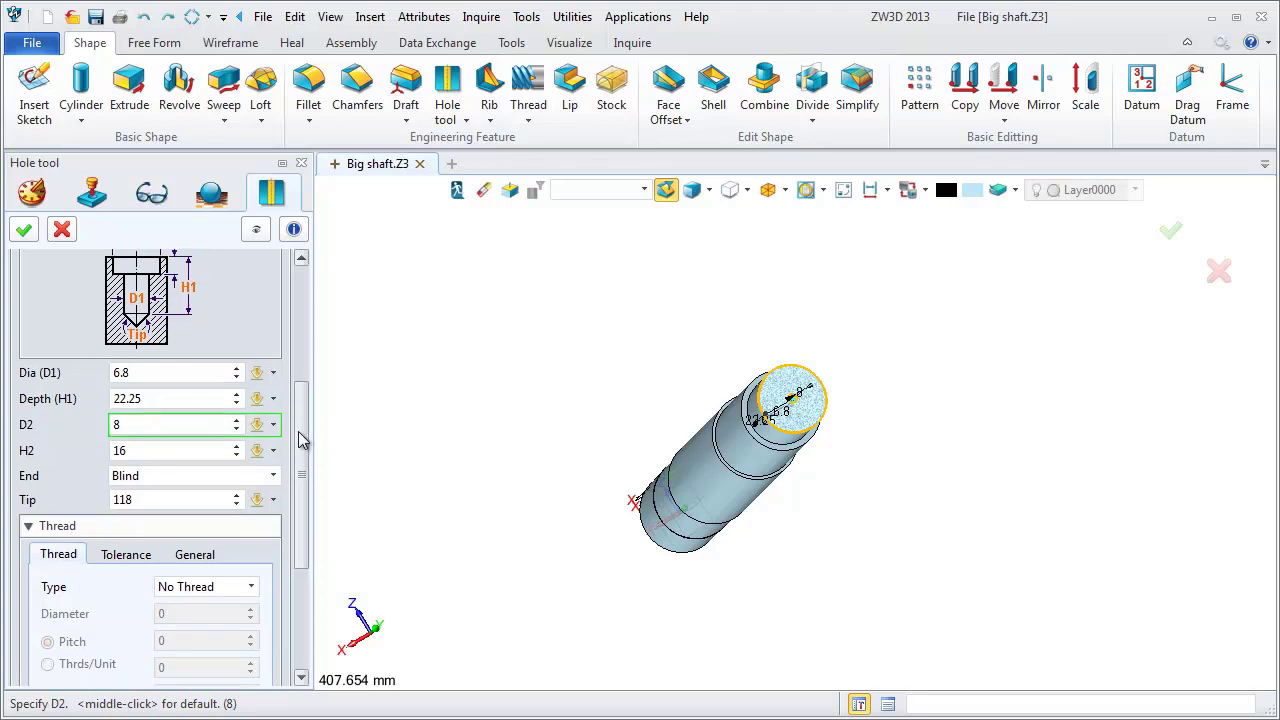
drag(303, 444, 307, 367)
click(25, 232)
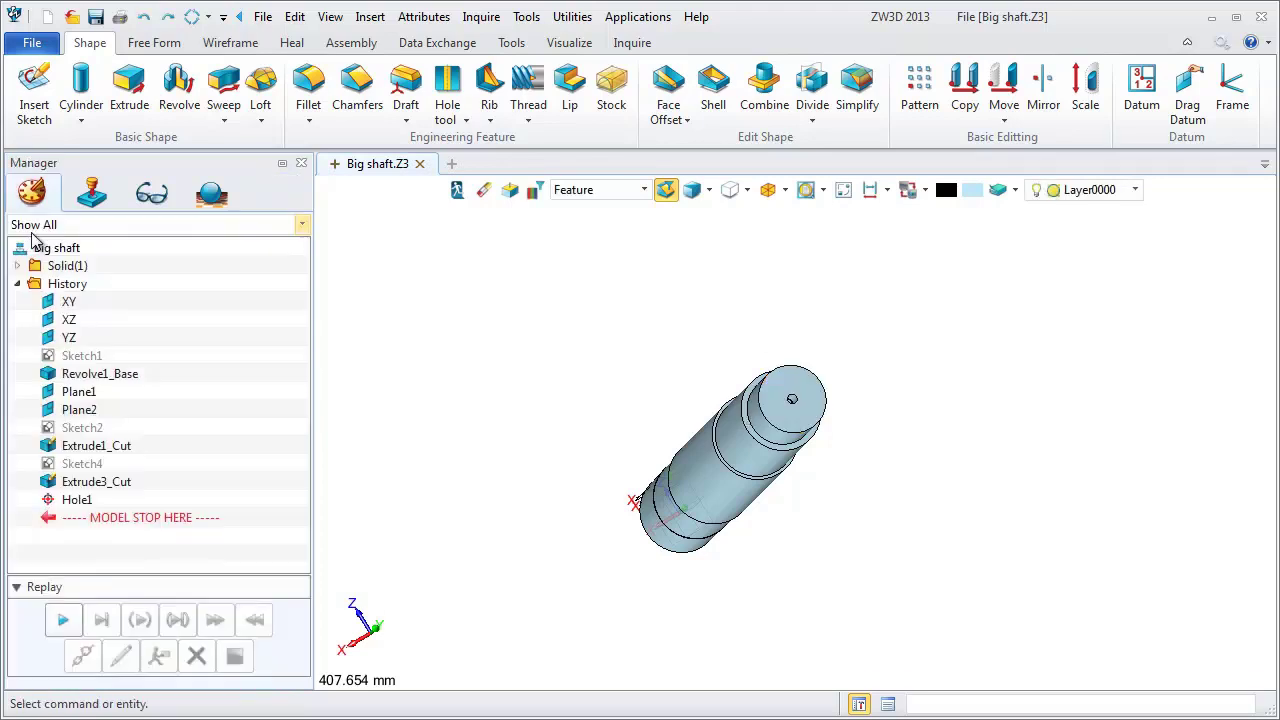
key(Home)
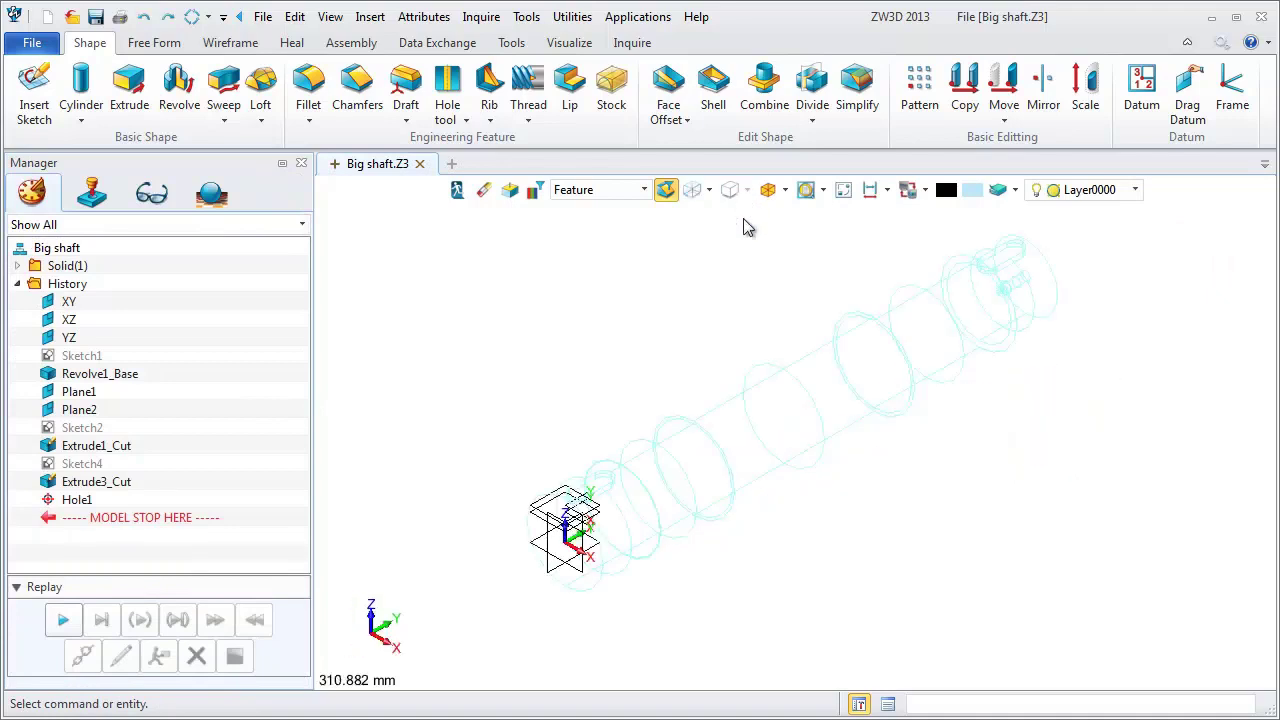